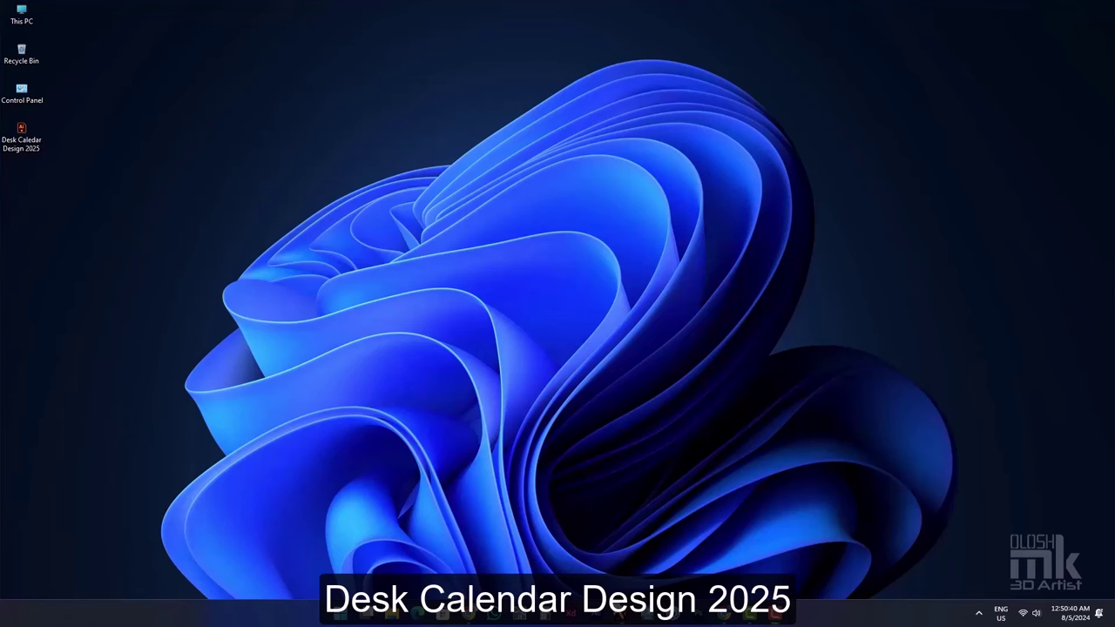
- Create a new 8 × 5.75 in landscape document with one artboard
click(626, 617)
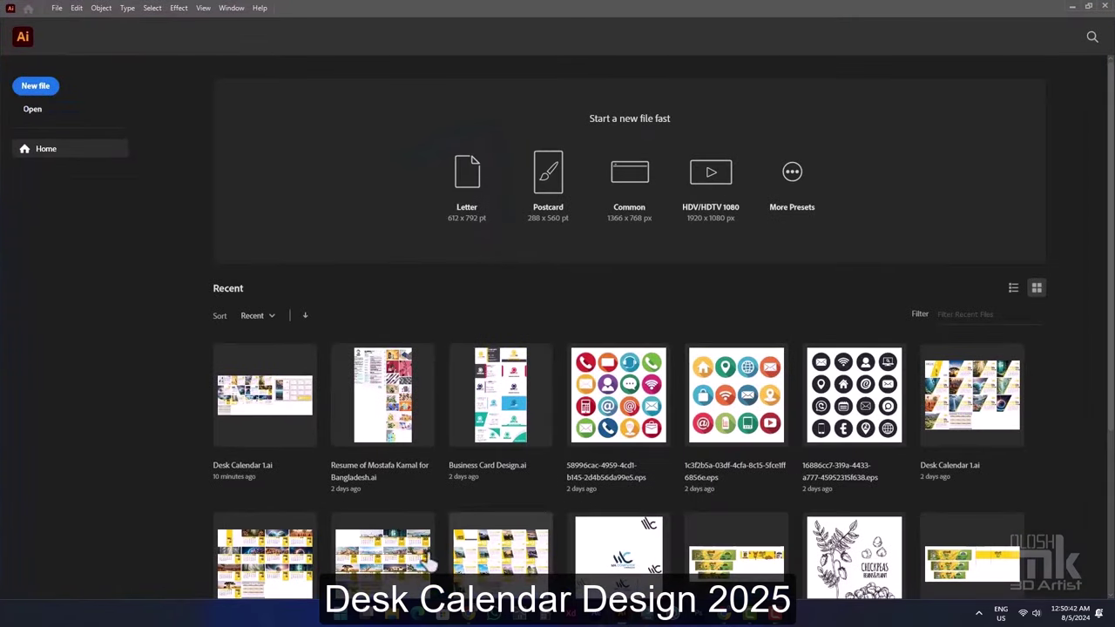
click(57, 11)
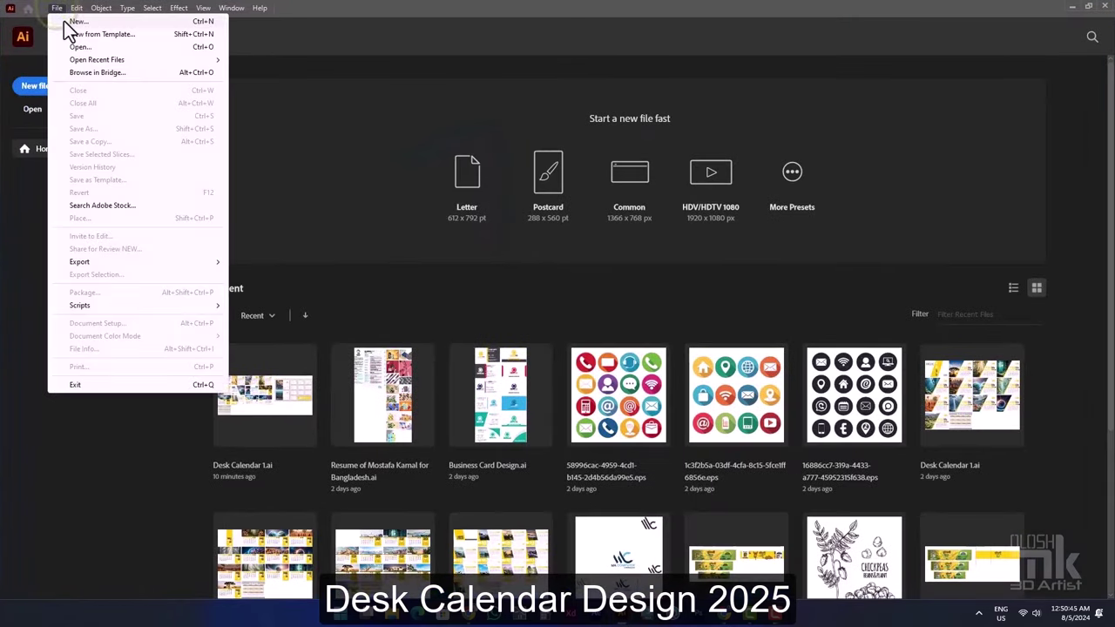
click(63, 21)
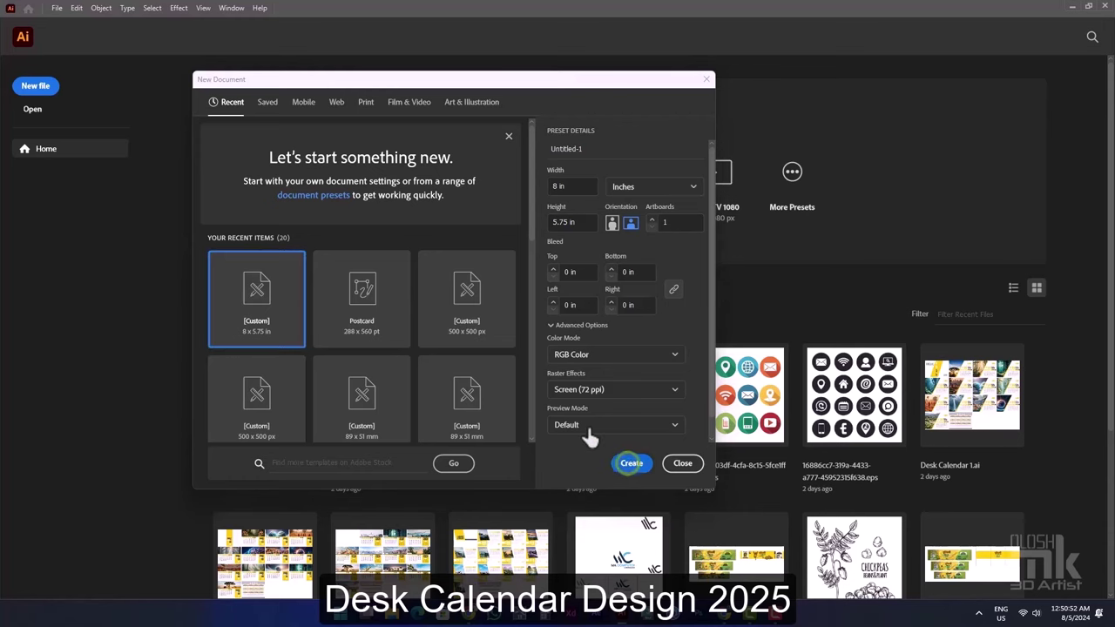
click(632, 464)
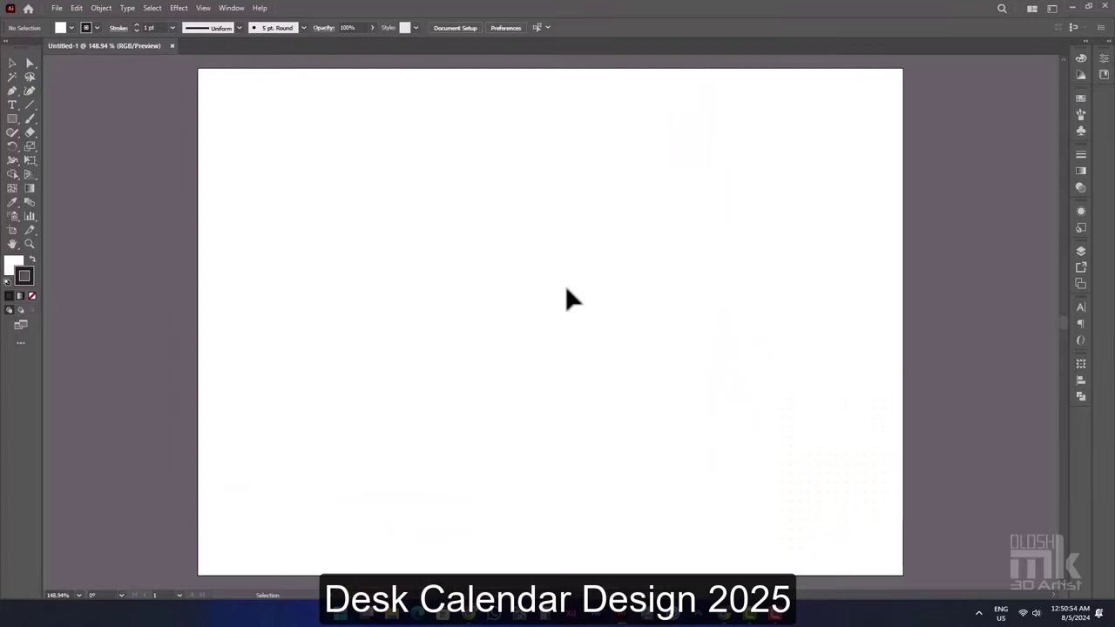
- Draw a rectangle over the artboard's left part and remove its fill
key(ctrl+1)
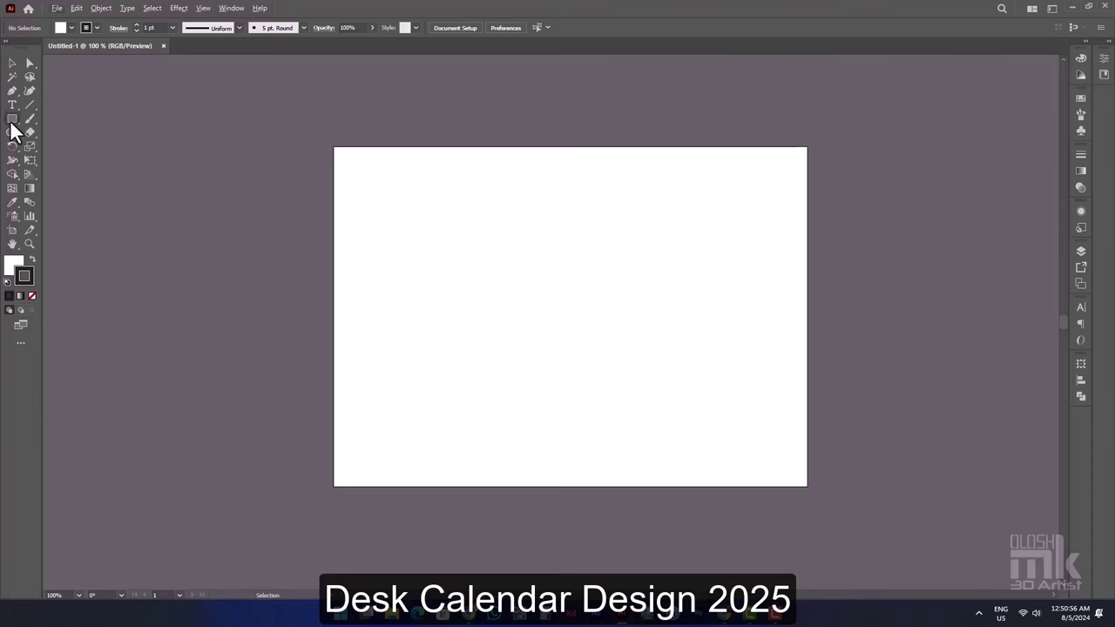
click(11, 120)
drag(334, 145, 531, 490)
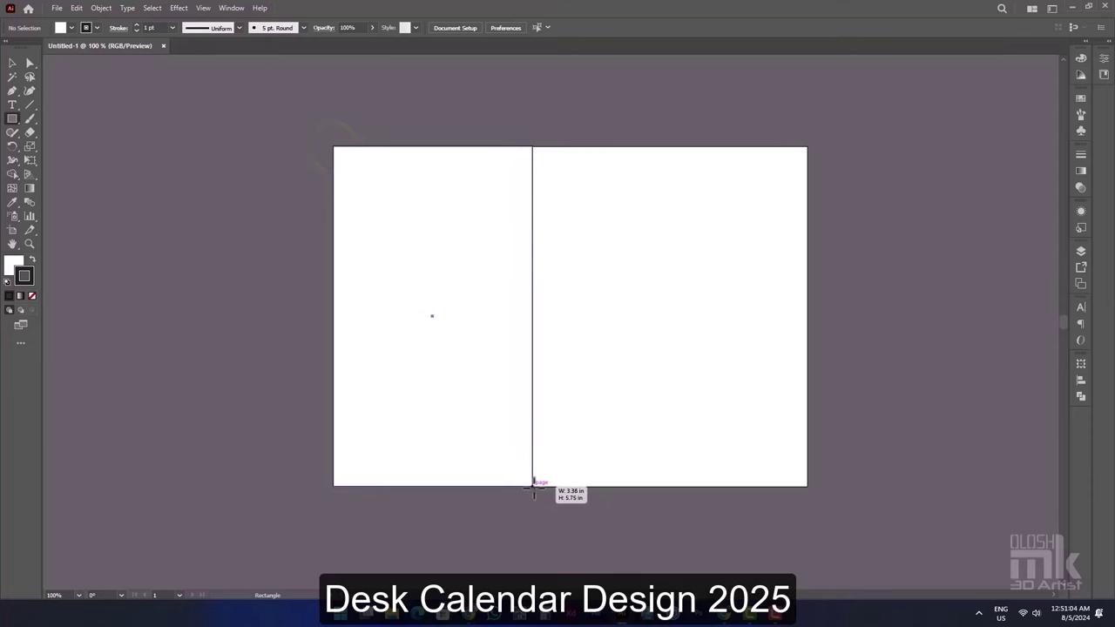
drag(529, 490, 535, 487)
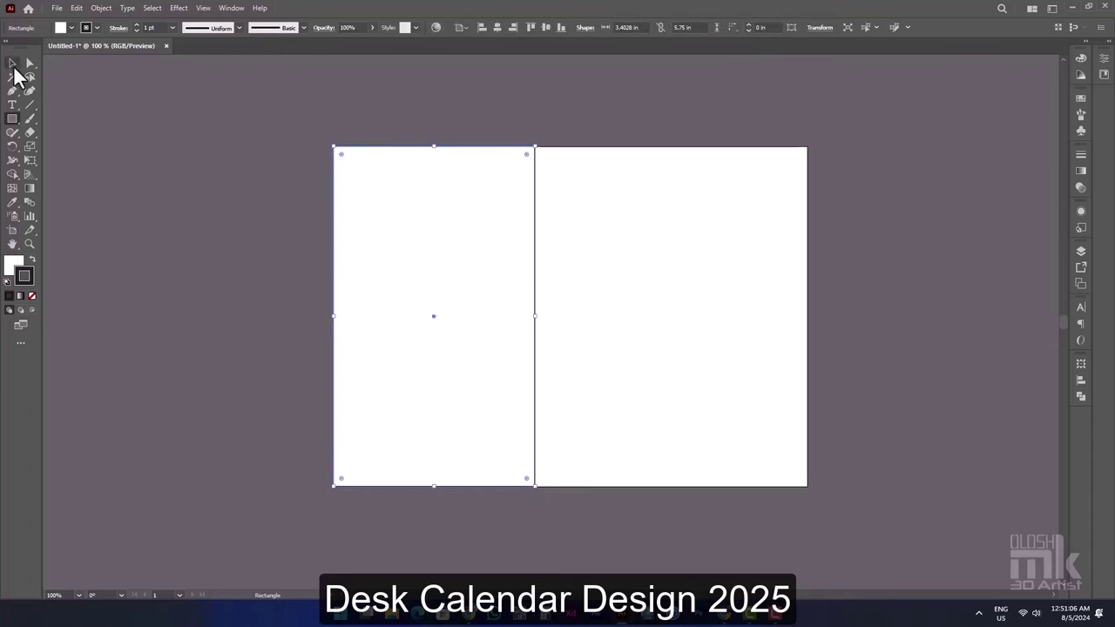
click(13, 63)
click(12, 264)
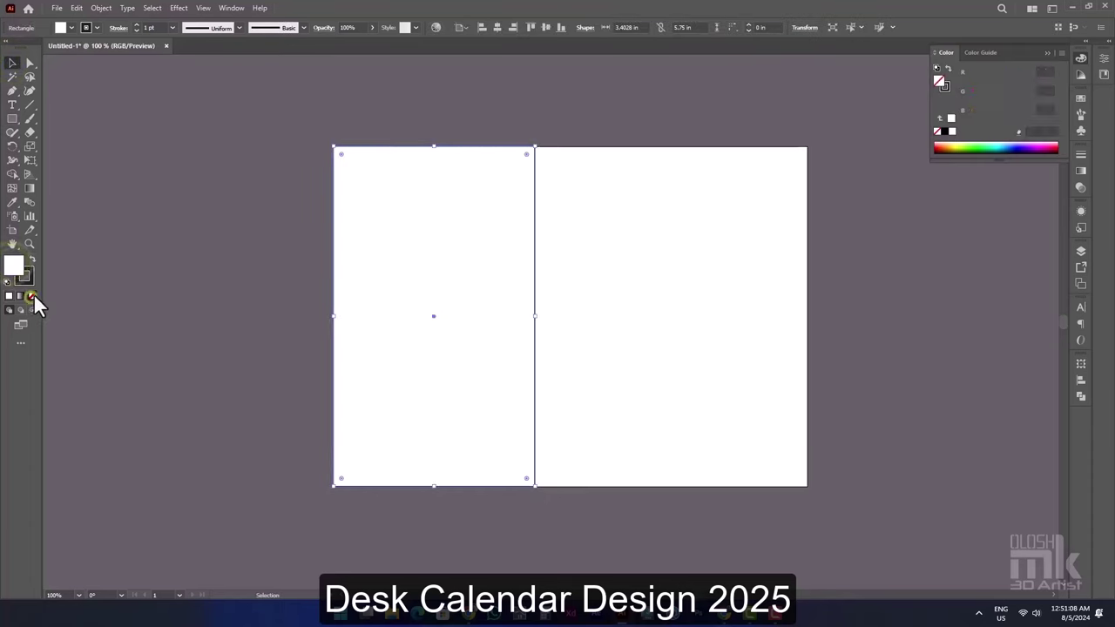
click(32, 297)
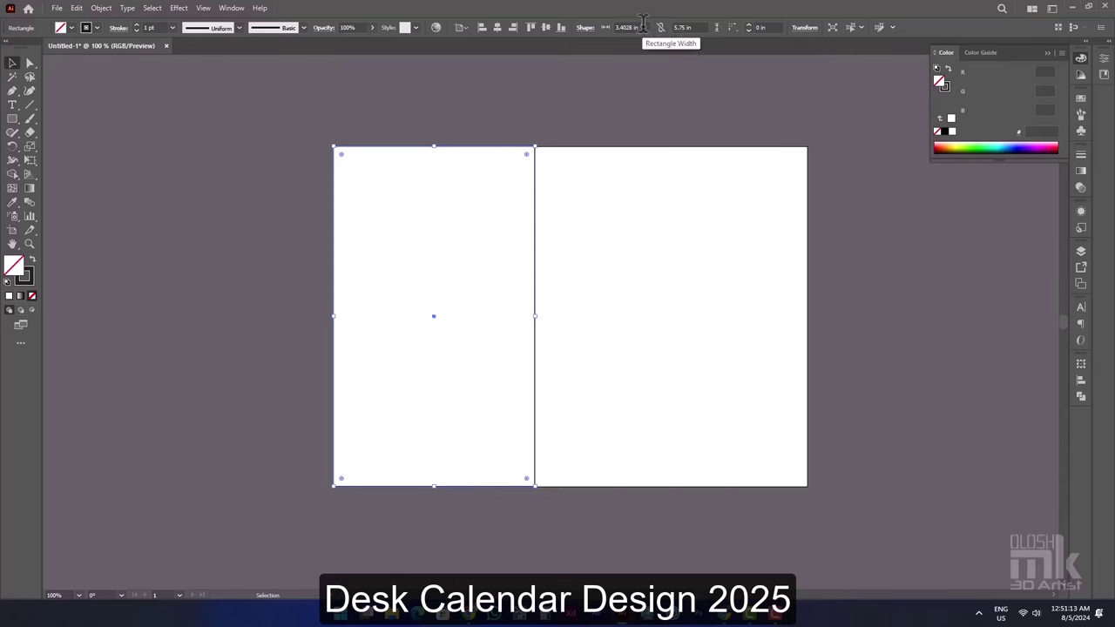
- Set the rectangle's width to 3.4 in and align it to the artboard's top-left corner
click(641, 26)
key(BackSpace)
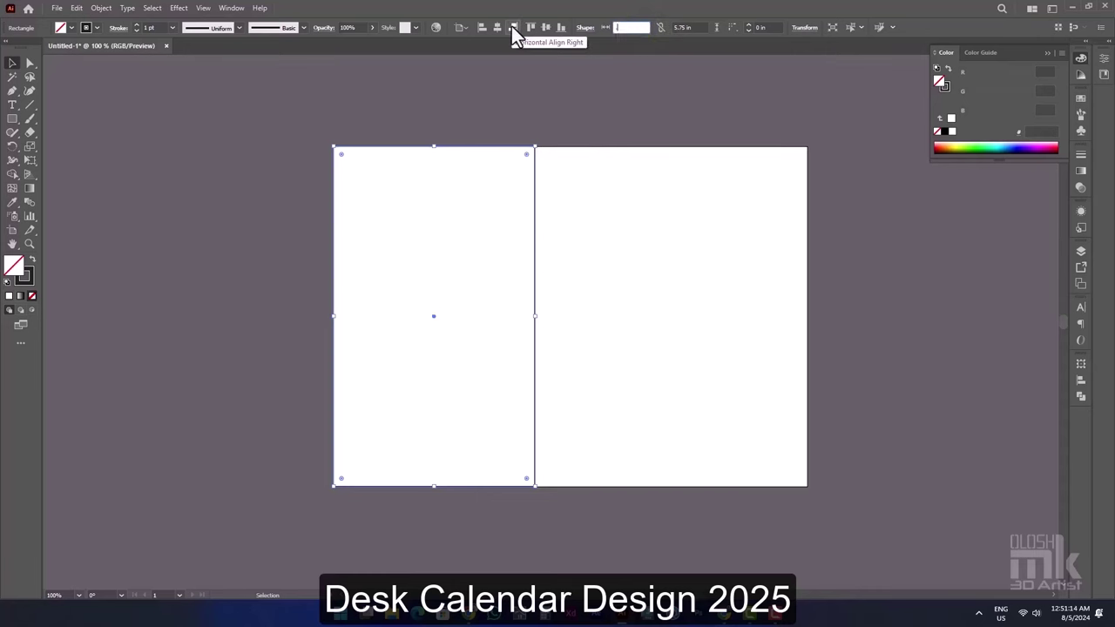
text(3)
text(.4)
key(Return)
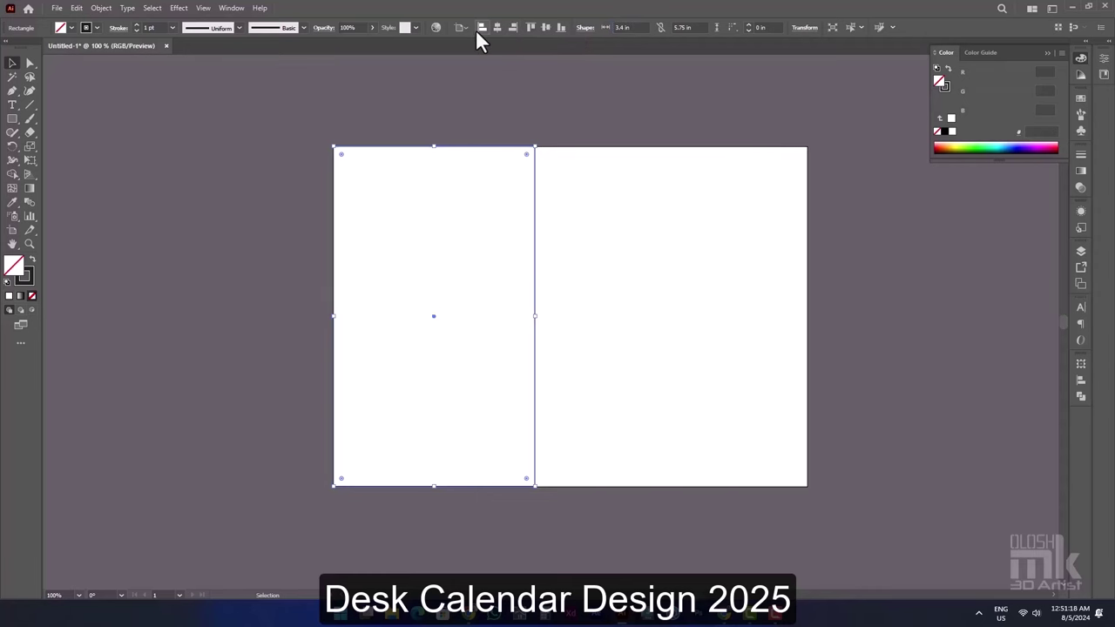
click(476, 28)
click(529, 27)
- Raise the rectangle's bottom edge so it stops above the bottom strip
click(495, 111)
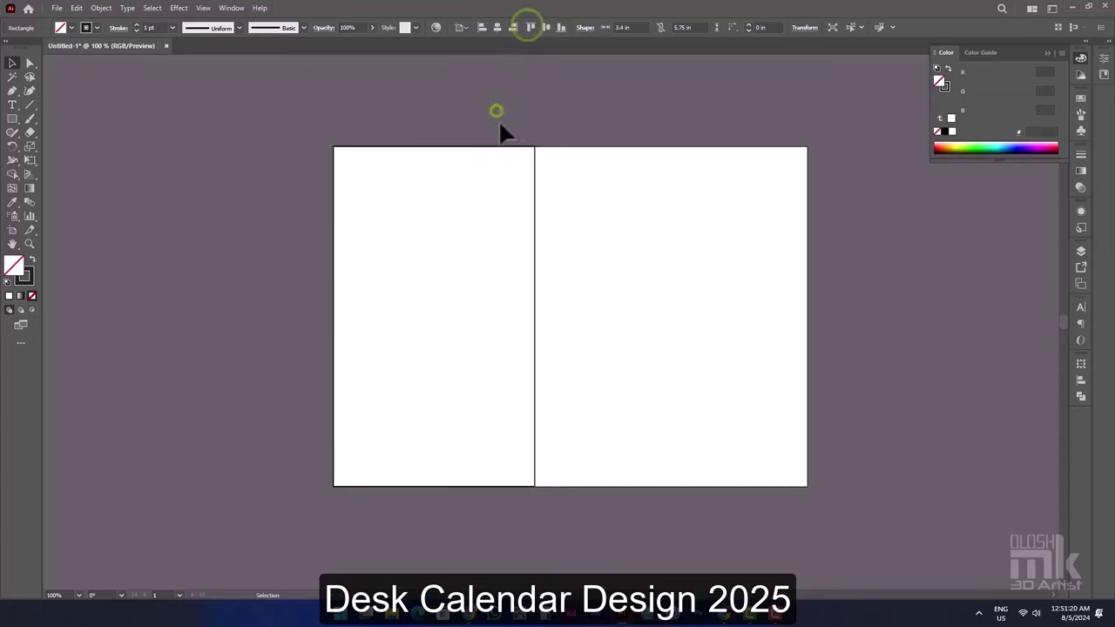
mouse_move(570, 510)
mouse_down()
mouse_move(381, 486)
mouse_move(435, 416)
mouse_up()
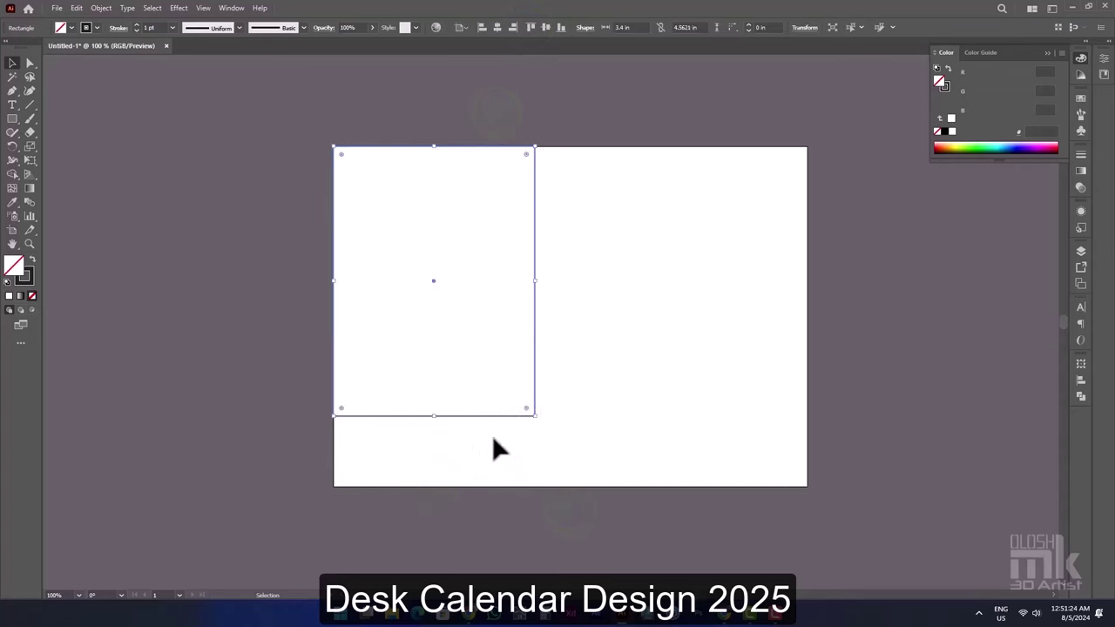
click(493, 449)
mouse_move(433, 447)
mouse_down()
mouse_move(471, 433)
mouse_move(434, 405)
mouse_up()
click(442, 435)
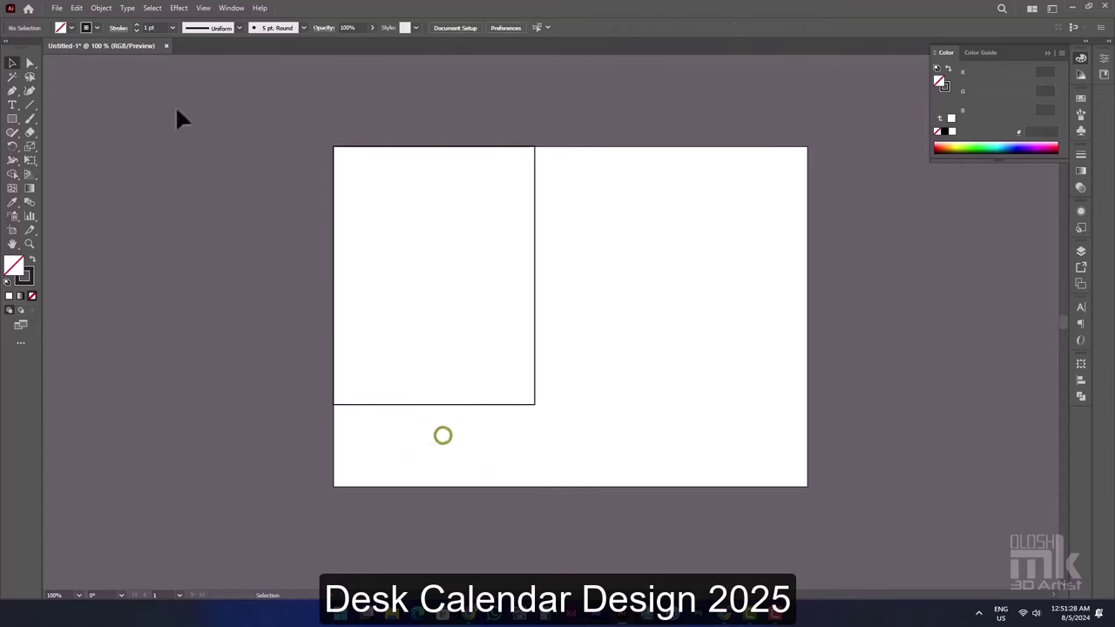
click(59, 9)
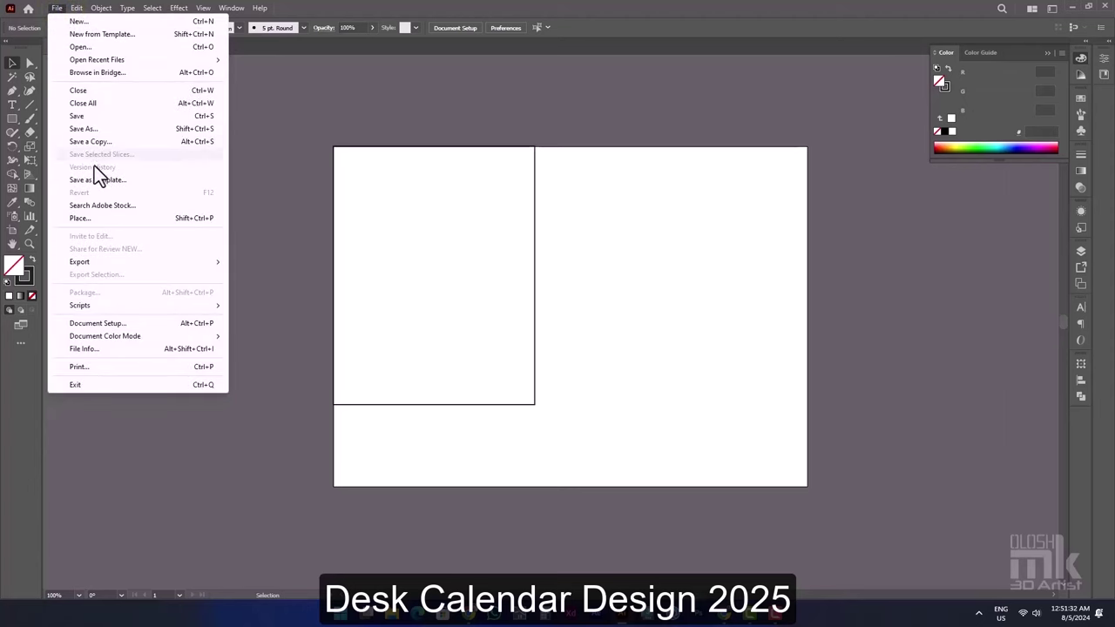
- Place the twin-Earth cloud photo from Downloads into the document at full size
click(93, 219)
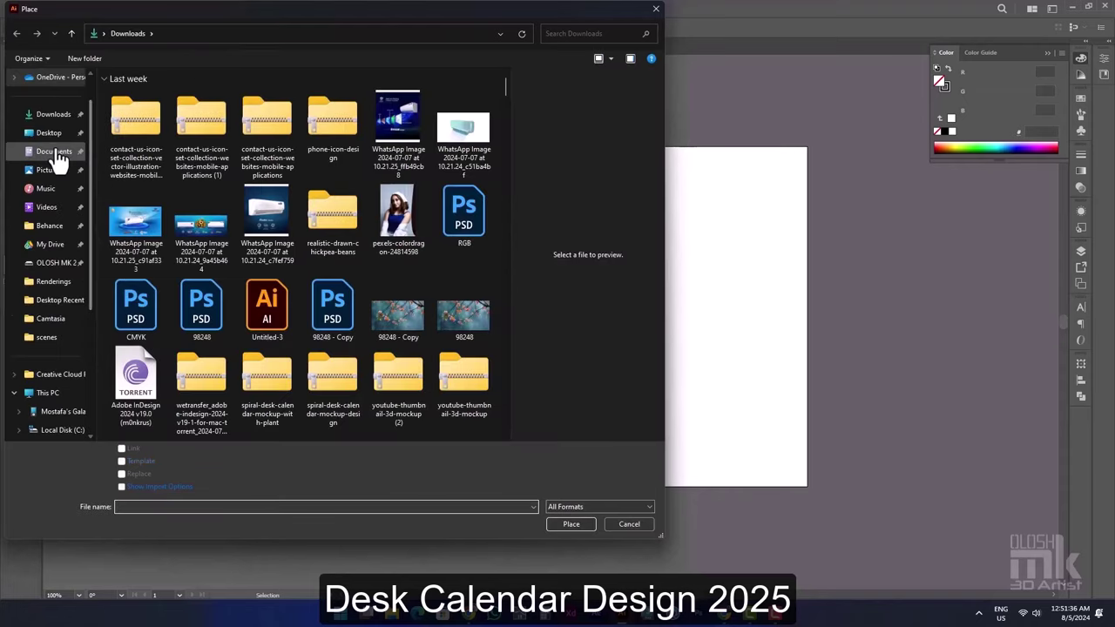
click(50, 114)
scroll(366, 330, down, 10)
scroll(366, 327, down, 5)
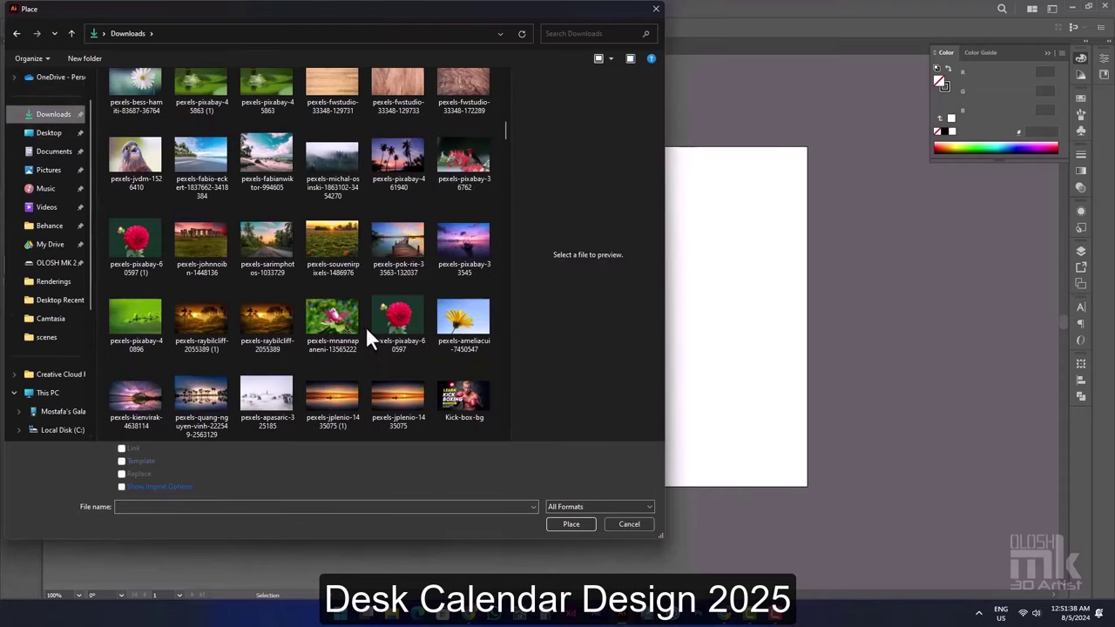
scroll(412, 336, down, 3)
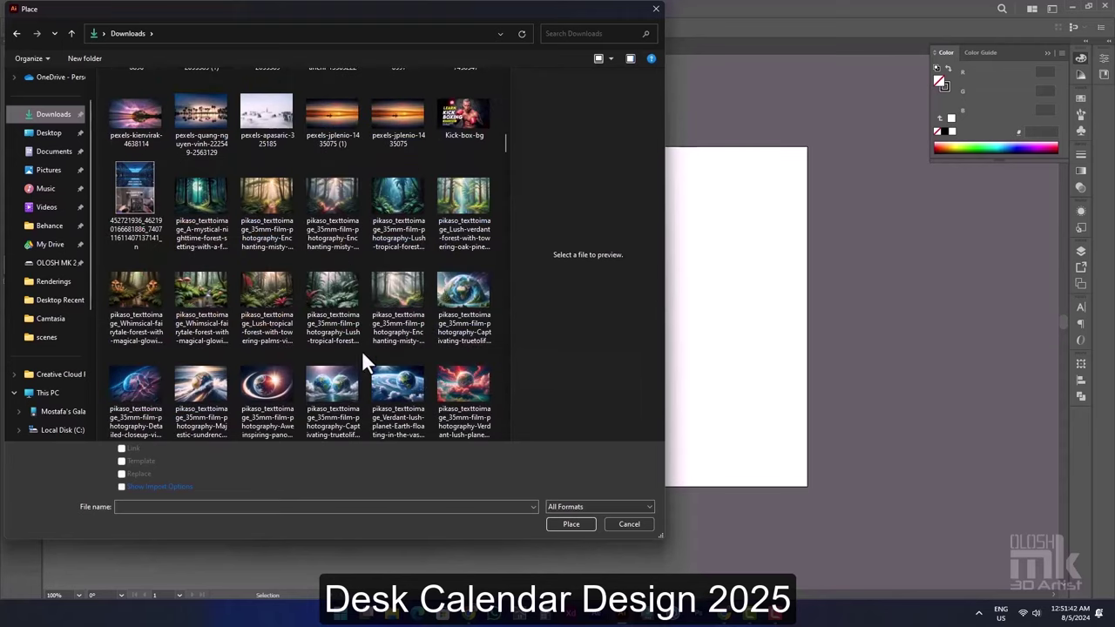
click(337, 390)
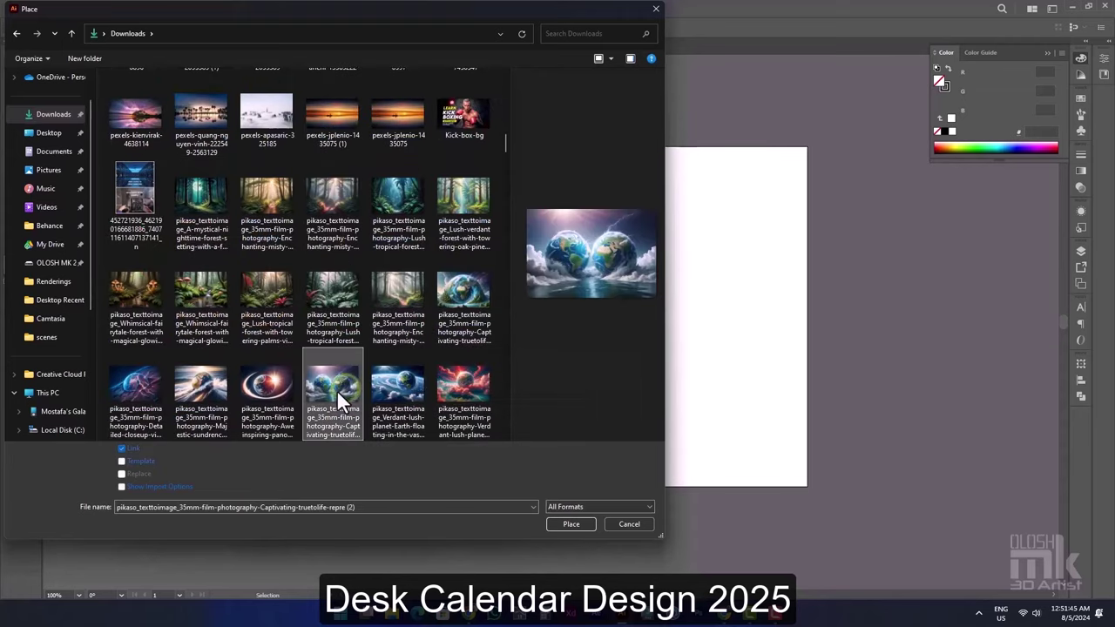
double_click(336, 389)
click(315, 129)
- Scale down the Earth photo and position it over the top-left rectangle
scroll(319, 146, down, 5)
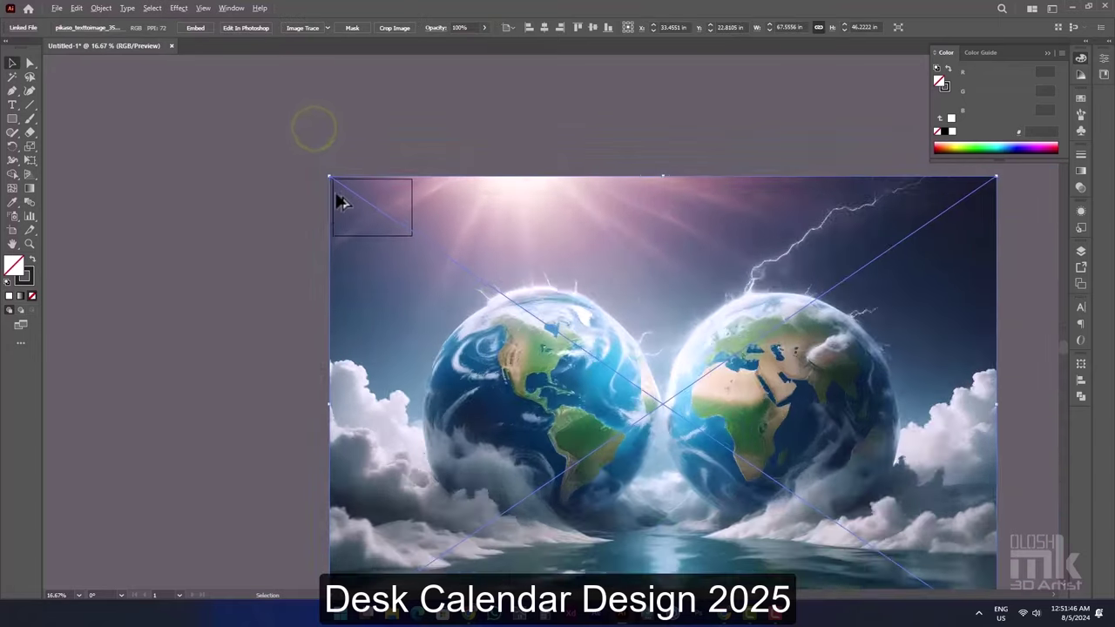
scroll(418, 277, down, 2)
drag(812, 416, 499, 266)
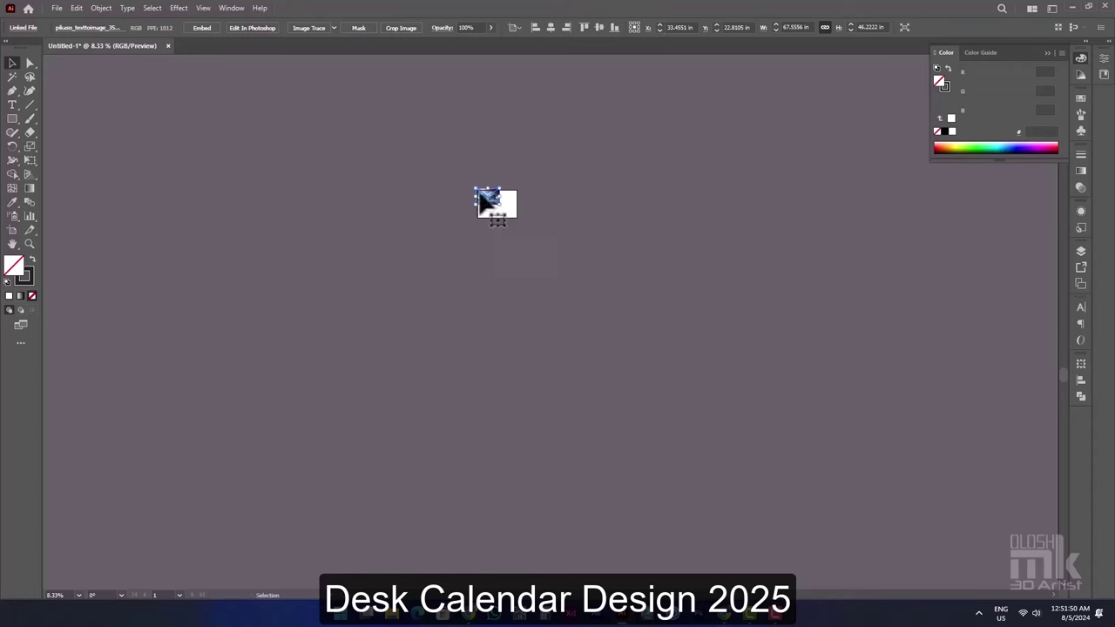
scroll(488, 203, up, 4)
scroll(569, 353, up, 2)
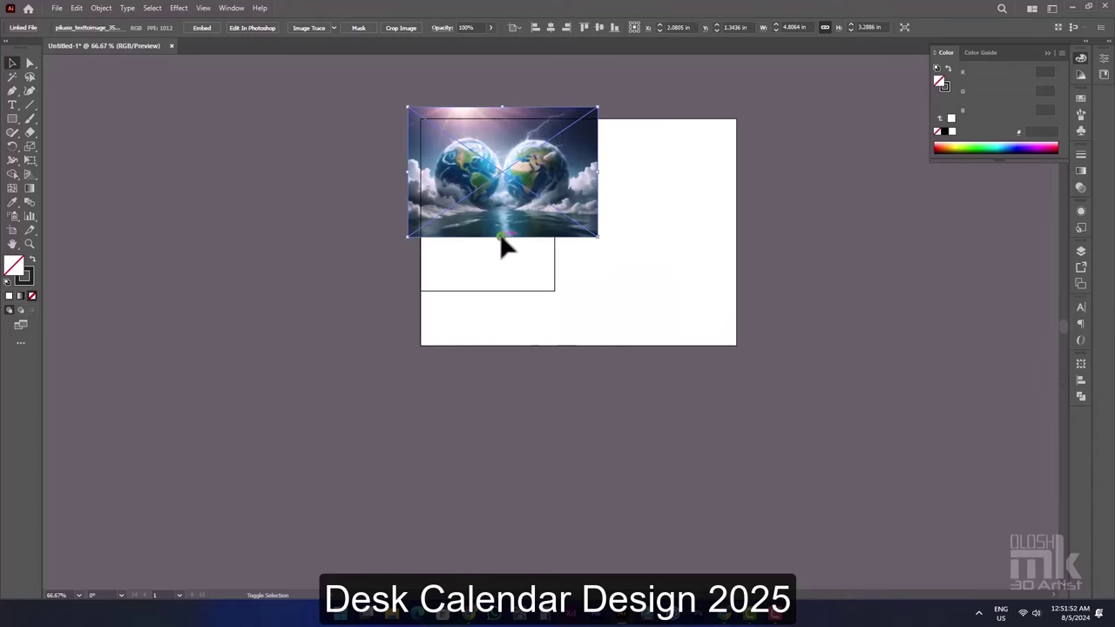
drag(502, 237, 508, 293)
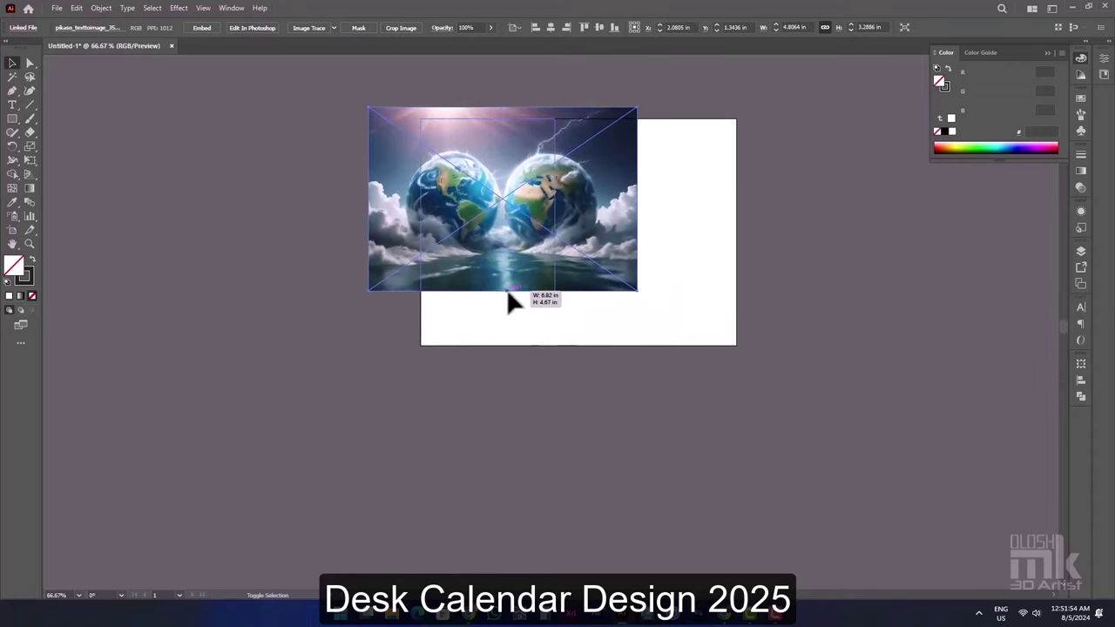
drag(503, 107, 507, 120)
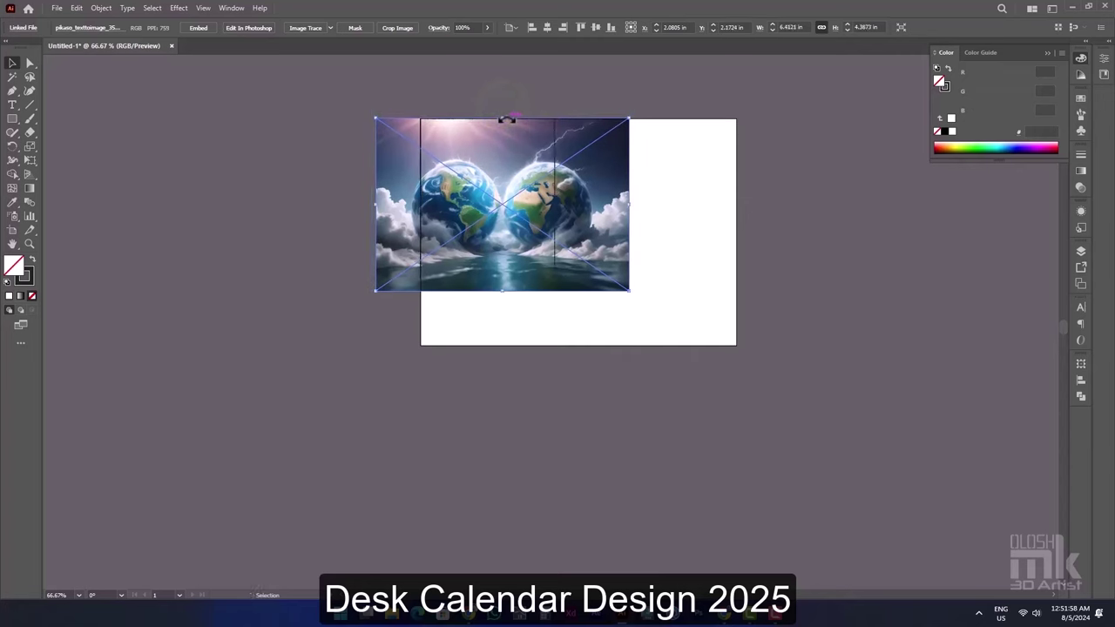
drag(610, 229, 640, 236)
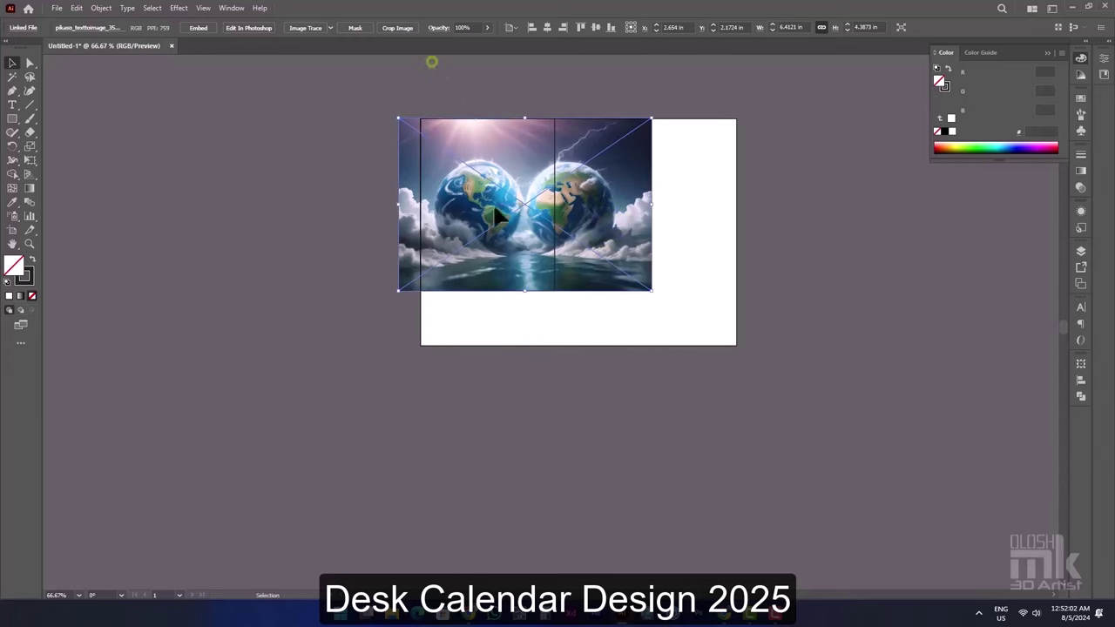
- Clip the Earth photo to the rectangle with Make Clipping Mask
drag(431, 61, 523, 248)
right_click(521, 246)
click(562, 398)
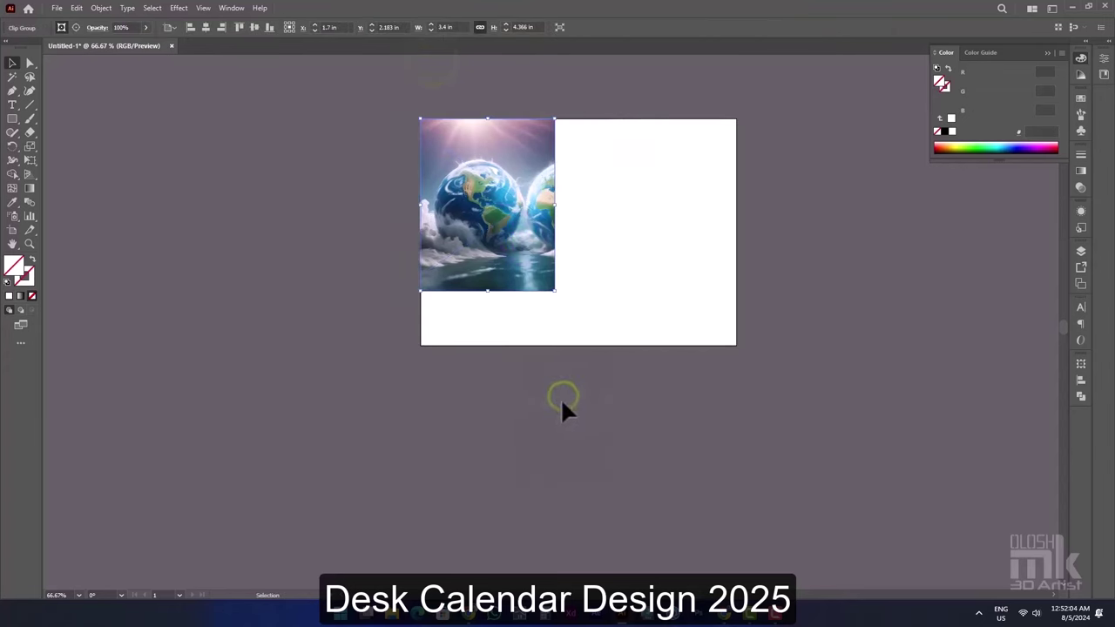
scroll(506, 194, up, 1)
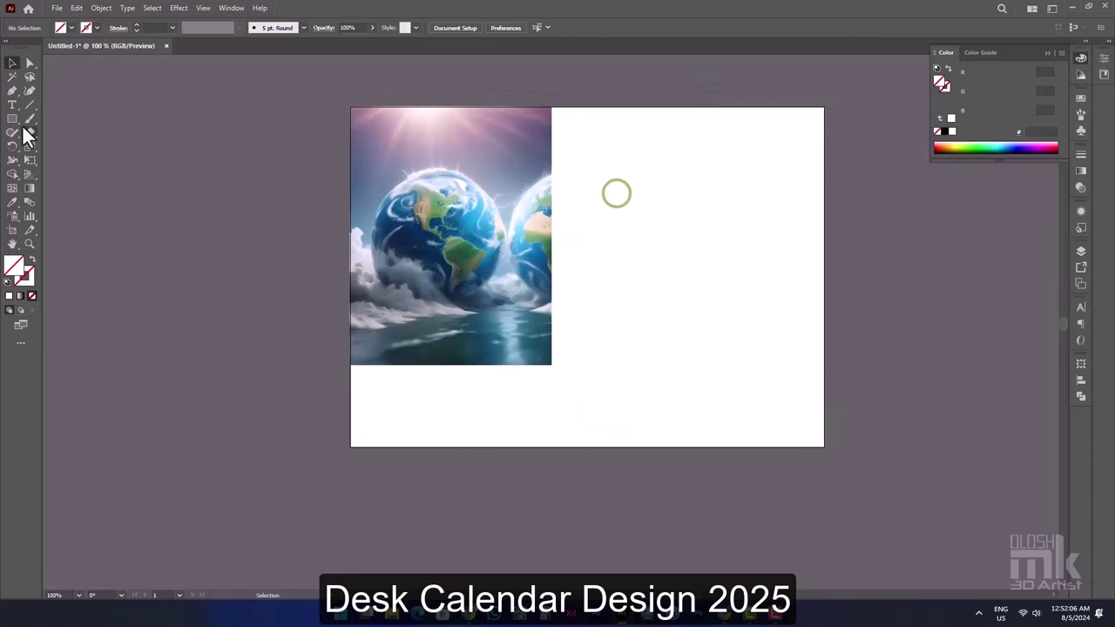
click(14, 118)
- Draw a bar under the photo and fill it with the dark grey K=90 swatch
drag(351, 365, 551, 447)
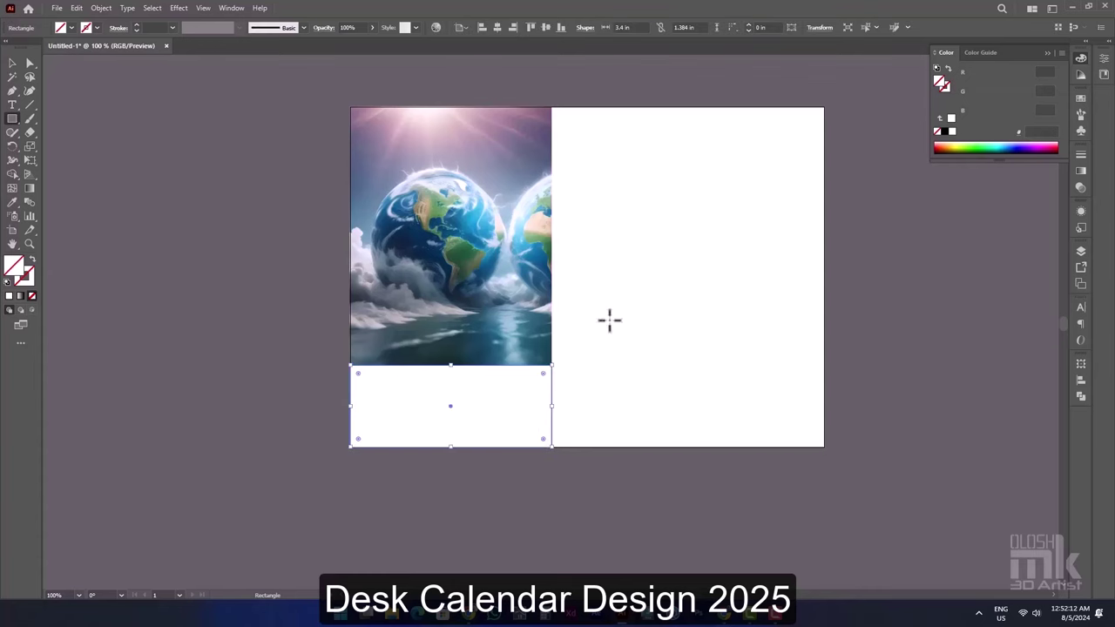
click(1062, 53)
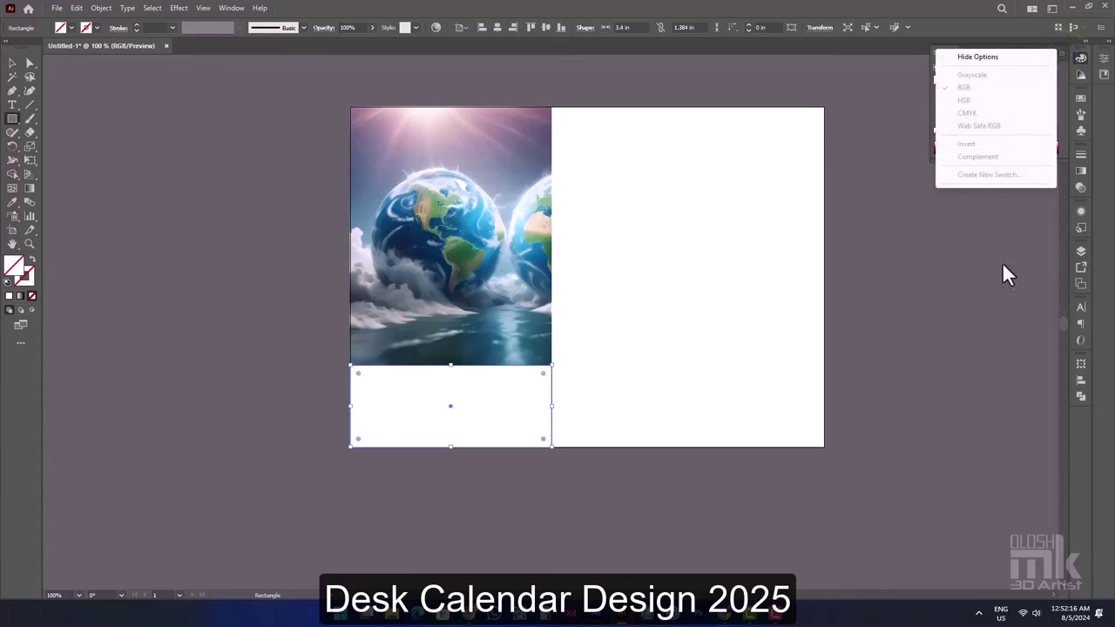
click(9, 296)
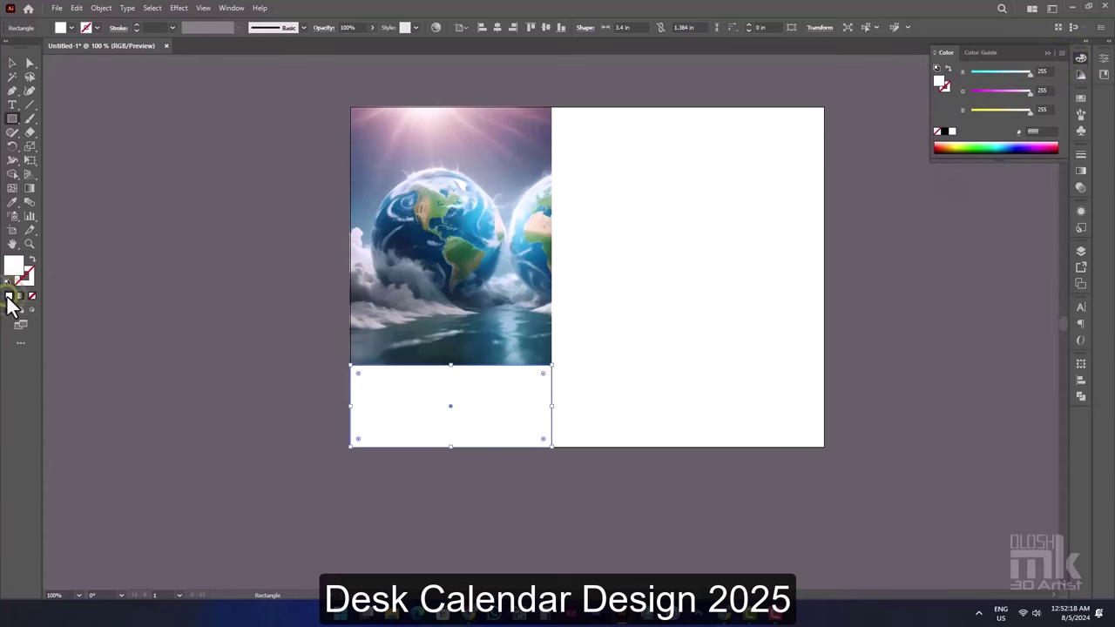
click(1065, 54)
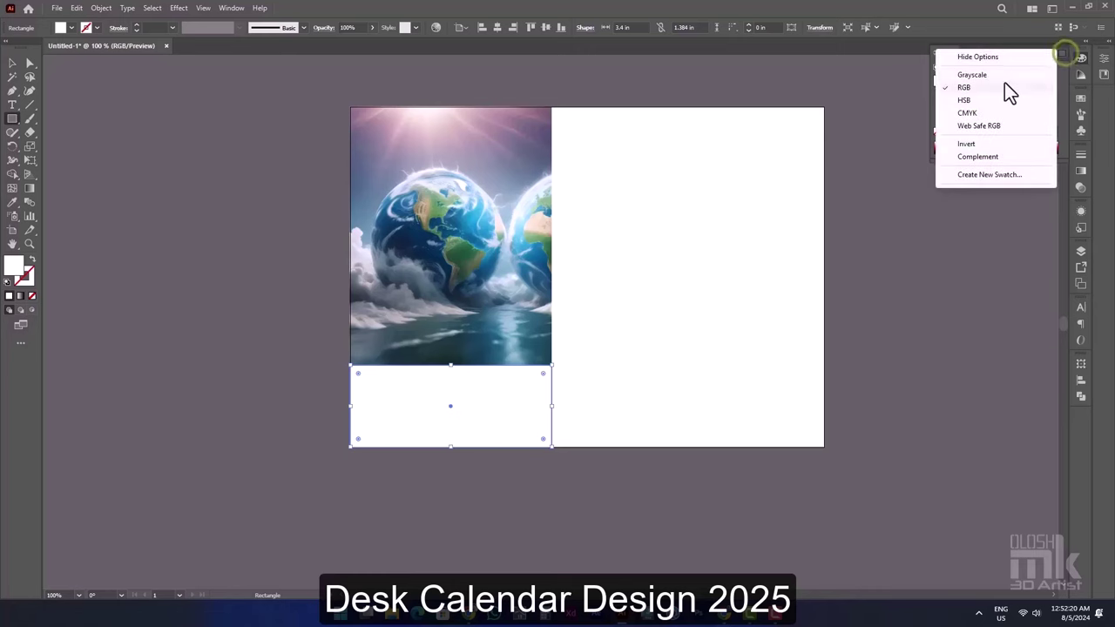
click(1001, 78)
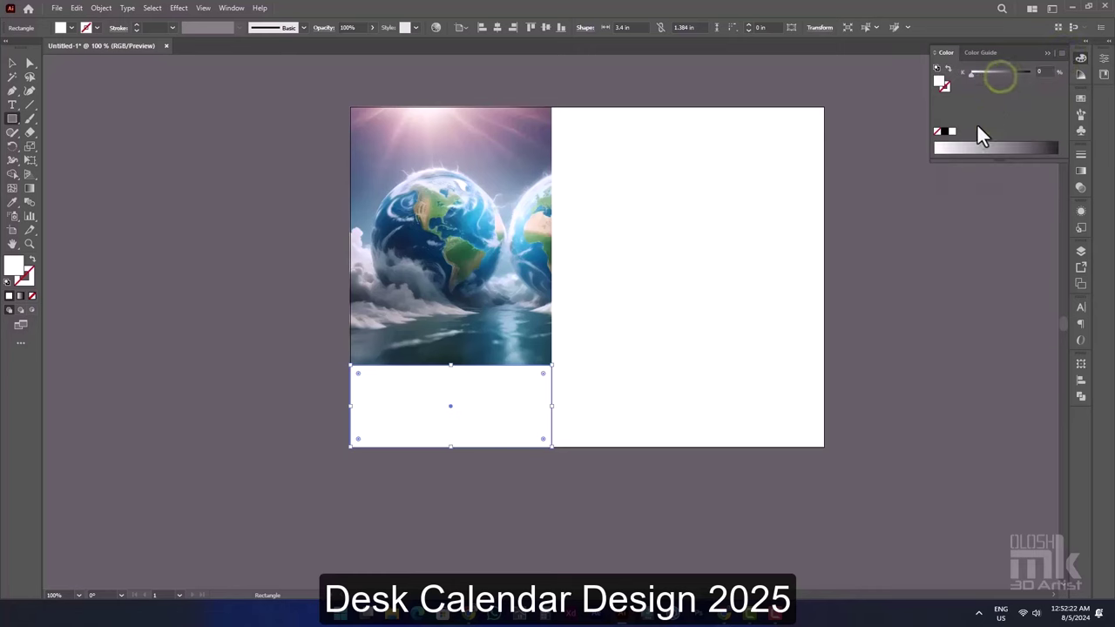
click(998, 73)
click(1080, 98)
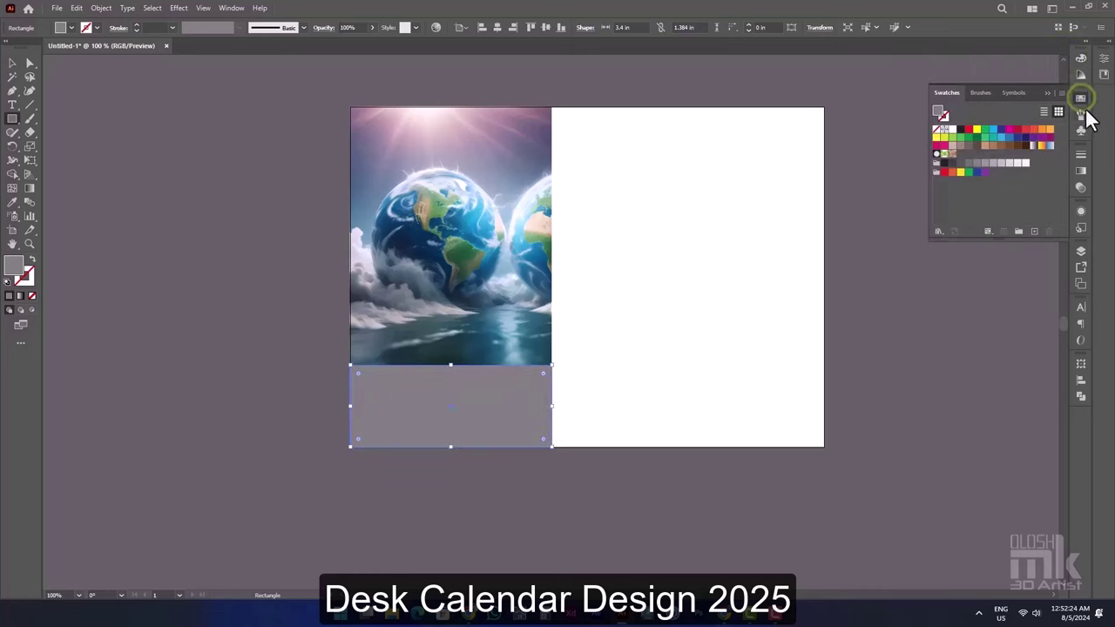
click(952, 164)
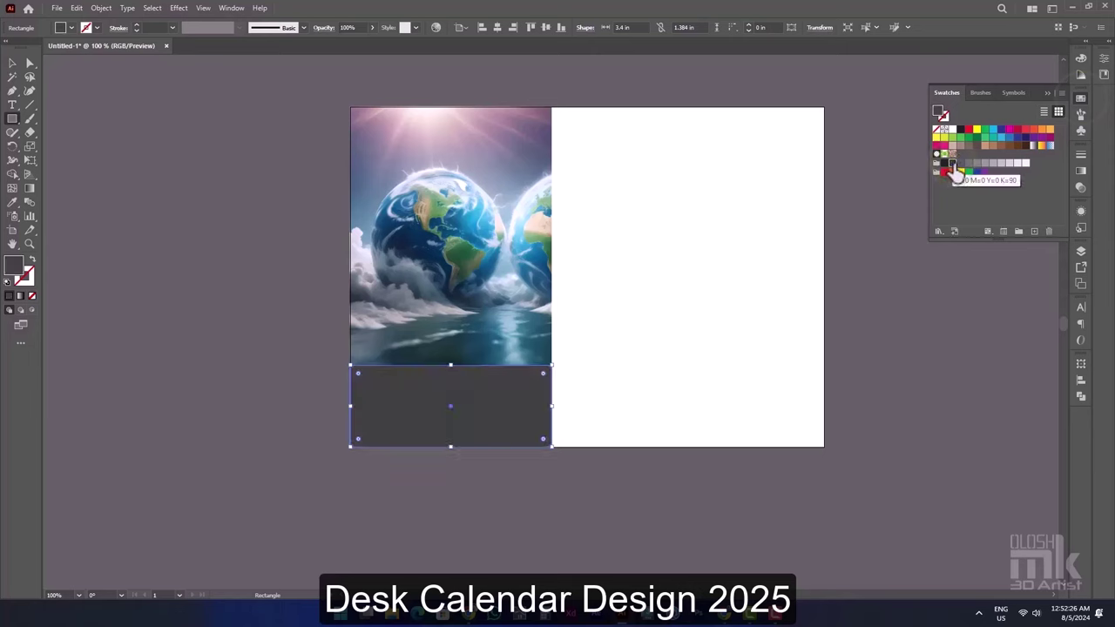
- Duplicate the grey bar to the right, stretch it to the artboard edge, and fill it light lavender
click(12, 62)
click(243, 231)
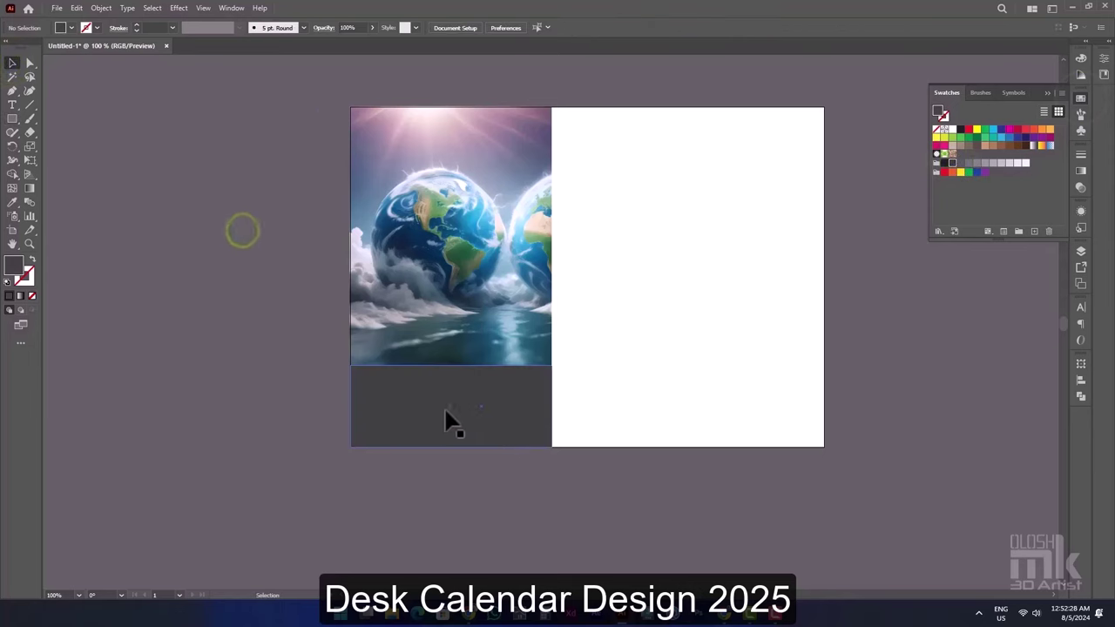
drag(444, 422, 622, 413)
drag(755, 406, 825, 406)
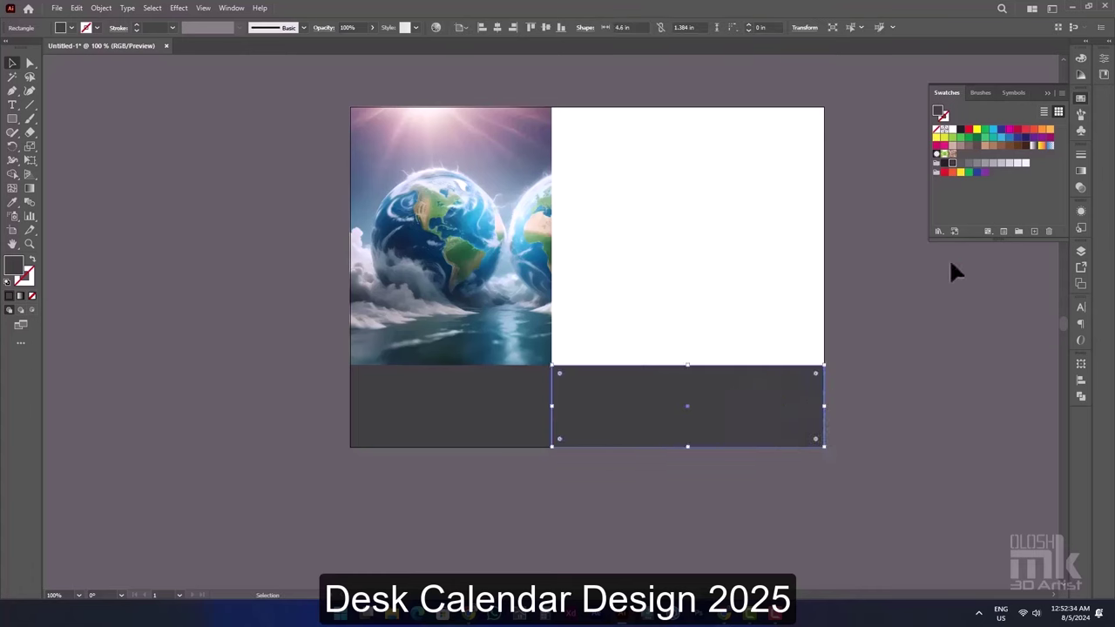
click(1008, 163)
click(939, 314)
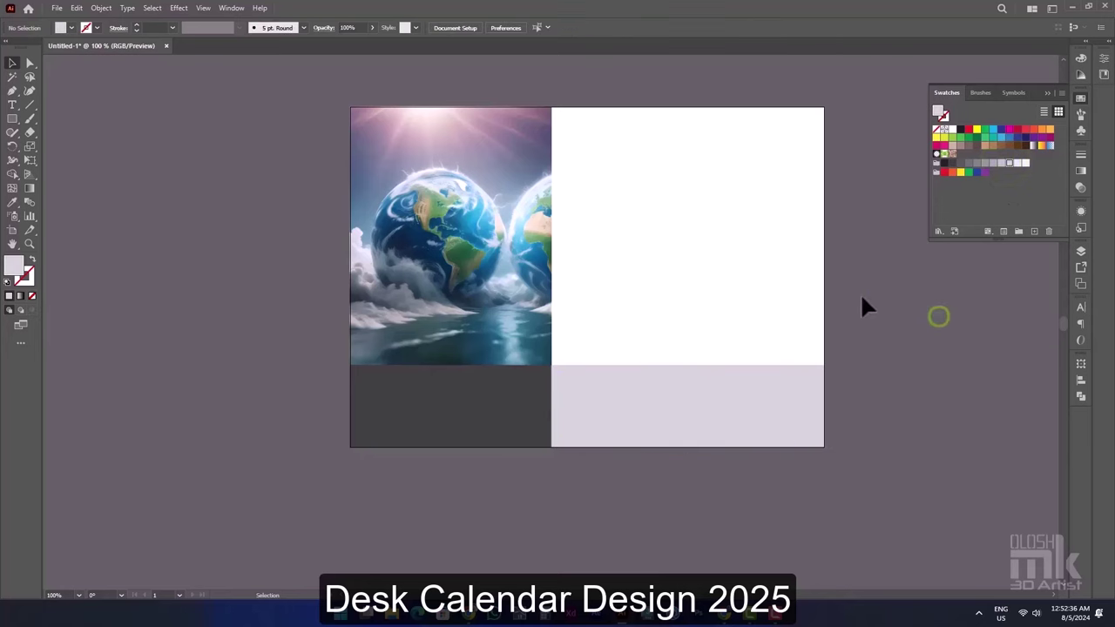
drag(777, 177, 759, 219)
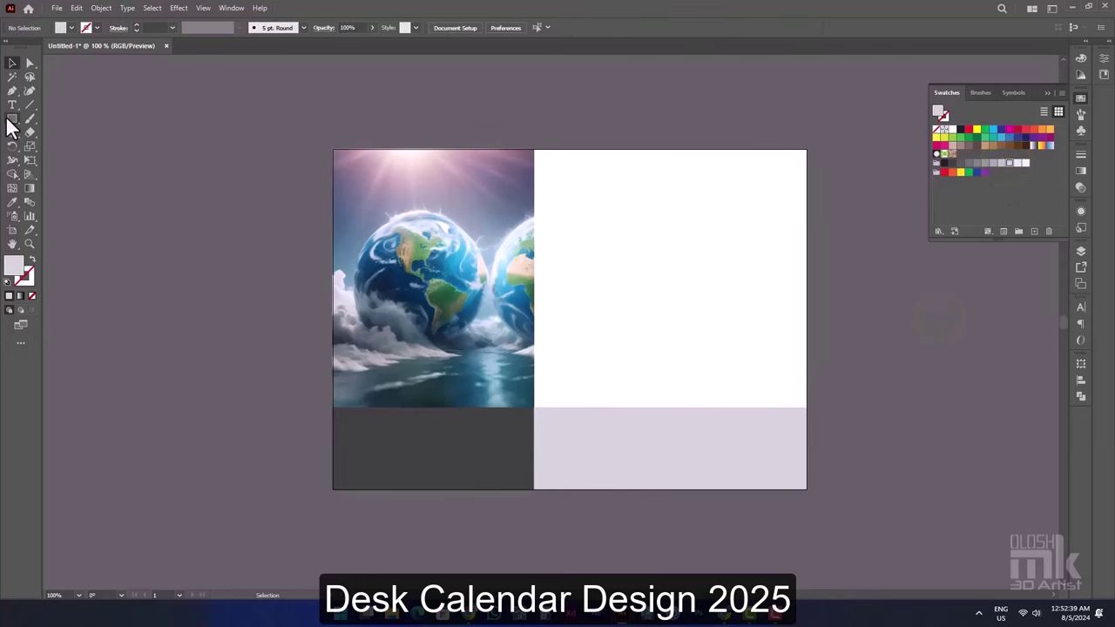
- Draw an artboard-sized rectangle and create an inward offset path from it
click(13, 120)
mouse_move(334, 150)
mouse_down()
mouse_move(831, 482)
mouse_move(806, 489)
mouse_up()
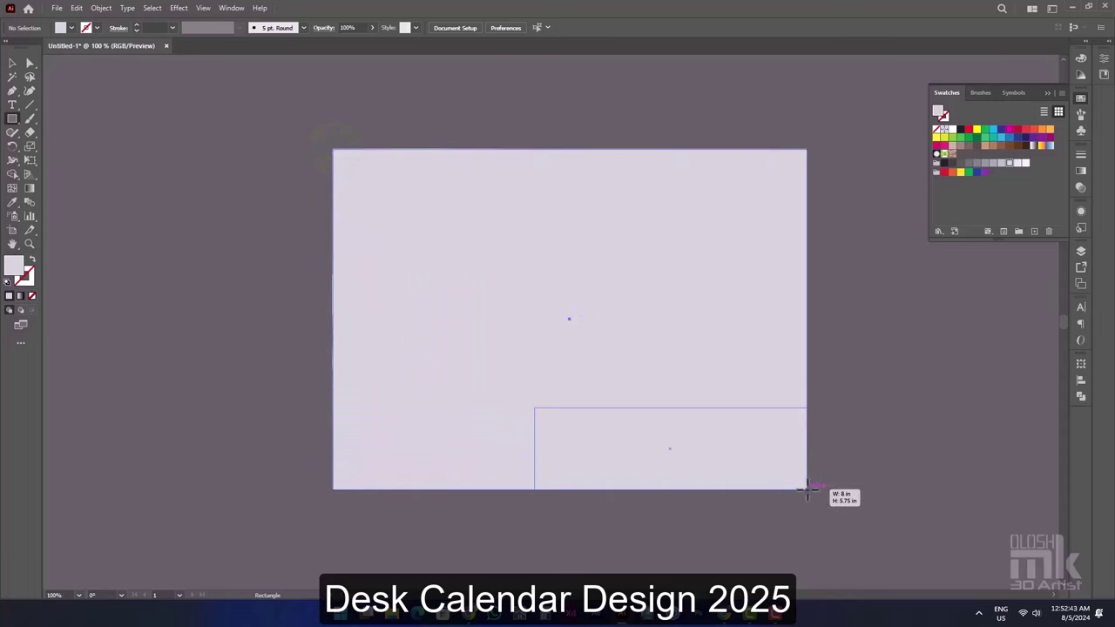
click(12, 63)
click(94, 9)
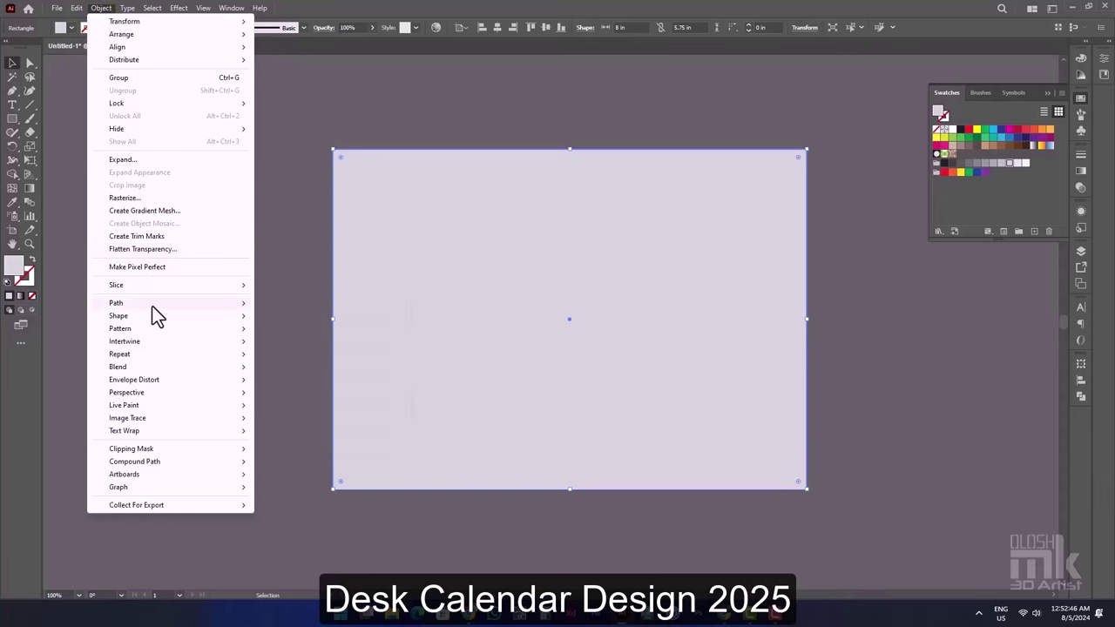
mouse_move(115, 302)
click(311, 346)
text(-.45)
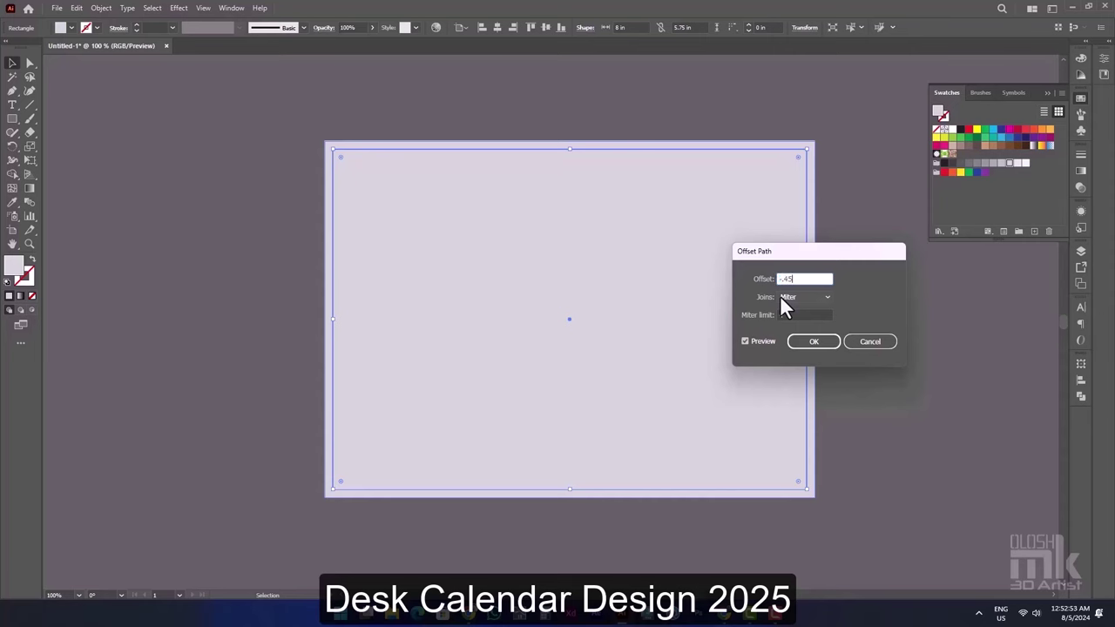
key(Return)
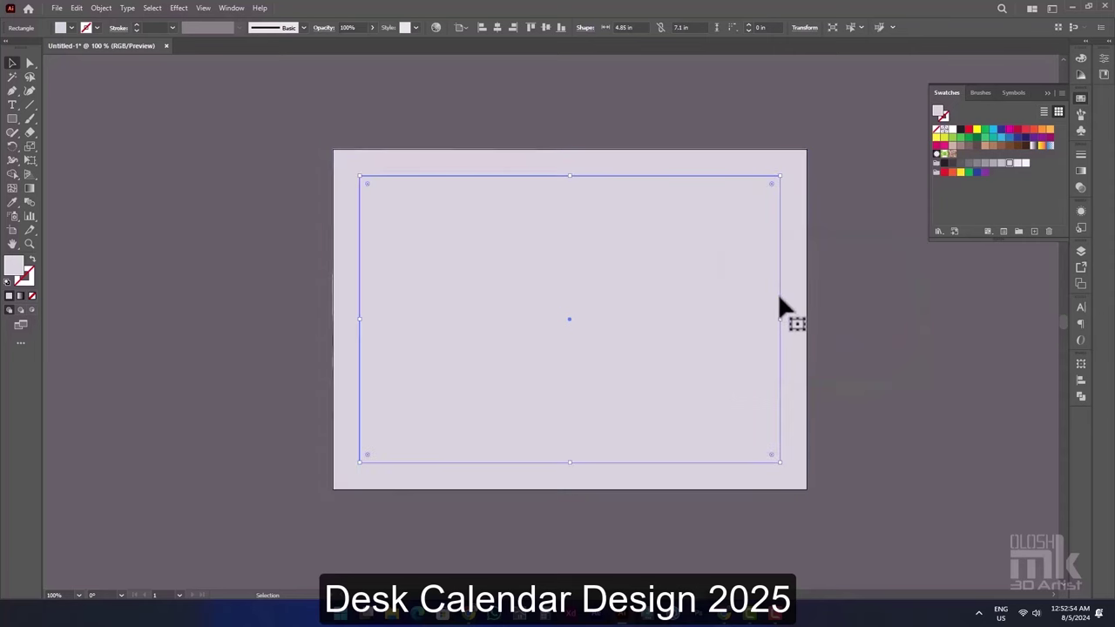
- Delete the outer rectangle, remove the inset one's fill, and make it into guides
click(793, 199)
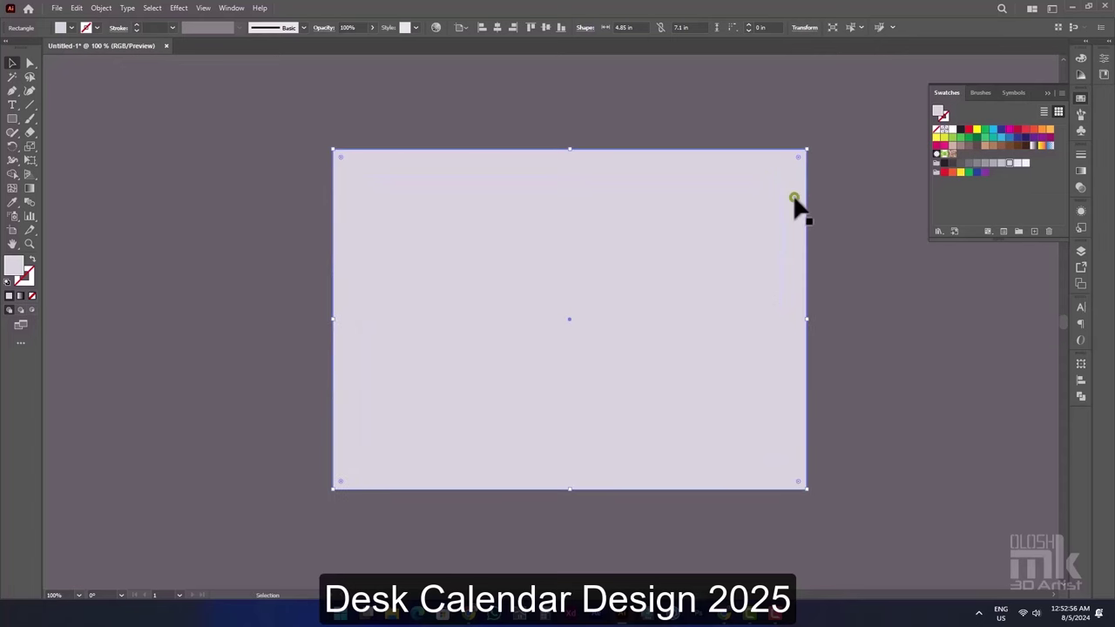
key(Delete)
click(754, 245)
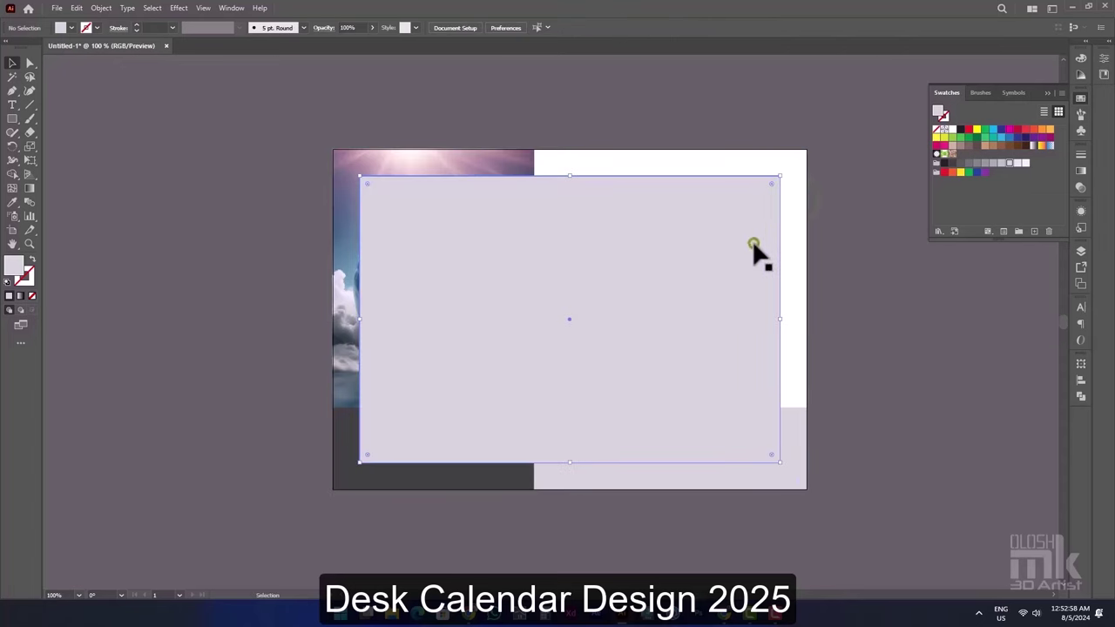
click(31, 260)
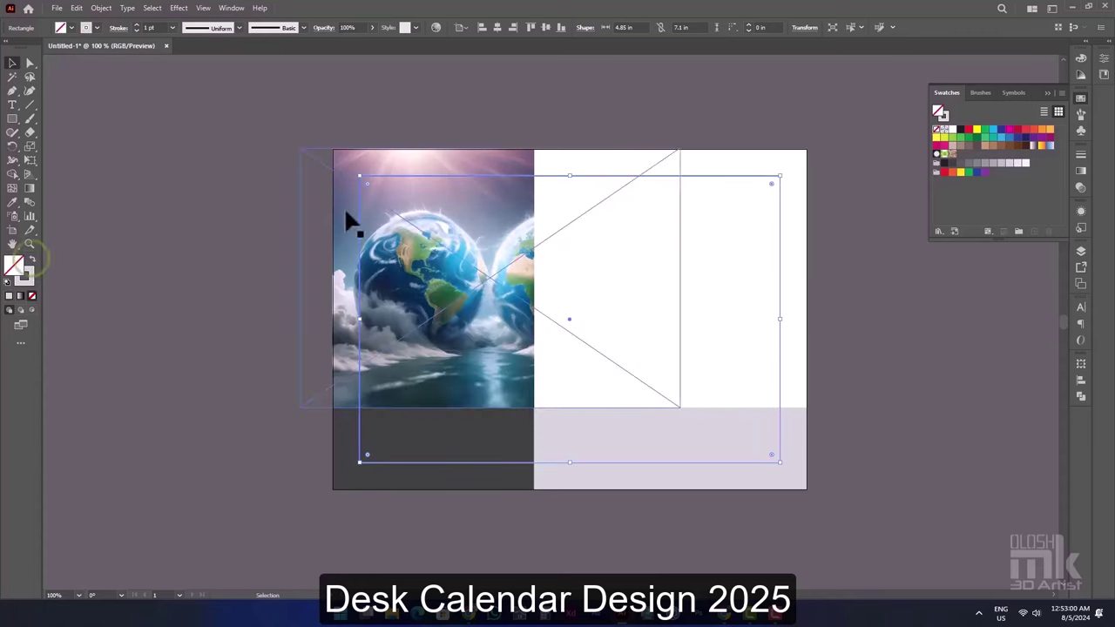
click(203, 8)
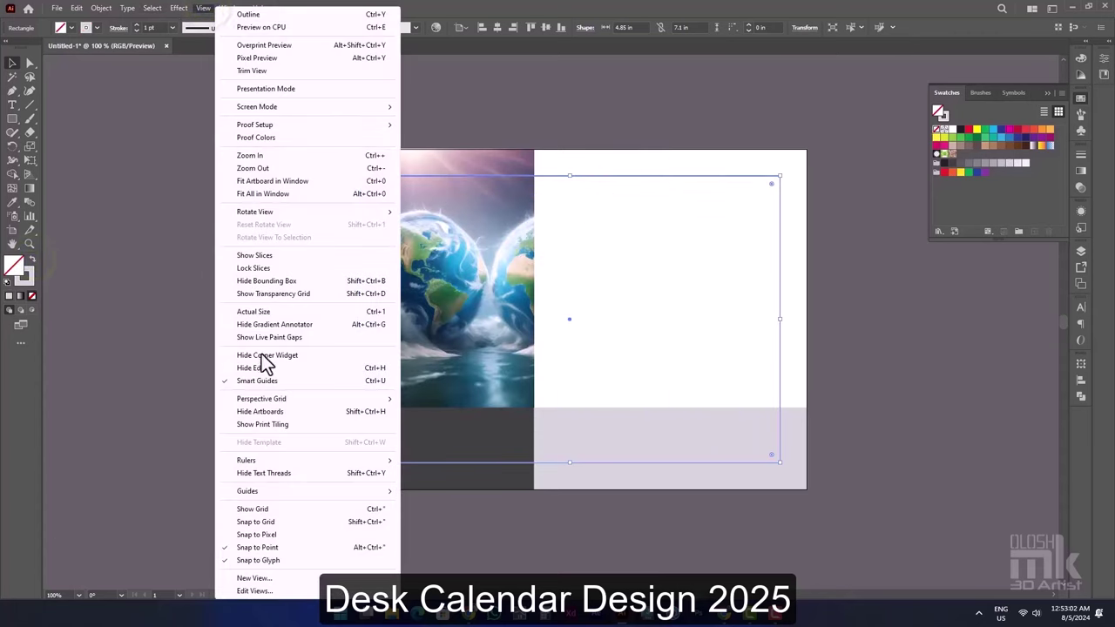
mouse_move(262, 491)
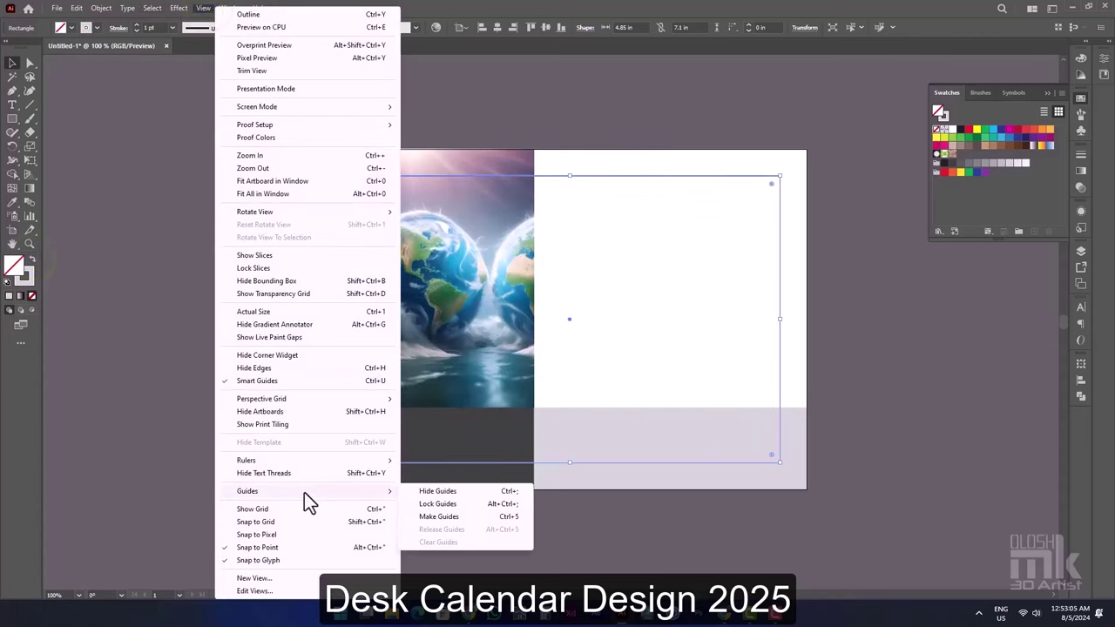
click(449, 517)
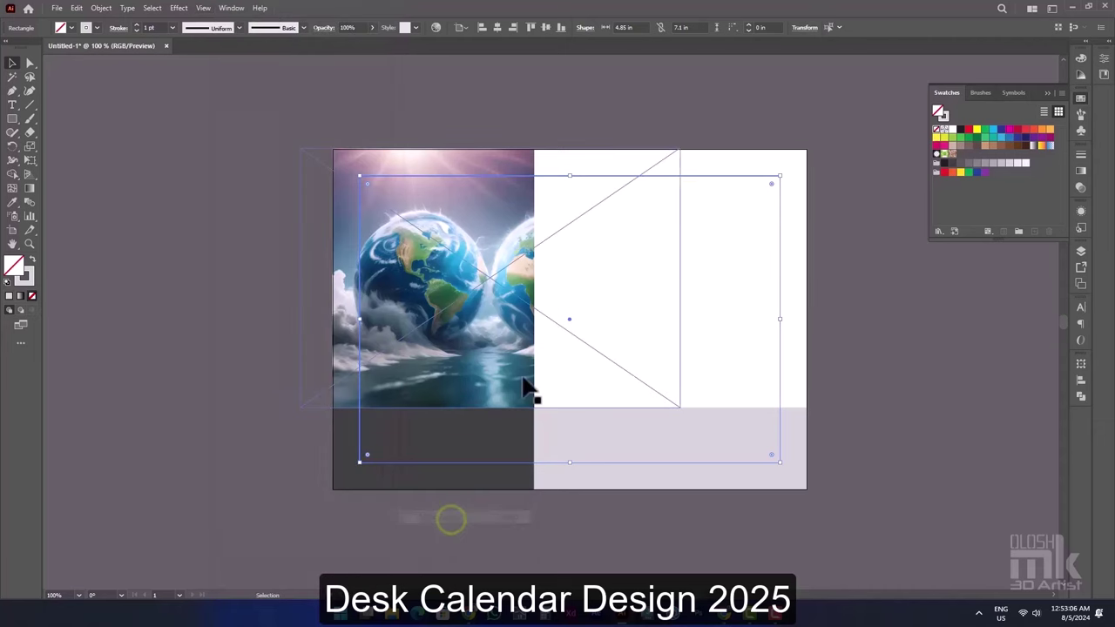
click(773, 126)
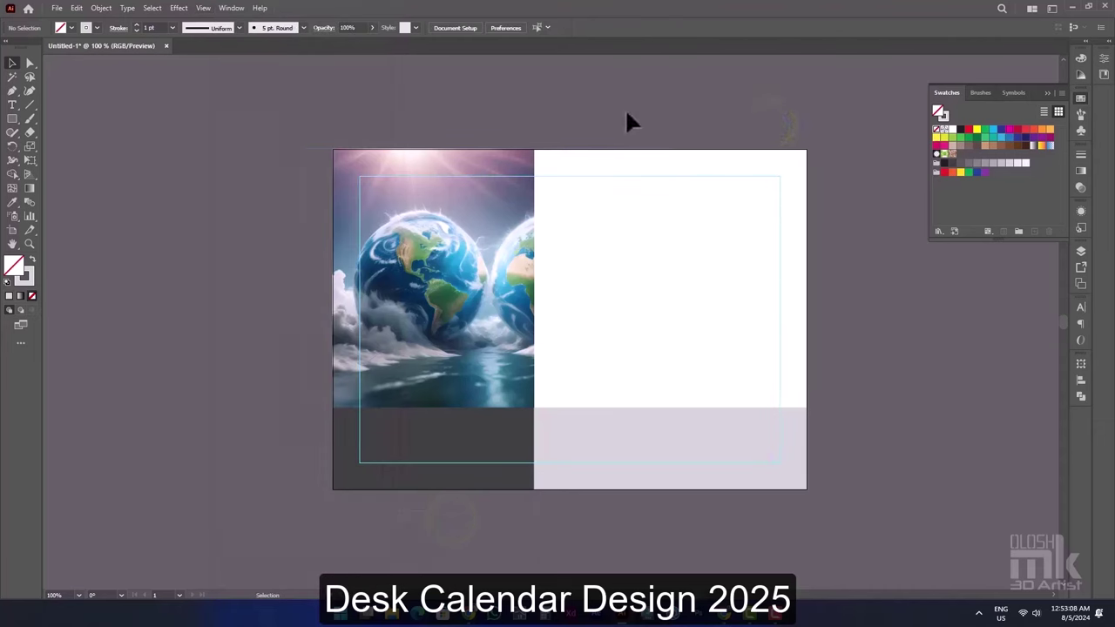
- Add a 16 pt text area right of the photo listing SUN through SAT, one per line
click(12, 105)
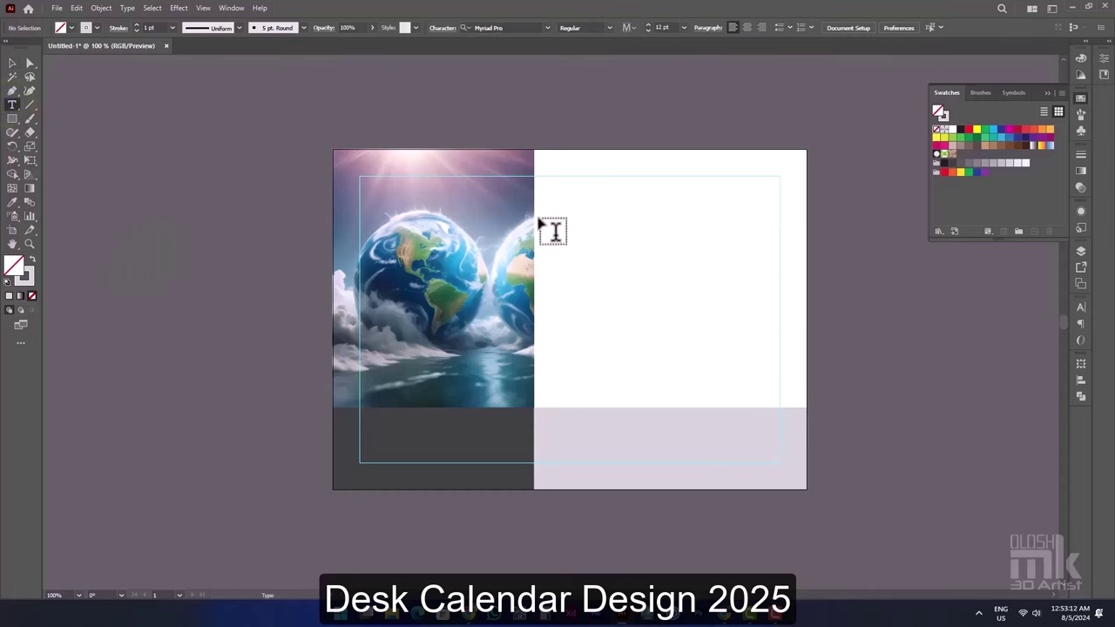
drag(535, 213, 778, 355)
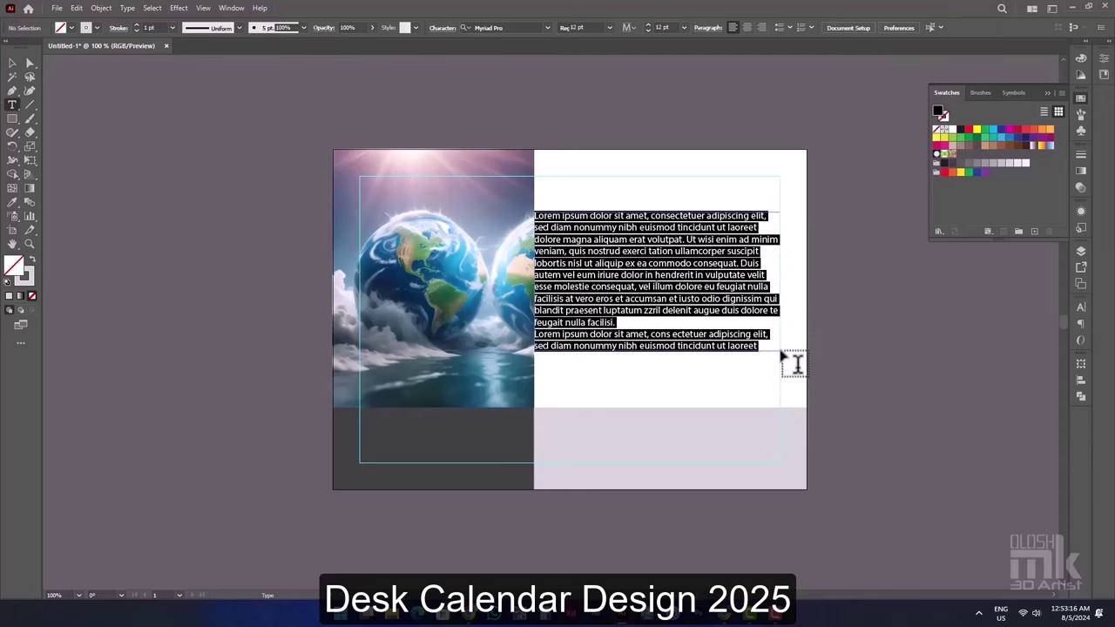
click(598, 27)
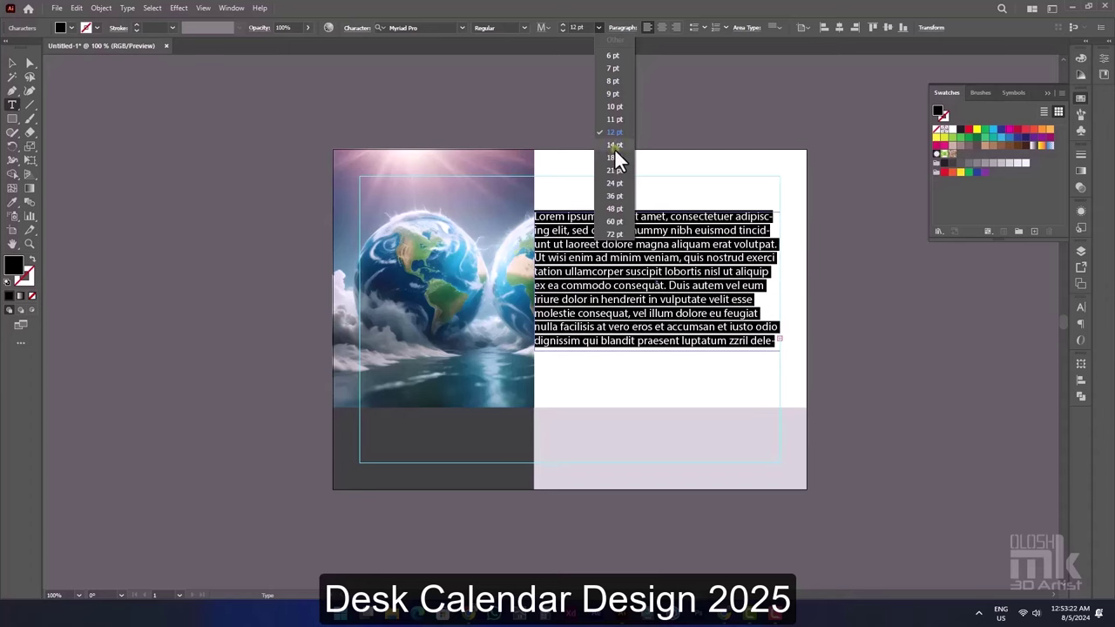
click(615, 146)
click(580, 27)
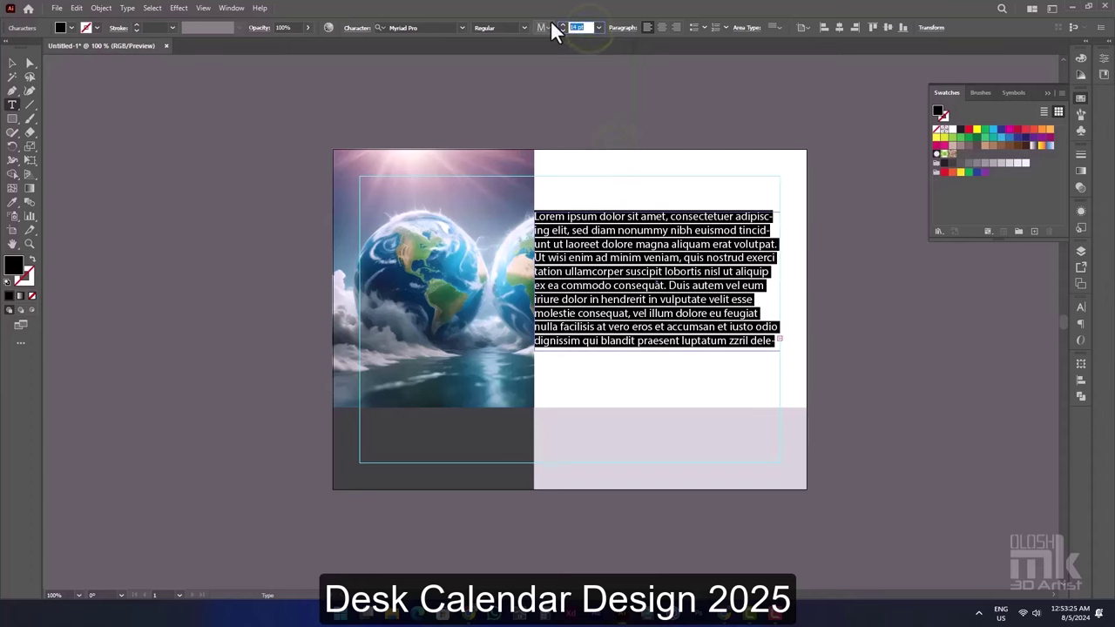
text(16)
key(Return)
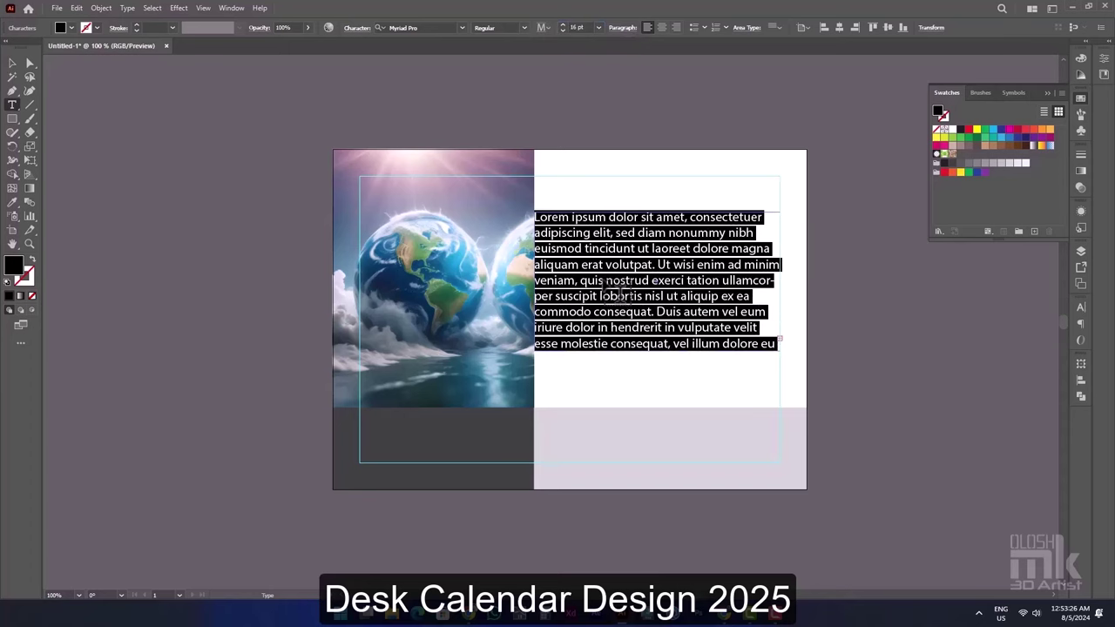
key(Delete)
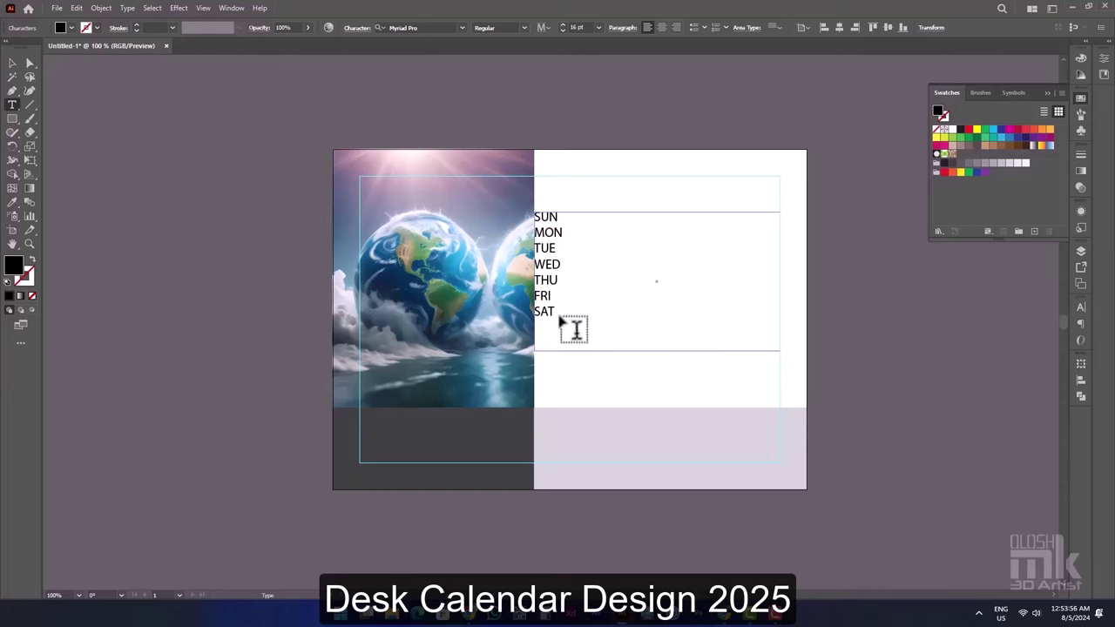
click(572, 329)
- Set the weekday text frame's Area Type Options to 7 rows and 7 columns
click(12, 62)
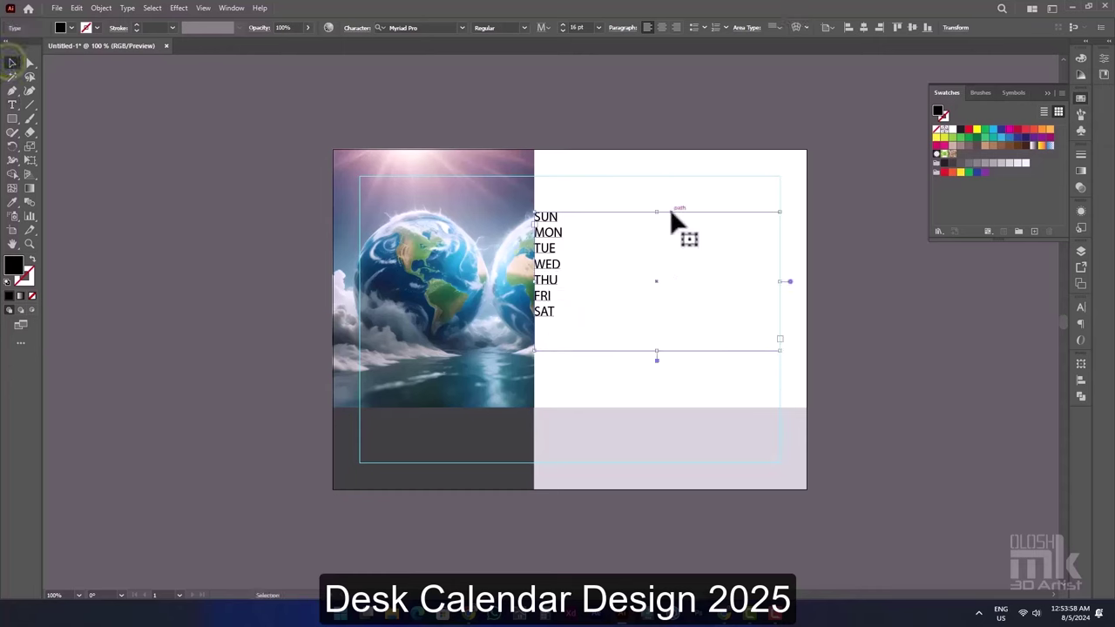
click(678, 193)
click(153, 7)
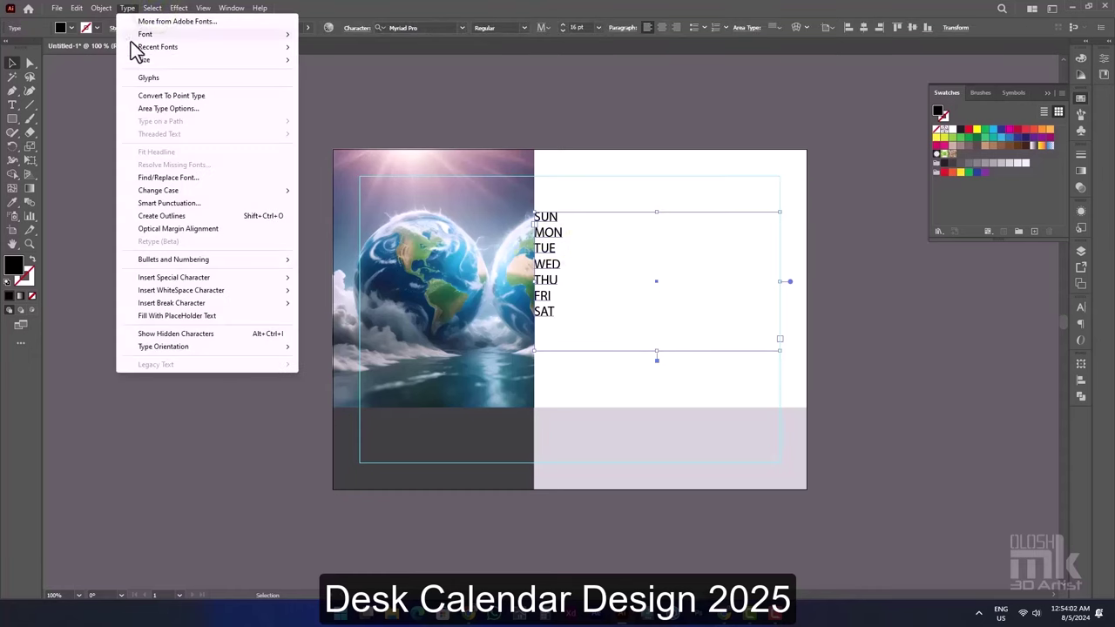
click(159, 109)
drag(566, 214, 958, 208)
click(882, 258)
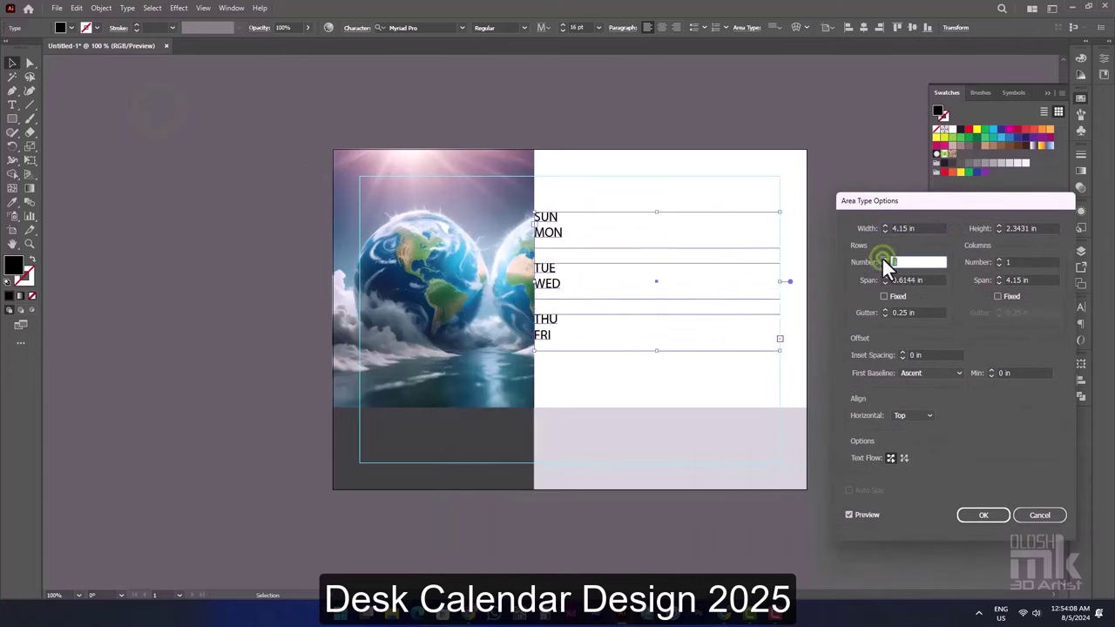
click(882, 258)
click(883, 258)
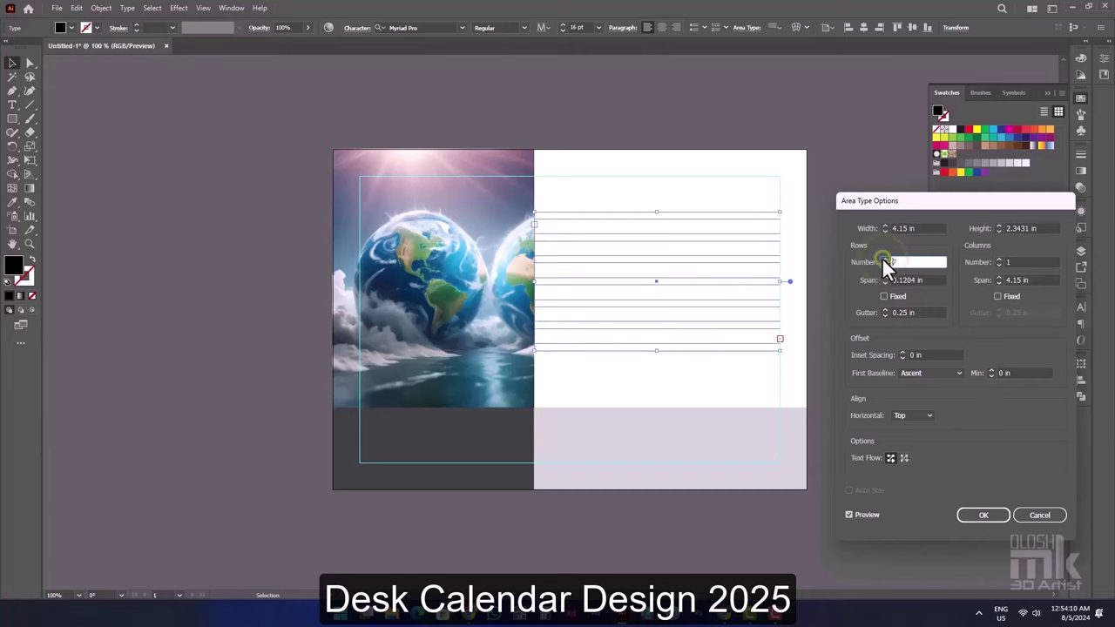
click(999, 259)
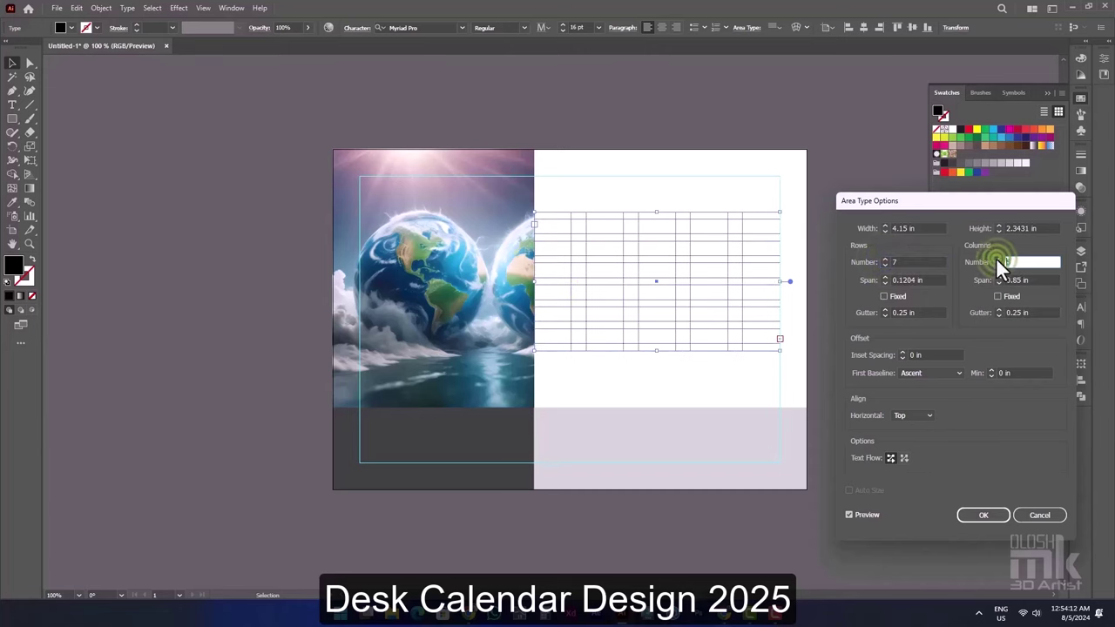
click(999, 259)
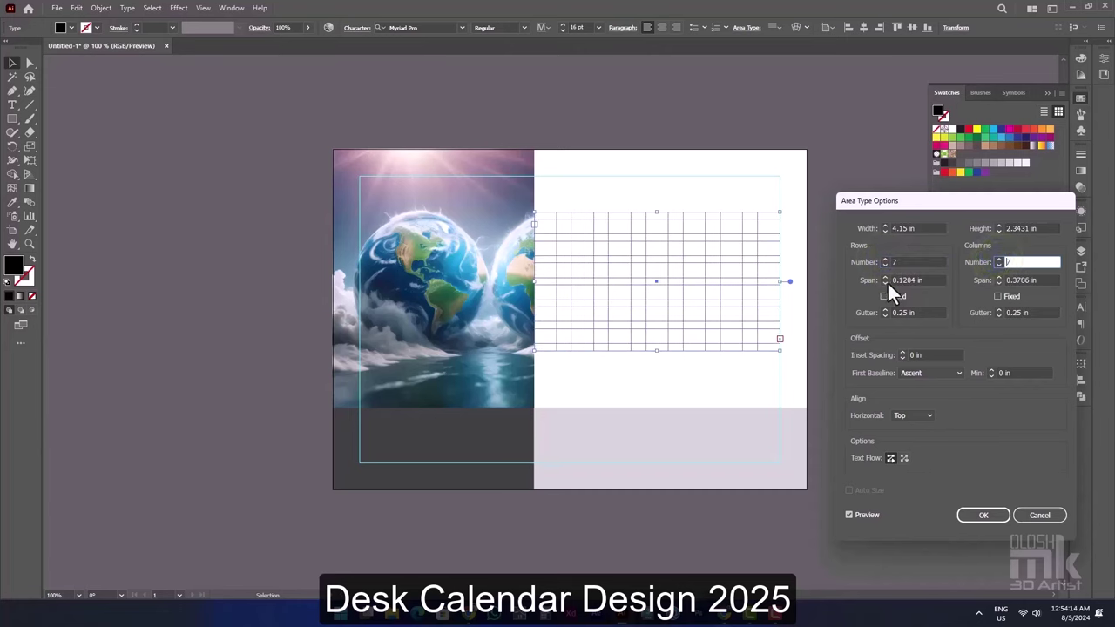
- Set both the row and column gutters to 0.05 in
click(902, 313)
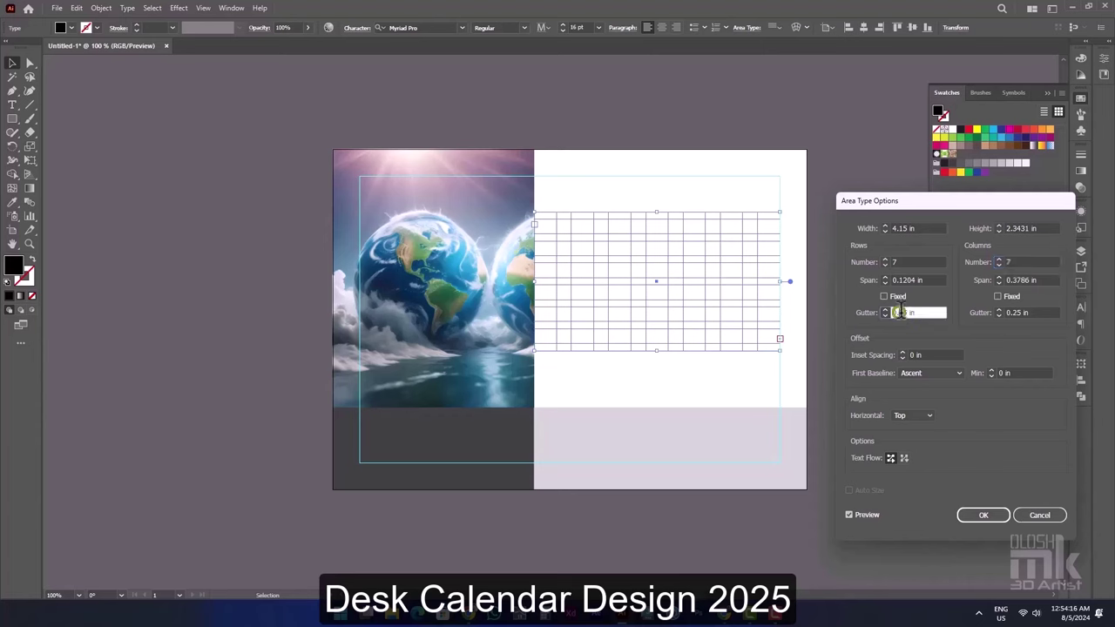
double_click(904, 313)
text(0.03)
double_click(1015, 313)
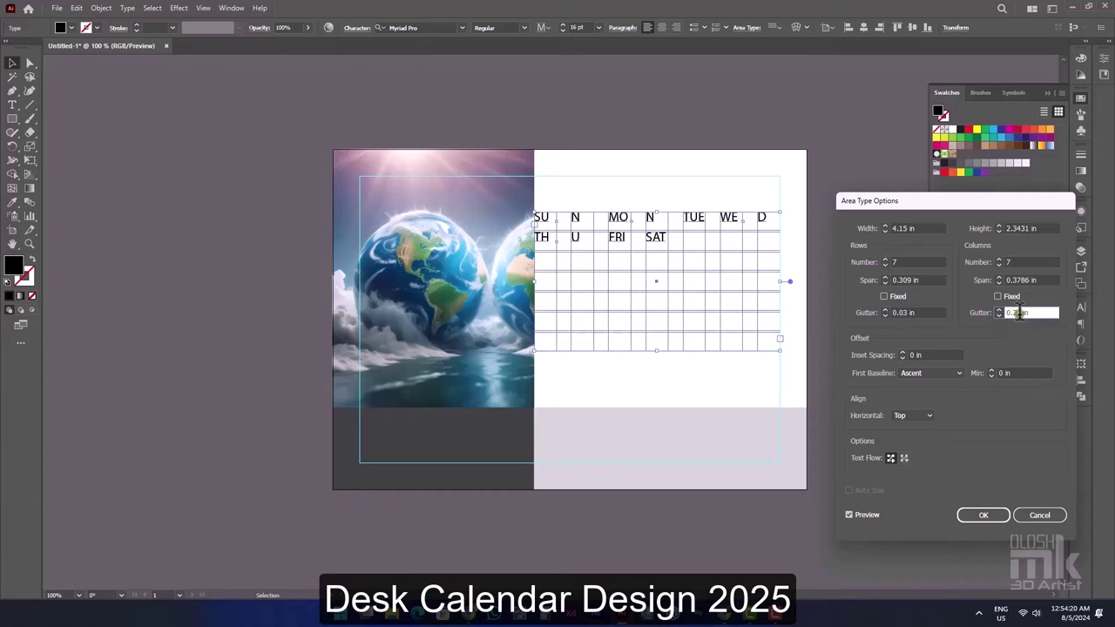
click(908, 313)
double_click(906, 313)
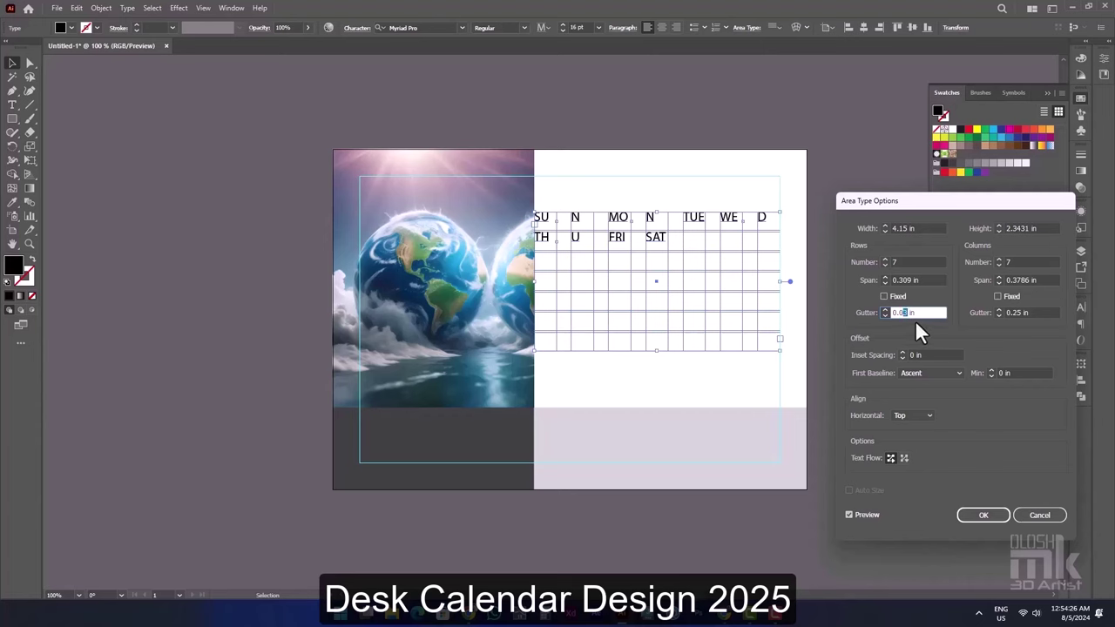
text(5)
click(1019, 313)
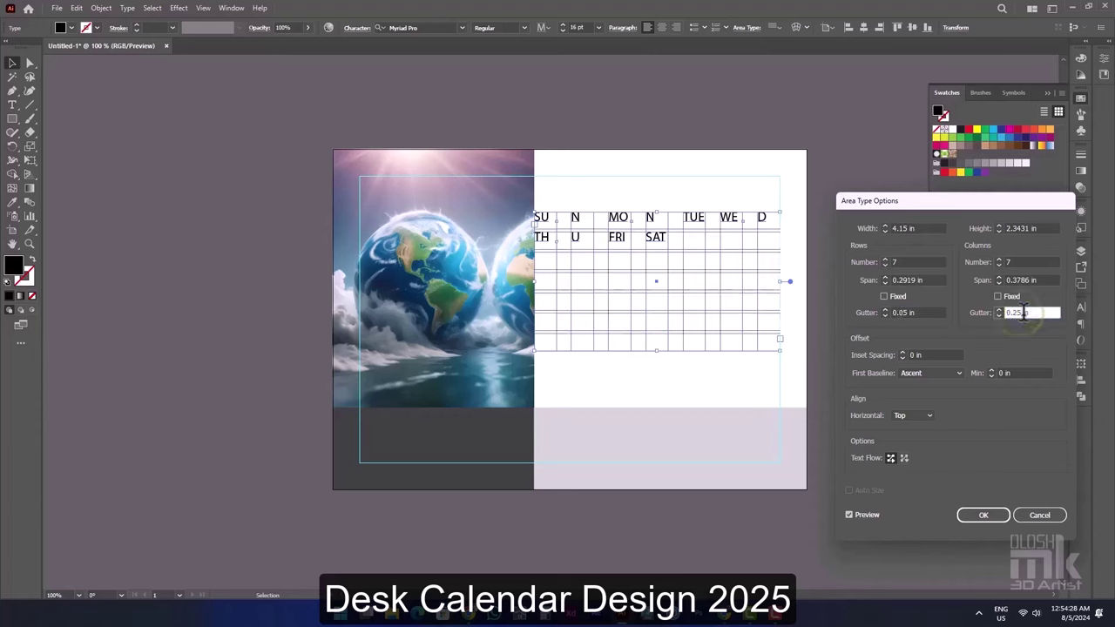
double_click(1016, 313)
text(0.05)
click(925, 314)
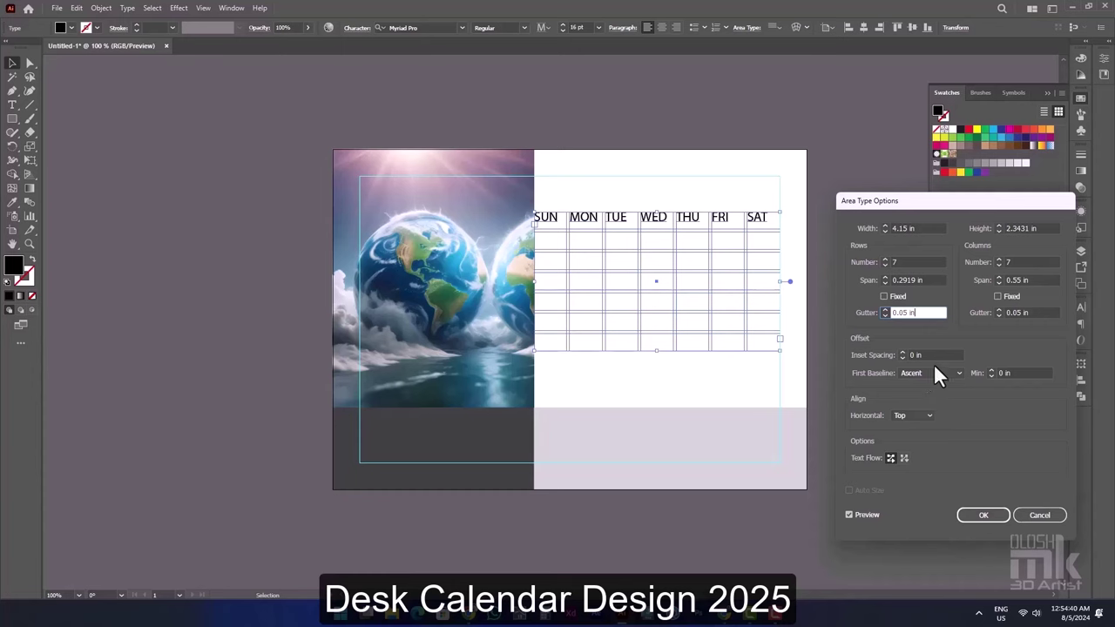
- Set the First Baseline minimum to 0.22 in and apply the area type settings
click(991, 371)
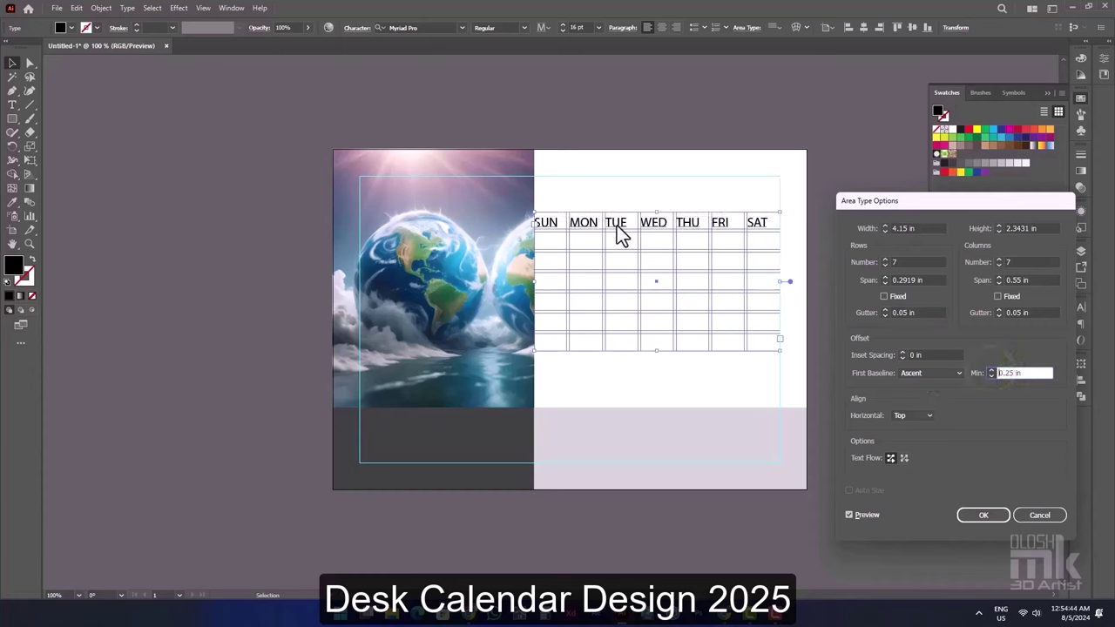
text(0.2)
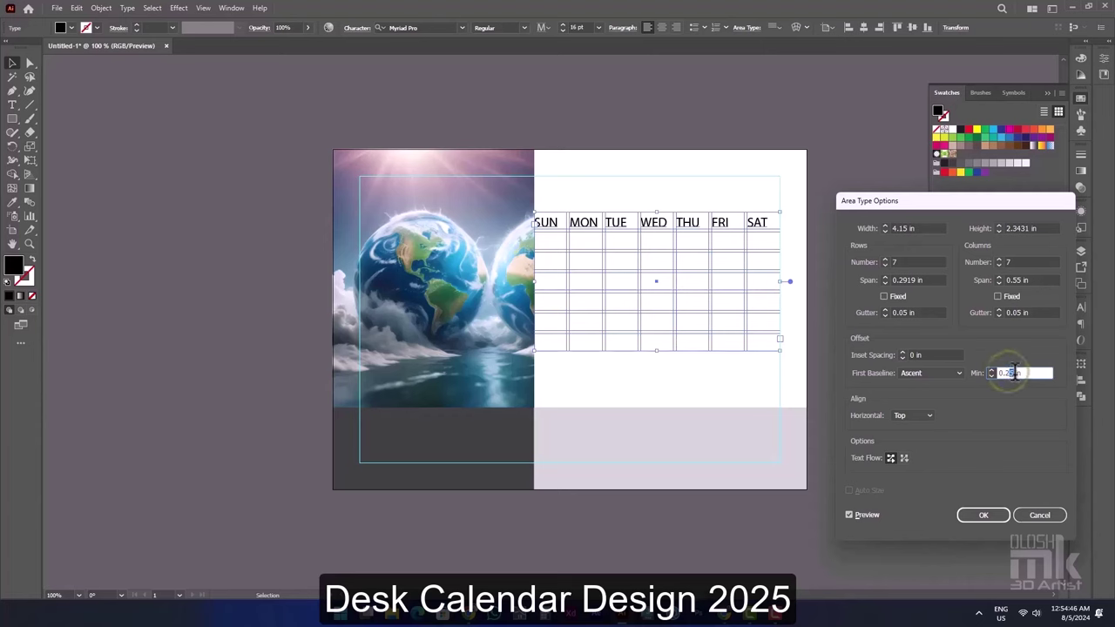
click(935, 353)
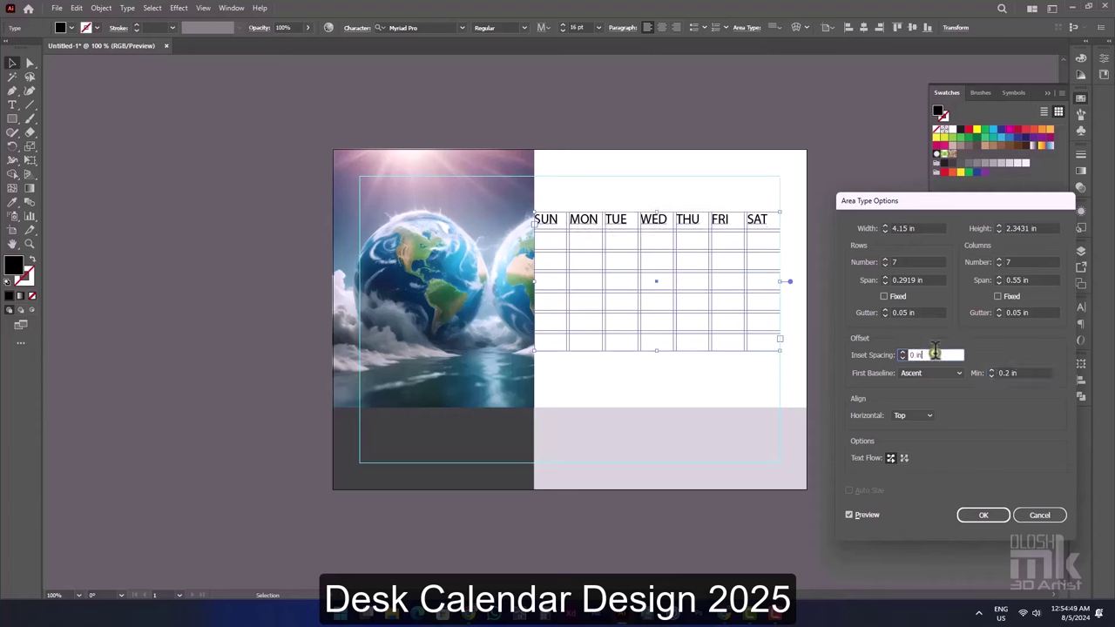
click(1011, 374)
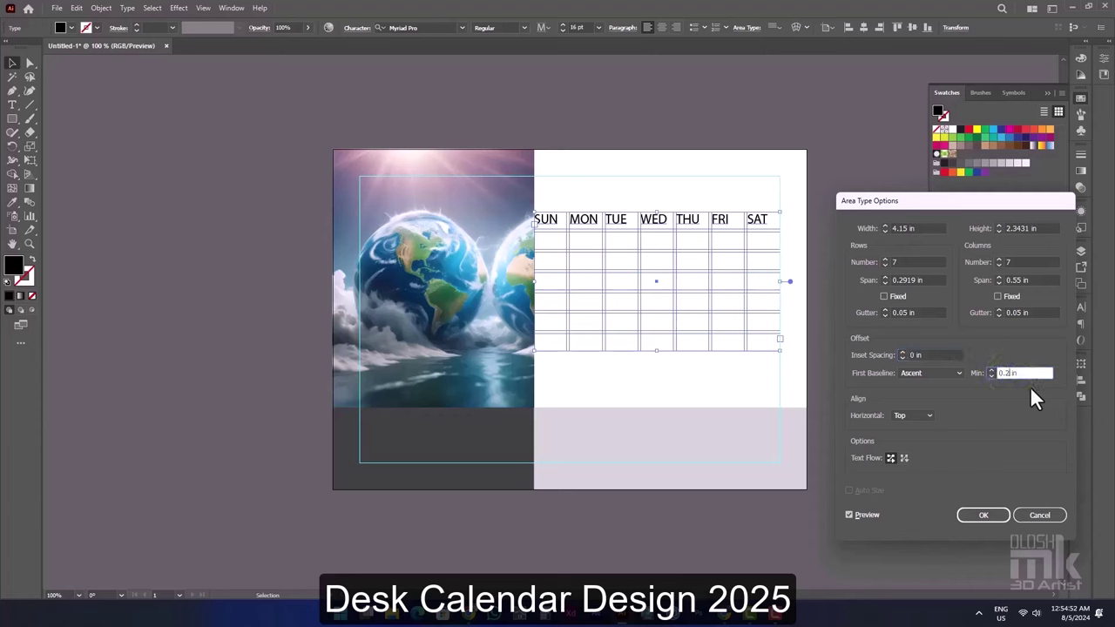
text(0.22)
click(931, 354)
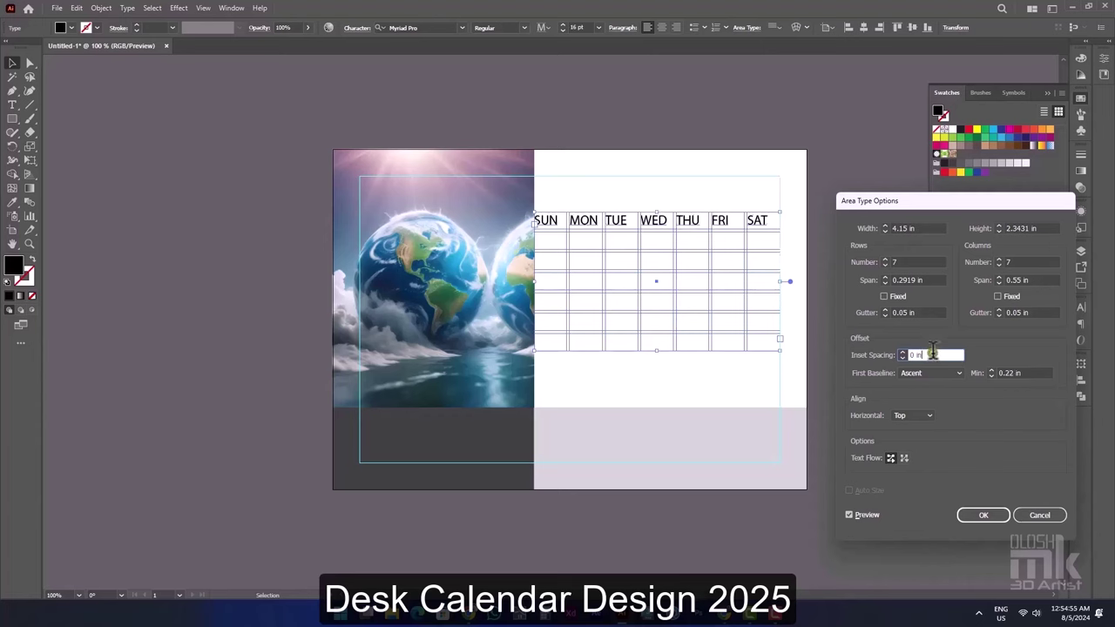
click(983, 516)
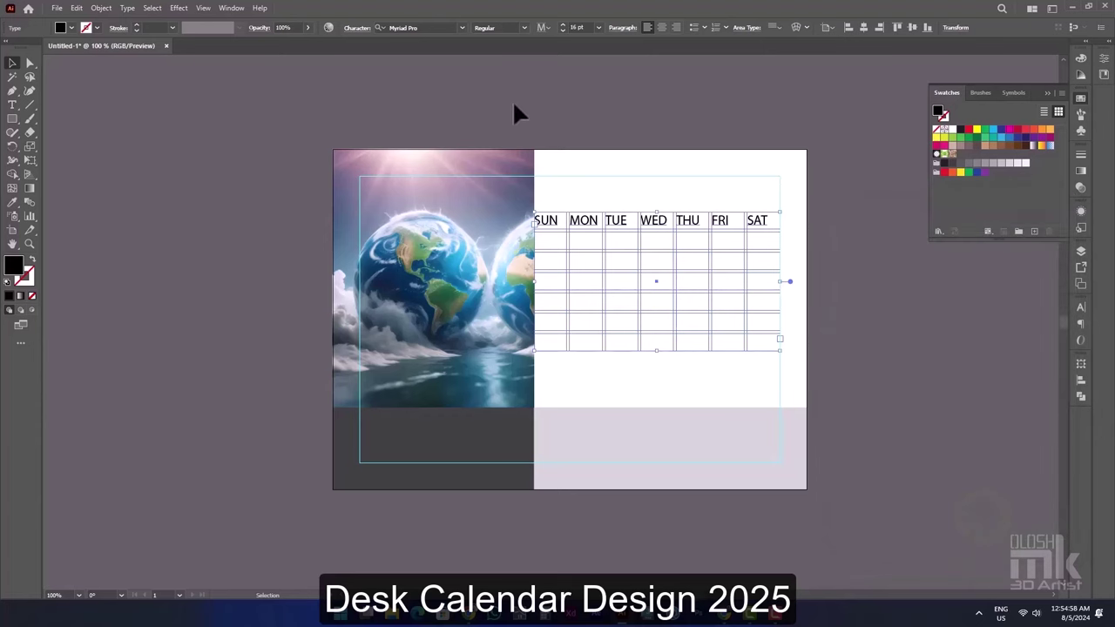
- Centre the weekday names and draw an orange bar over the header row
click(661, 27)
scroll(704, 201, up, 1)
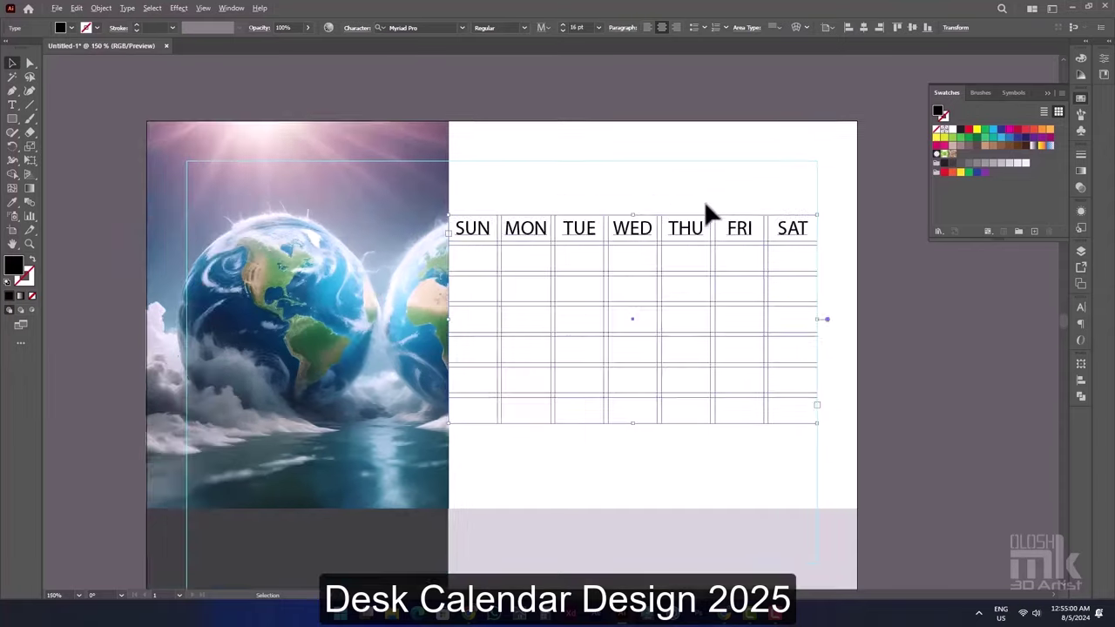
scroll(704, 200, up, 1)
click(13, 120)
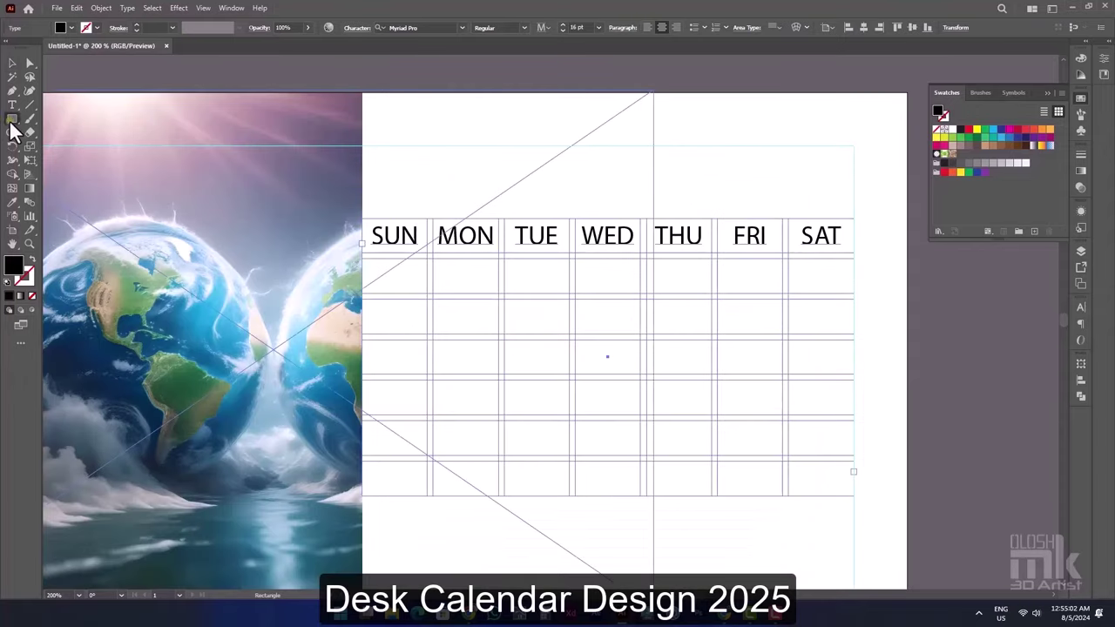
drag(363, 218, 850, 256)
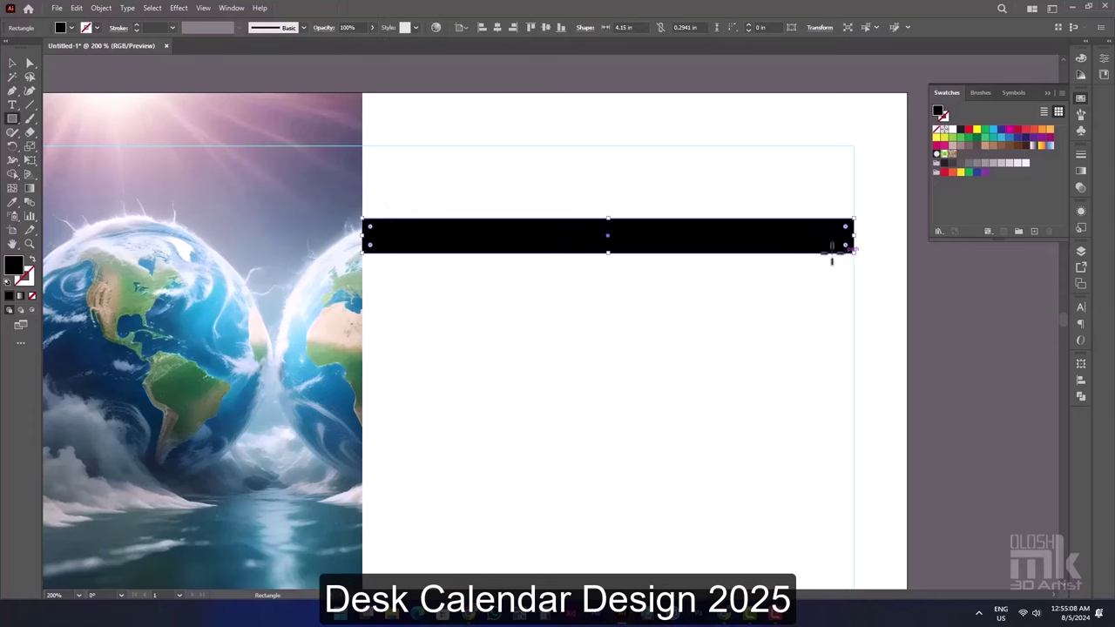
click(1049, 131)
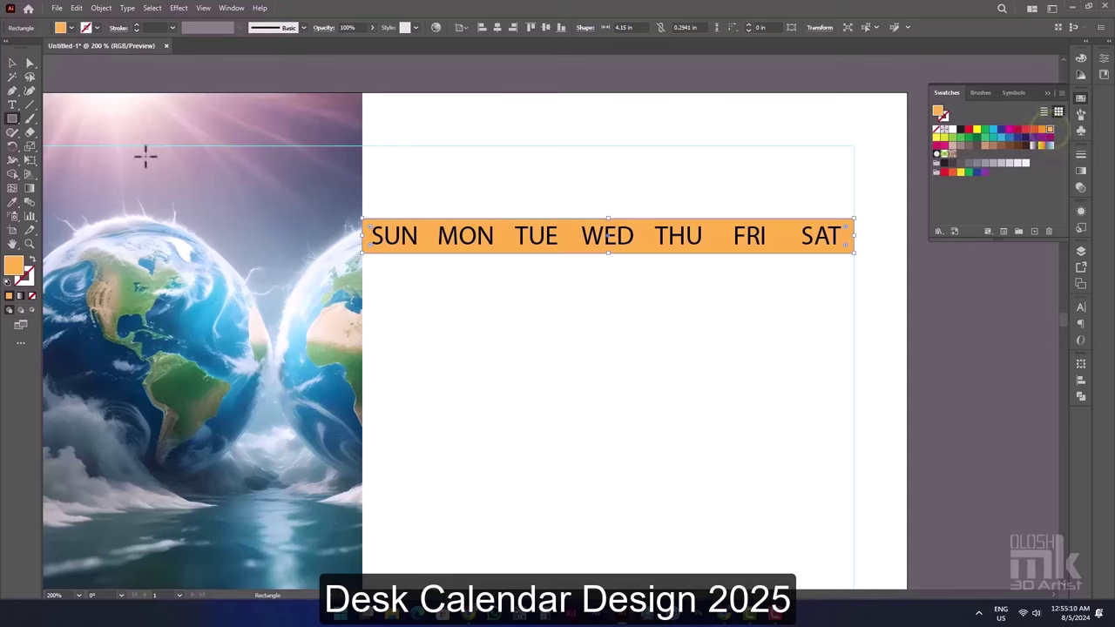
- Select the orange header bar and trim its height slightly
click(13, 62)
click(551, 186)
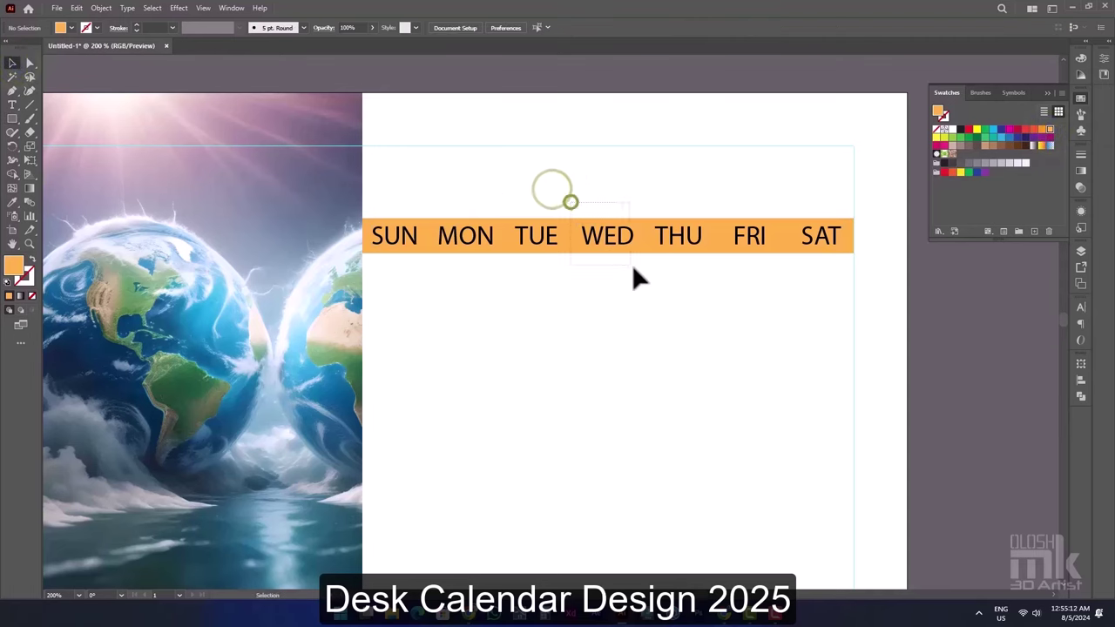
key(ctrl+alt+3)
scroll(671, 247, up, 3)
scroll(450, 296, up, 2)
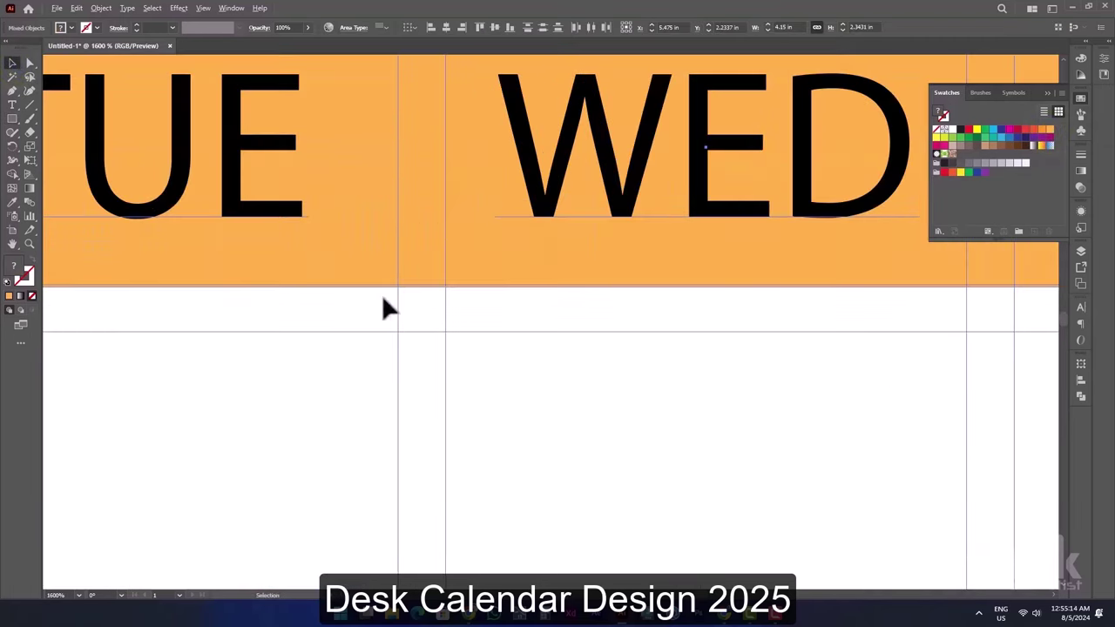
scroll(382, 295, up, 1)
scroll(513, 244, up, 2)
click(545, 125)
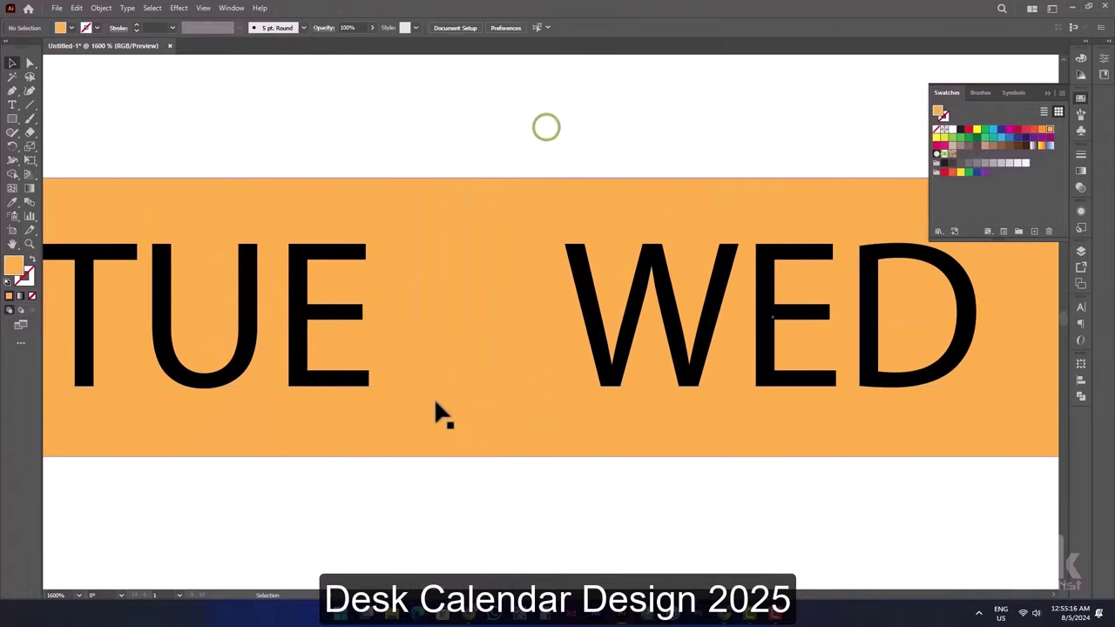
click(431, 428)
drag(334, 415, 702, 378)
scroll(598, 410, down, 2)
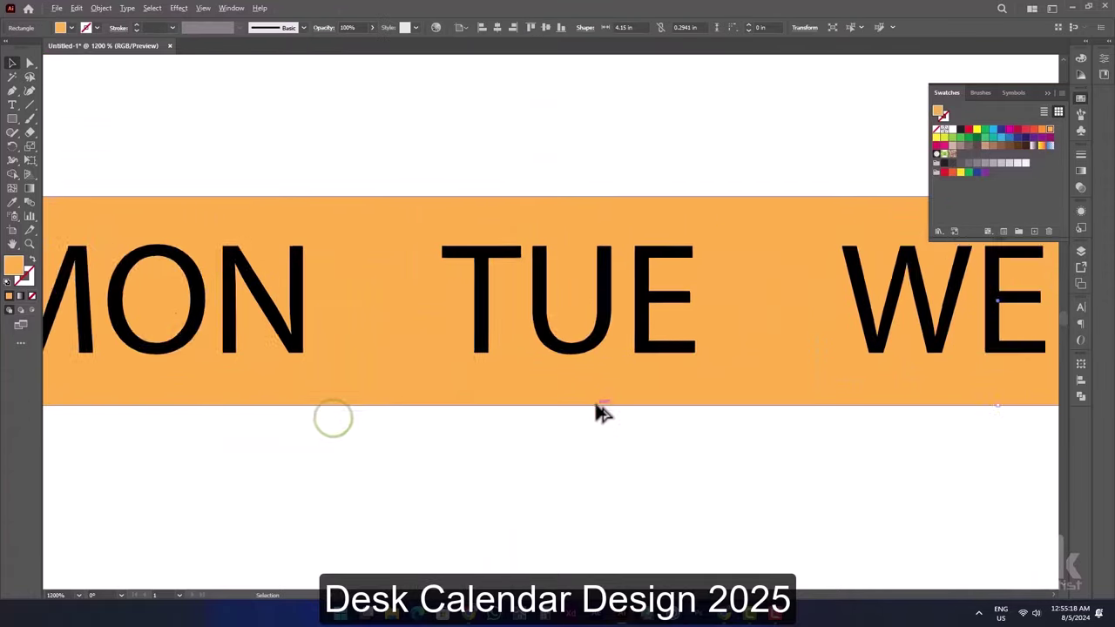
scroll(552, 428, down, 2)
scroll(553, 428, down, 1)
drag(883, 417, 752, 430)
scroll(723, 427, up, 4)
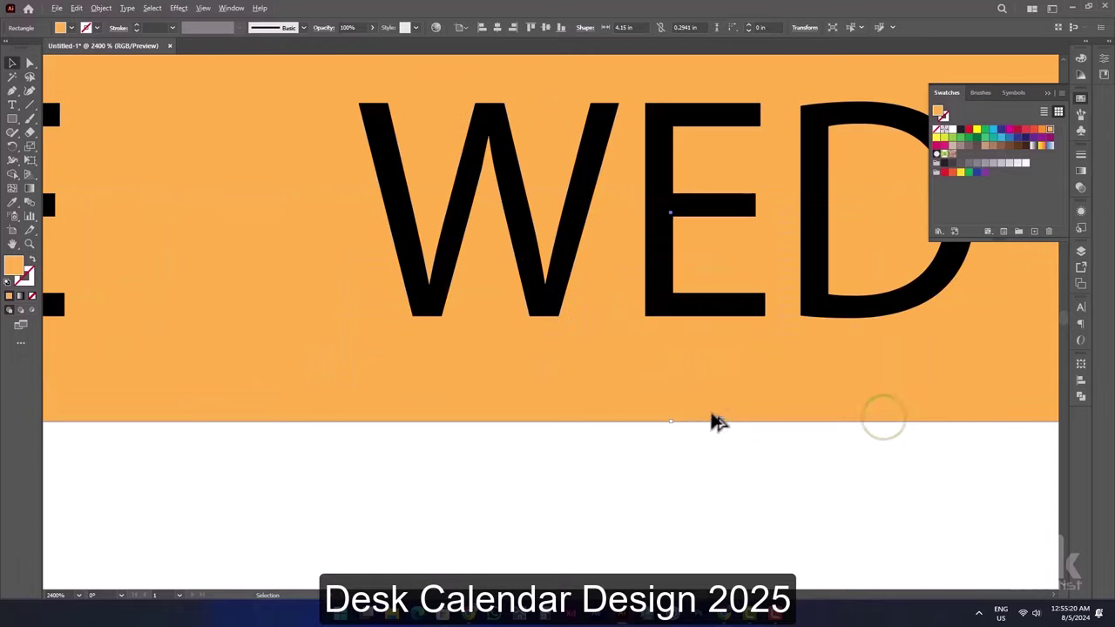
drag(674, 422, 667, 423)
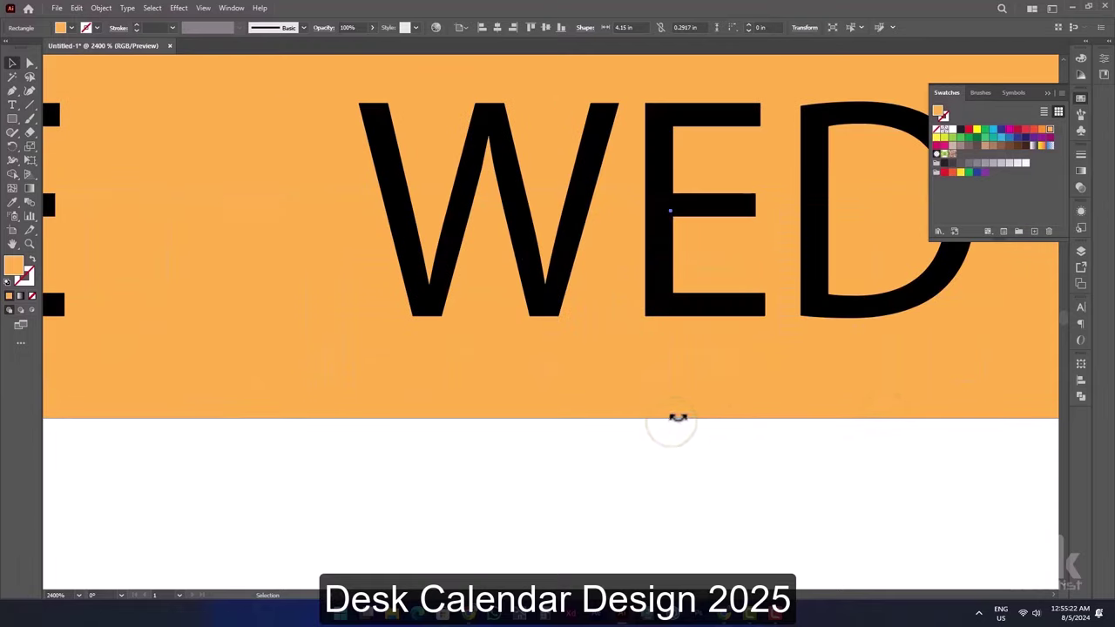
- Copy the orange weekday bar straight down beneath the header row
scroll(671, 410, down, 4)
mouse_move(662, 315)
mouse_down()
mouse_move(761, 529)
mouse_move(746, 488)
mouse_up()
click(719, 291)
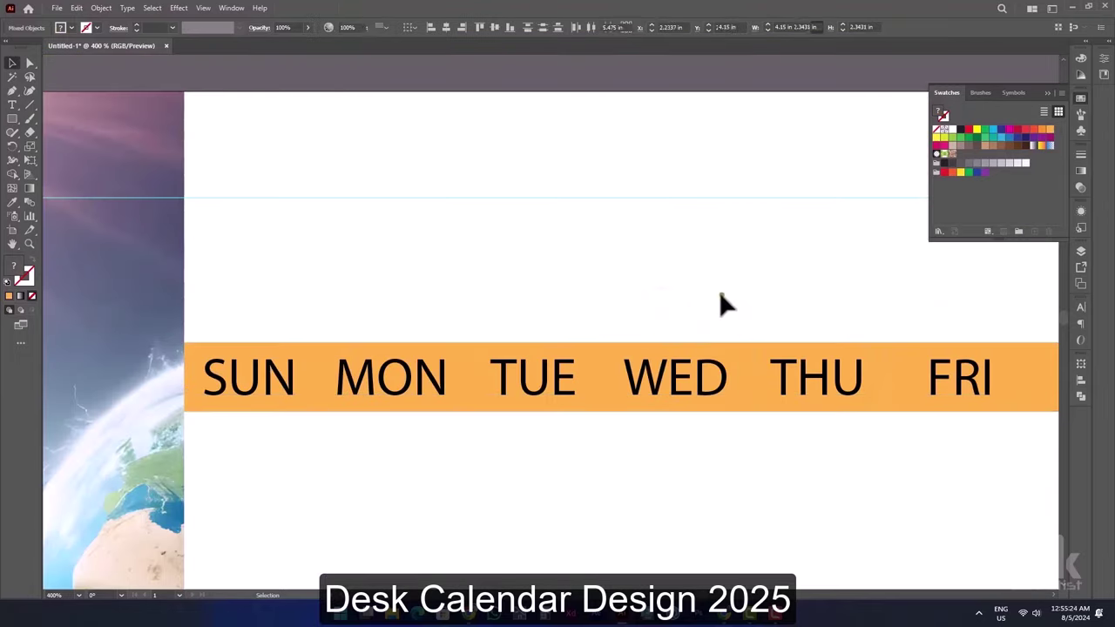
scroll(677, 336, down, 2)
drag(705, 407, 669, 396)
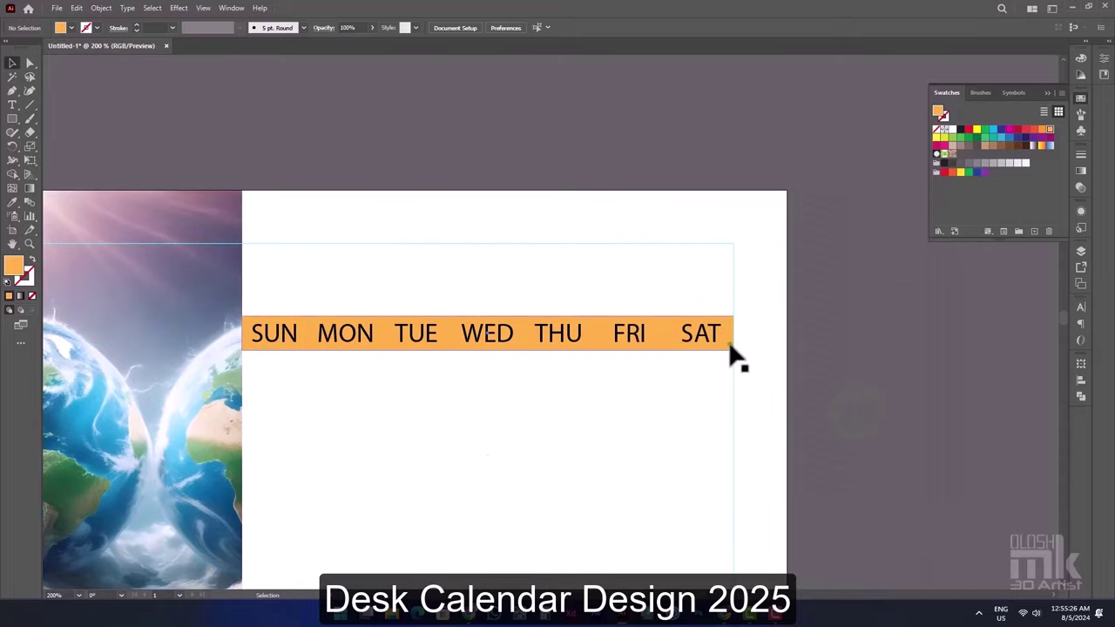
click(730, 345)
drag(731, 346, 731, 395)
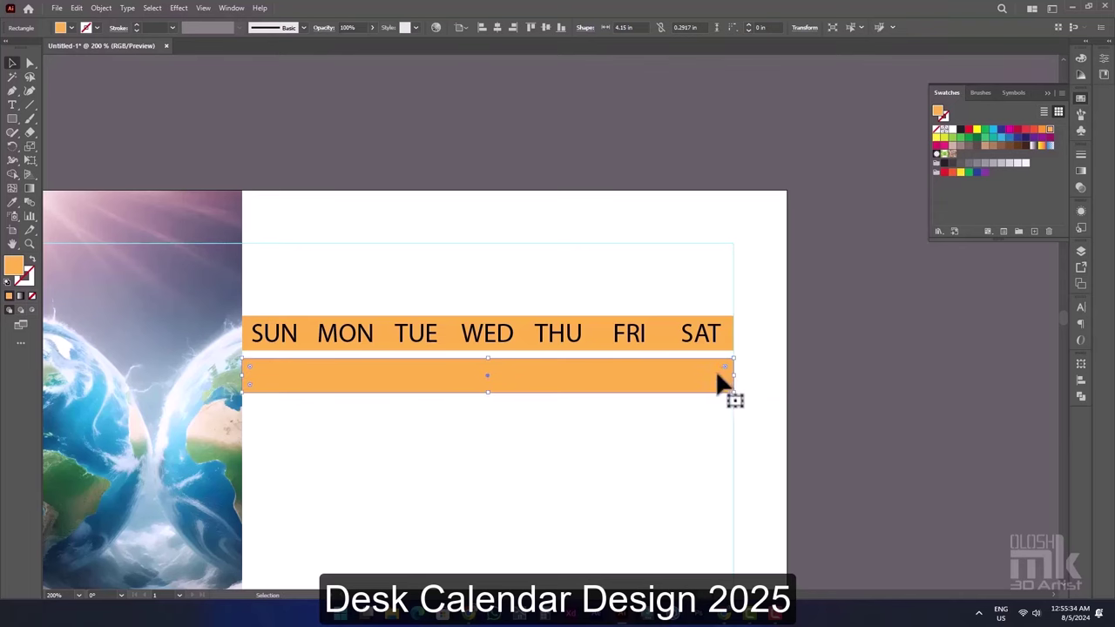
- Nudge the lower orange bar slightly upward within the calendar grid
scroll(714, 372, up, 1)
scroll(718, 378, up, 2)
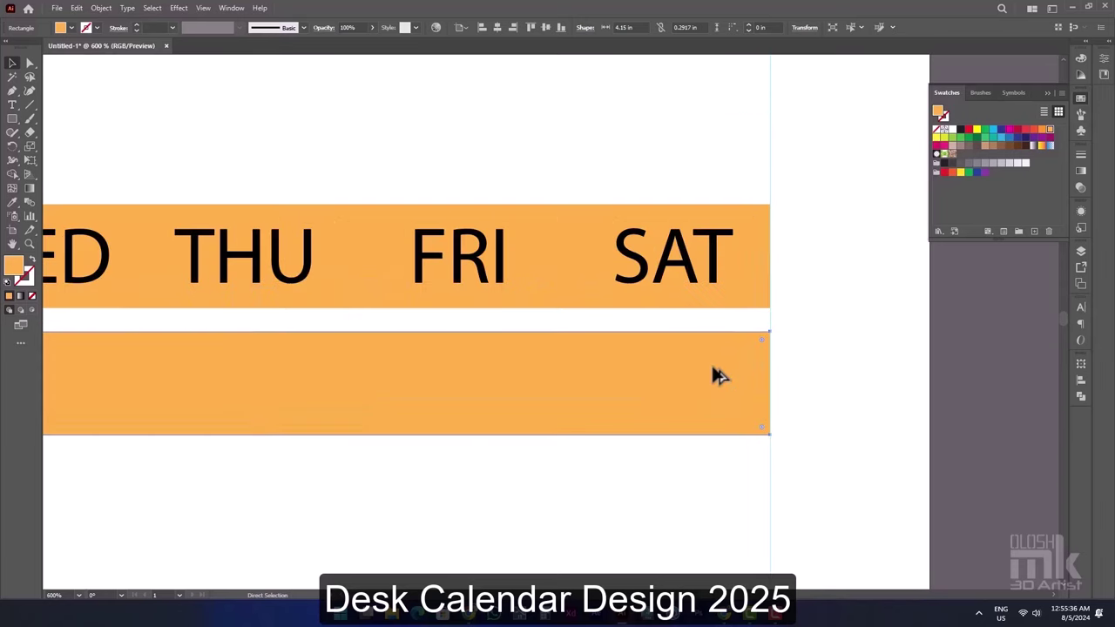
key(v)
drag(665, 179, 734, 498)
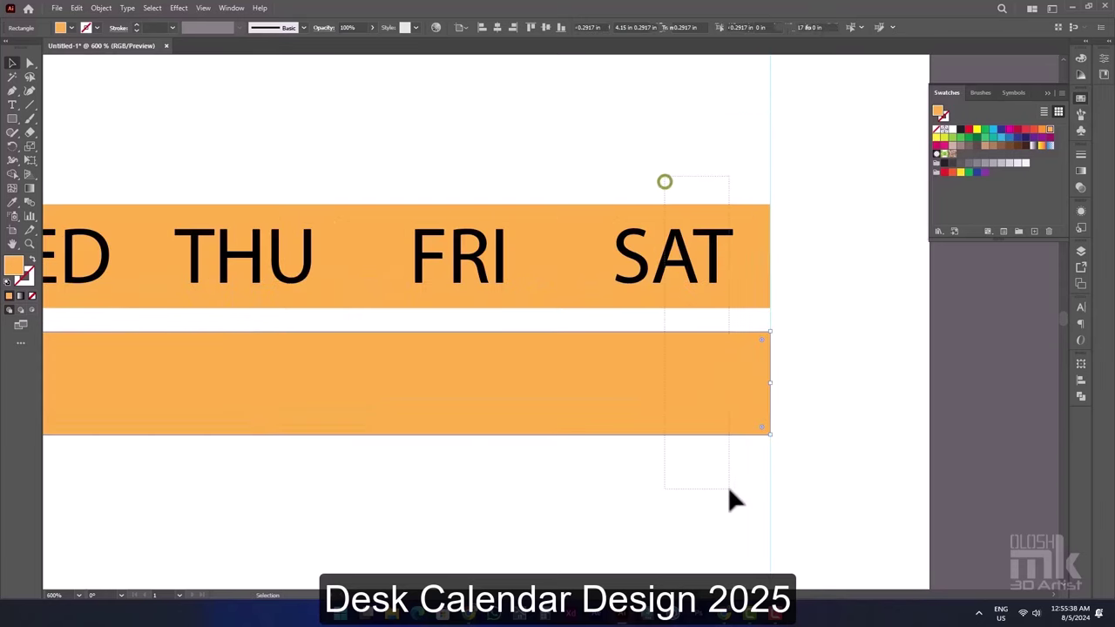
click(846, 412)
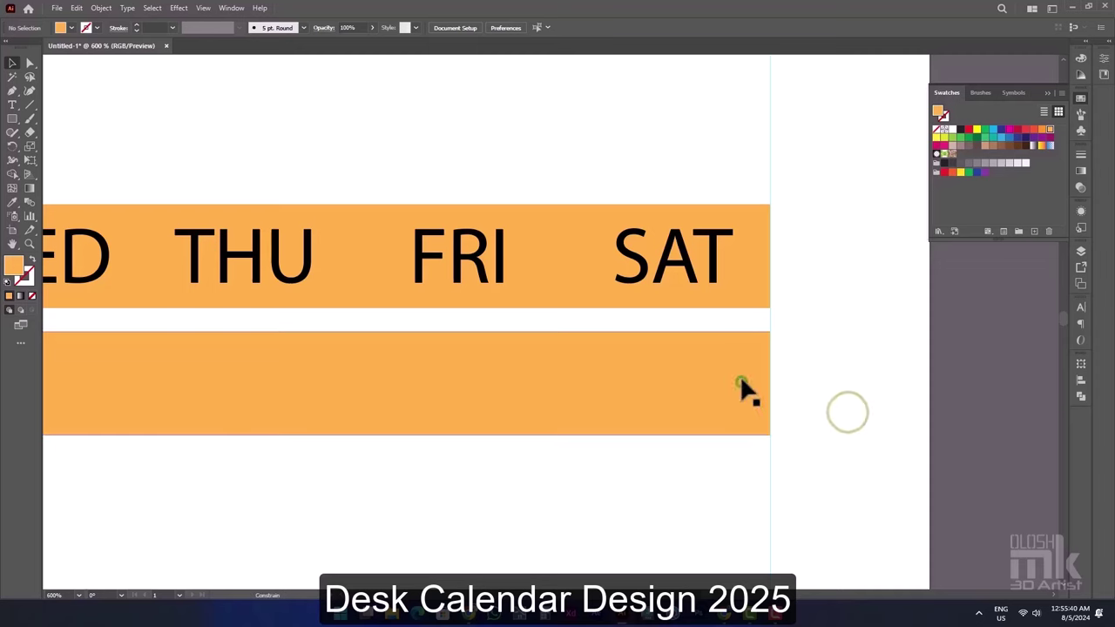
drag(742, 391, 741, 386)
drag(710, 181, 751, 510)
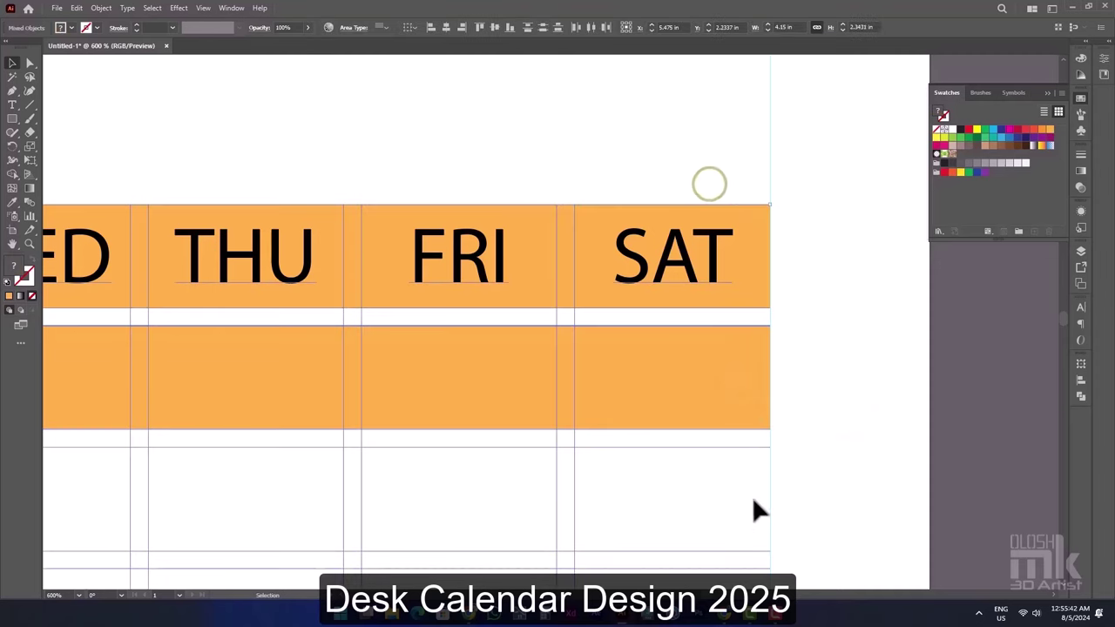
scroll(776, 345, up, 3)
click(810, 341)
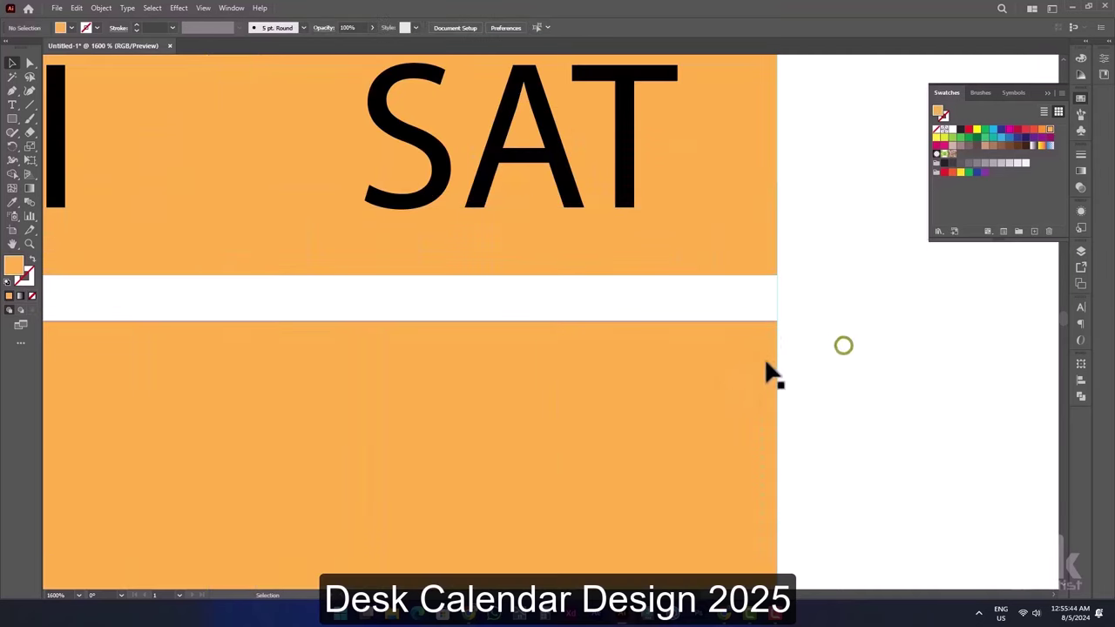
- Alt-drag a duplicate of the orange bar to just below the day-name bar
scroll(765, 357, up, 3)
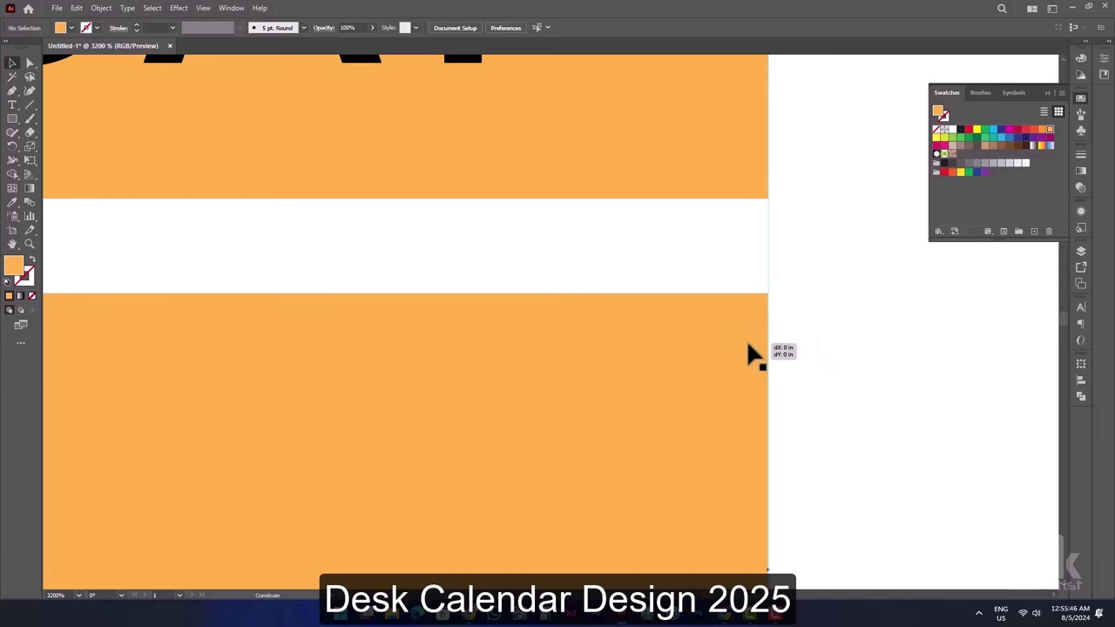
click(748, 343)
click(797, 343)
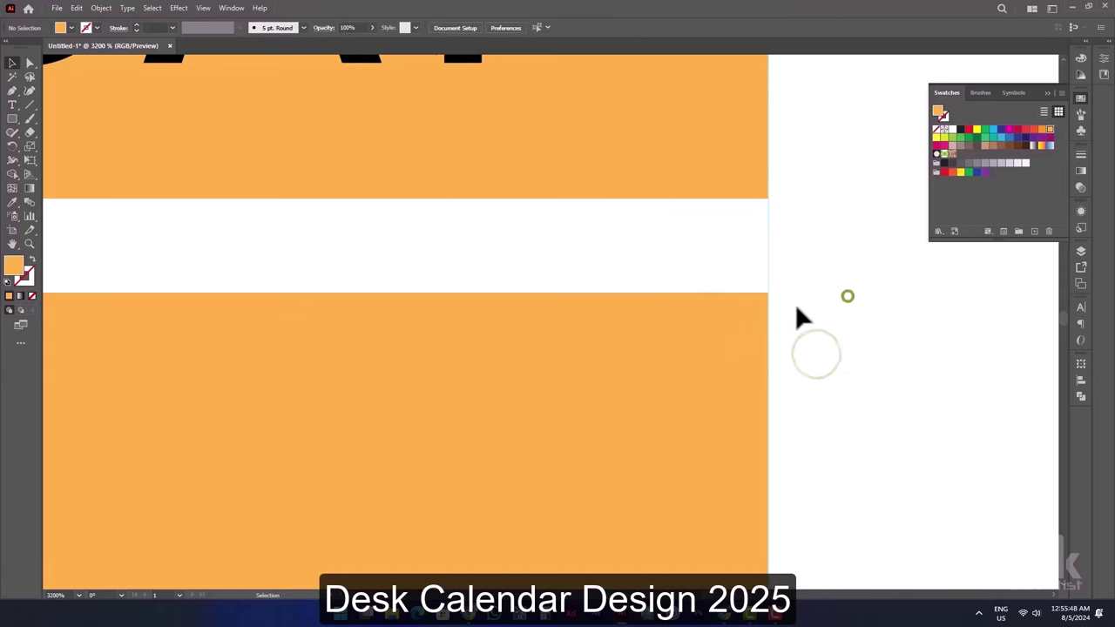
scroll(796, 319, down, 3)
drag(776, 244, 779, 291)
key(ctrl+z)
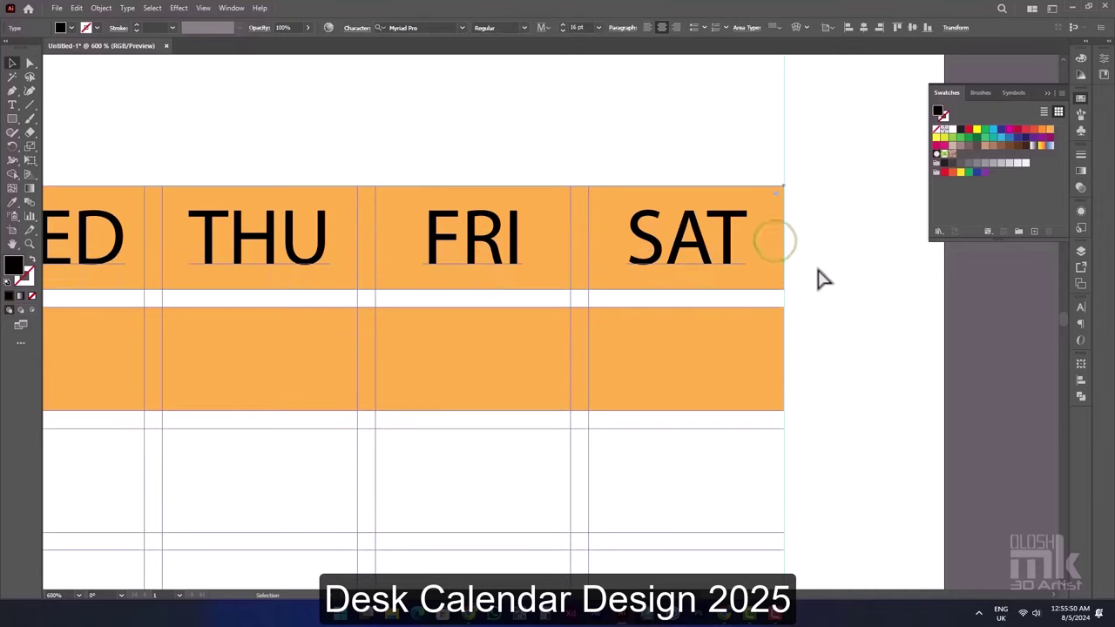
click(817, 271)
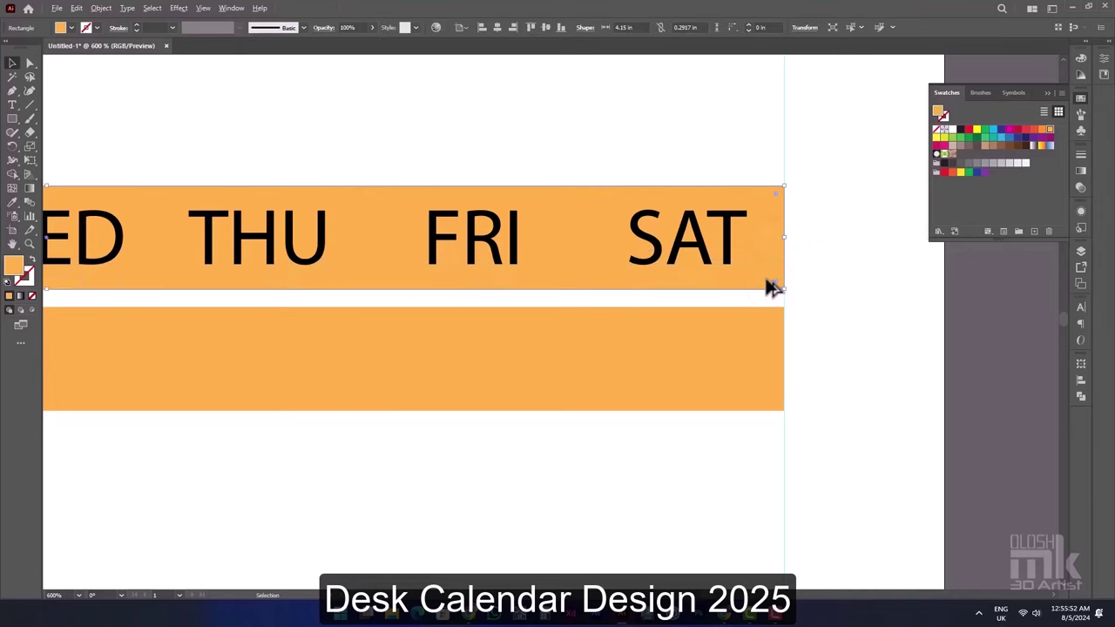
drag(767, 287, 756, 410)
- Repeat the duplication with Ctrl+D to stack more evenly spaced stripes
key(ctrl+d)
key(ctrl+d)
key(ctrl+d)
key(ctrl+minus)
key(ctrl+minus)
key(ctrl+minus)
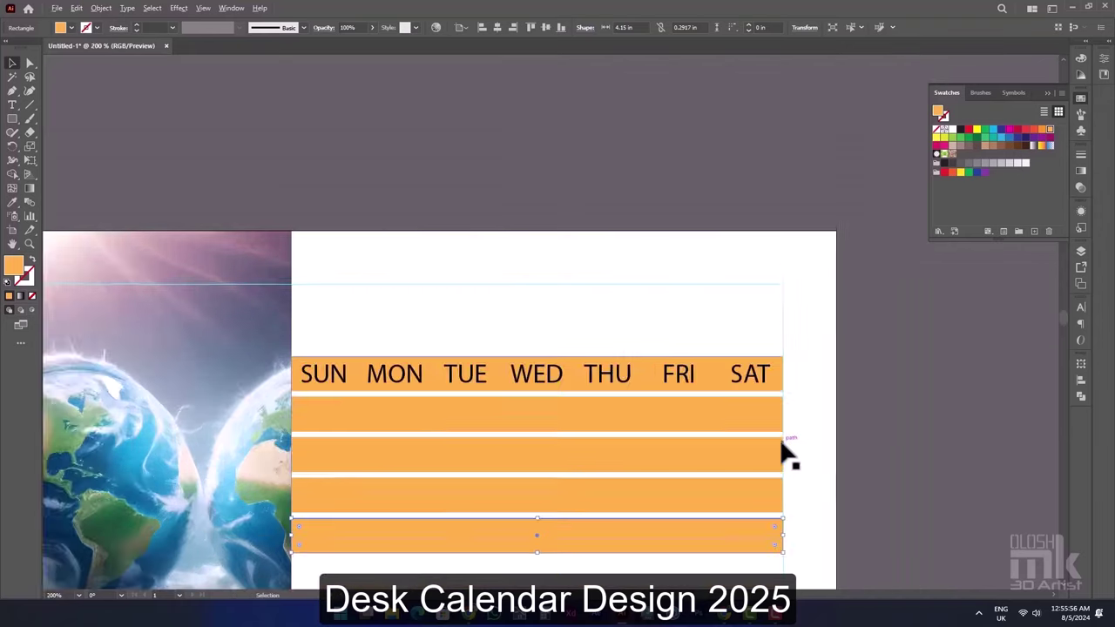
key(ctrl+minus)
key(ctrl+d)
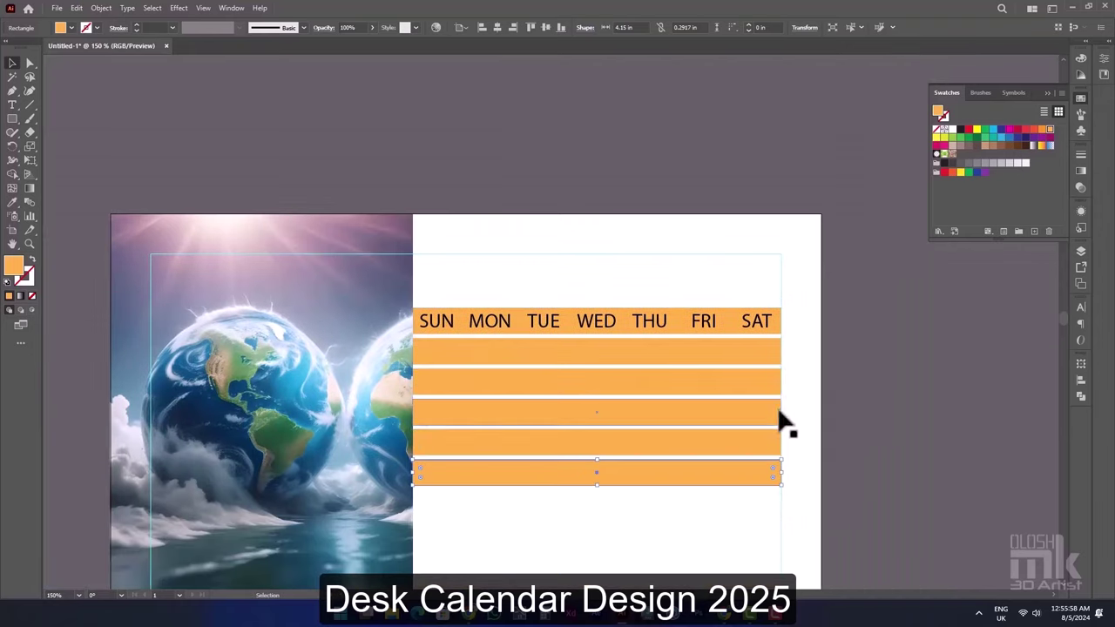
key(ctrl+d)
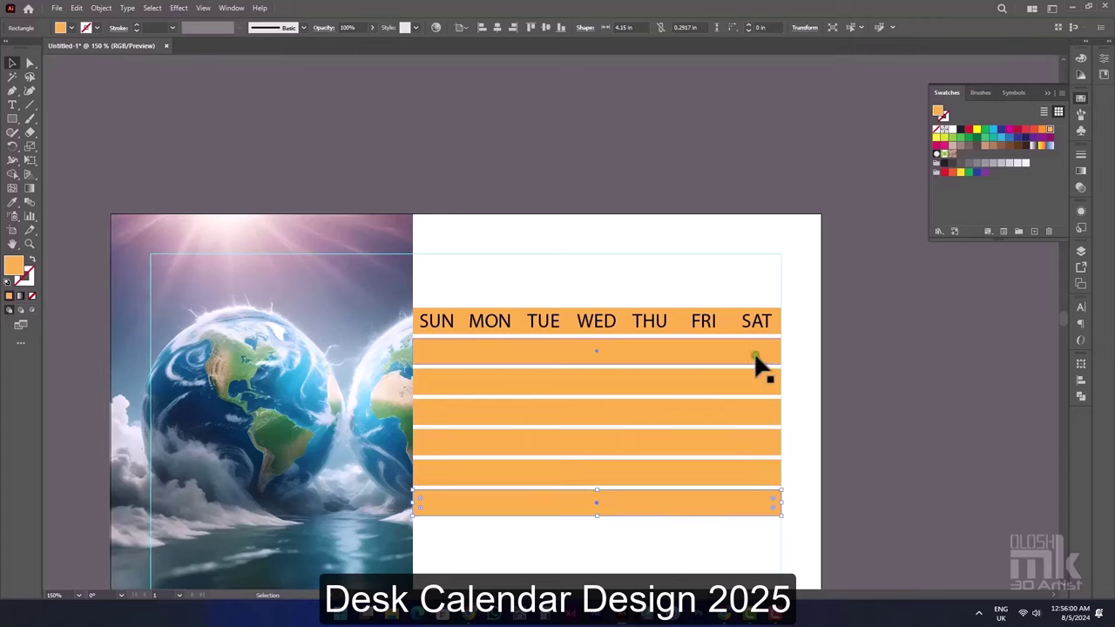
- Select the six stripes below the header and fill them light pink
click(755, 356)
click(763, 376)
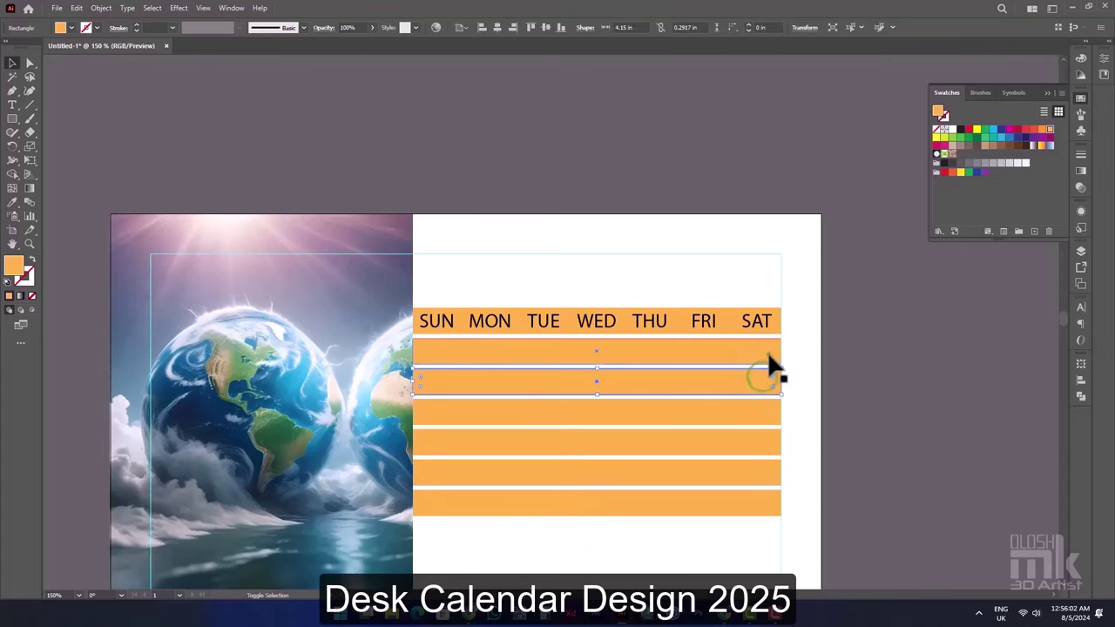
shift+click(757, 406)
shift+click(751, 448)
shift+click(751, 474)
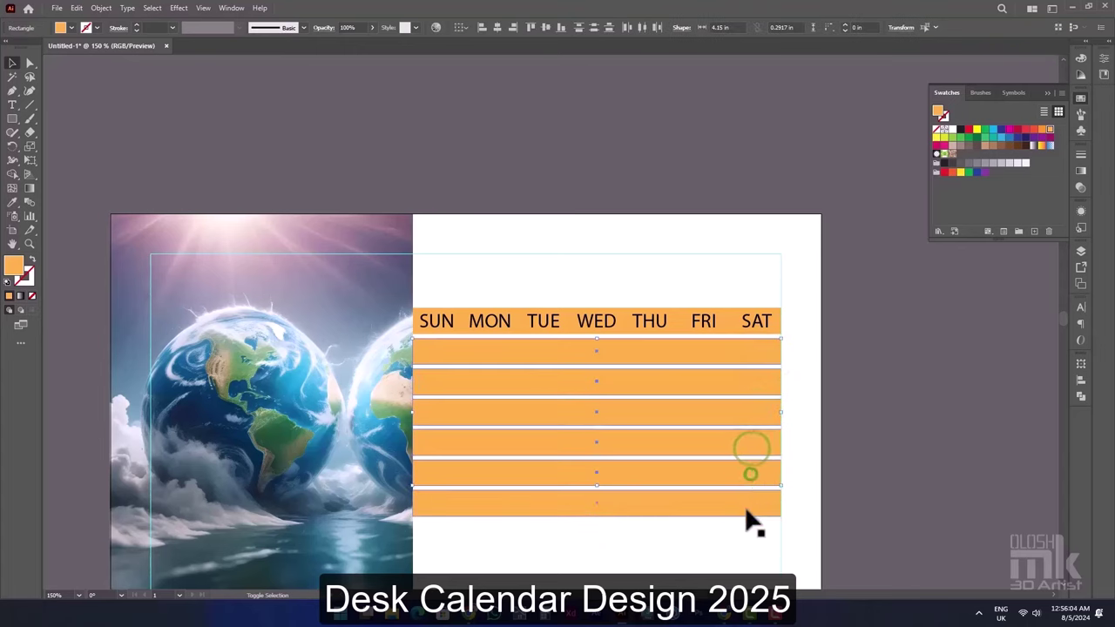
shift+click(745, 504)
click(1018, 162)
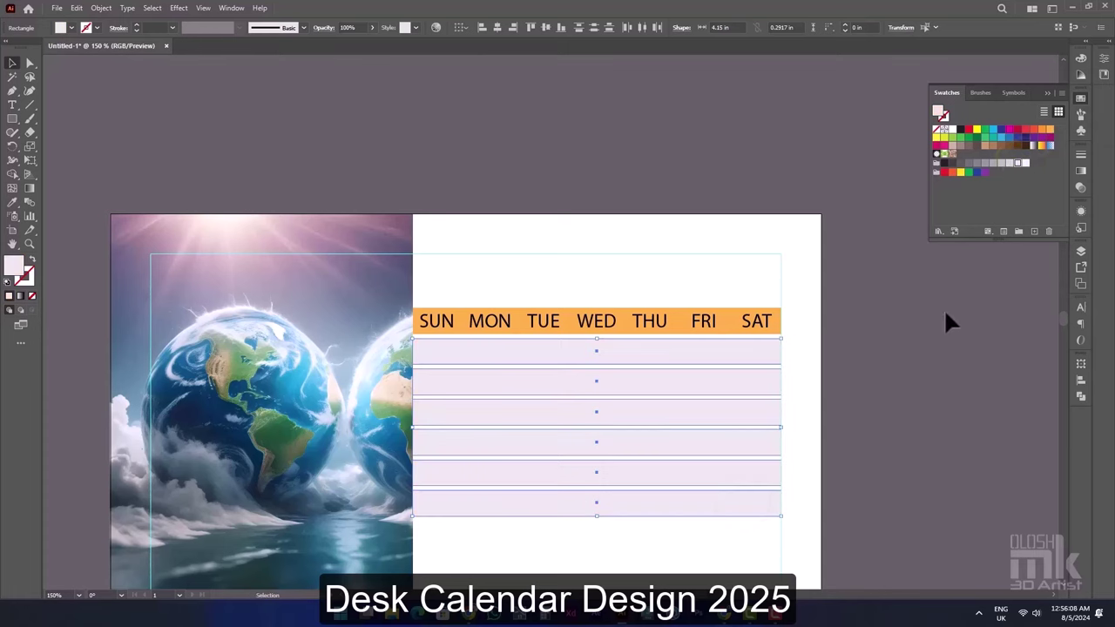
click(924, 309)
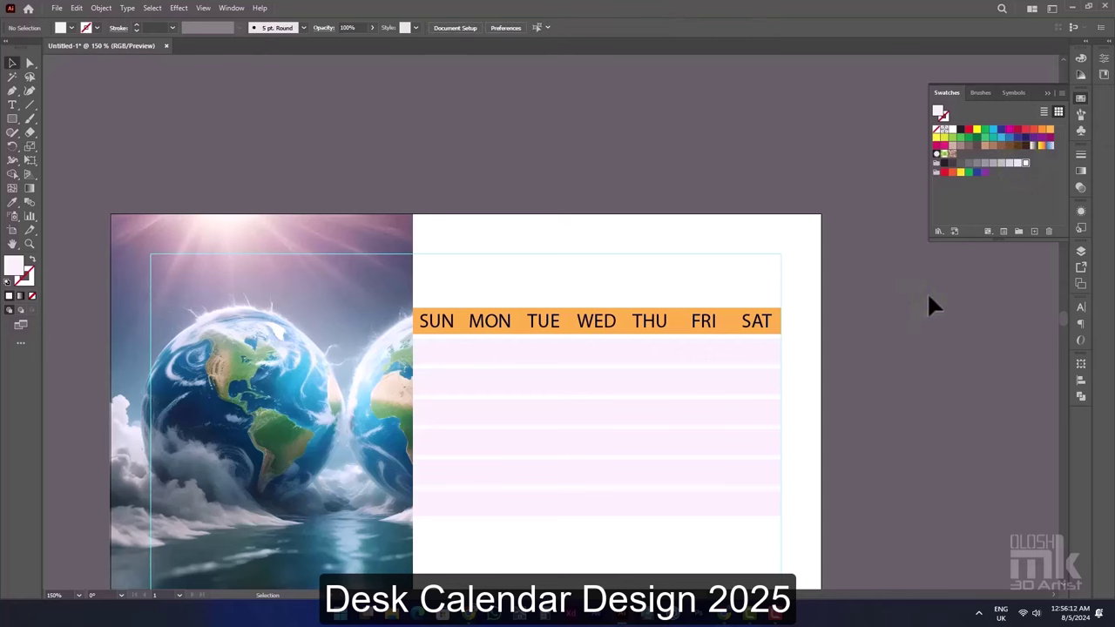
- Make the day names SUN through THU white
click(13, 105)
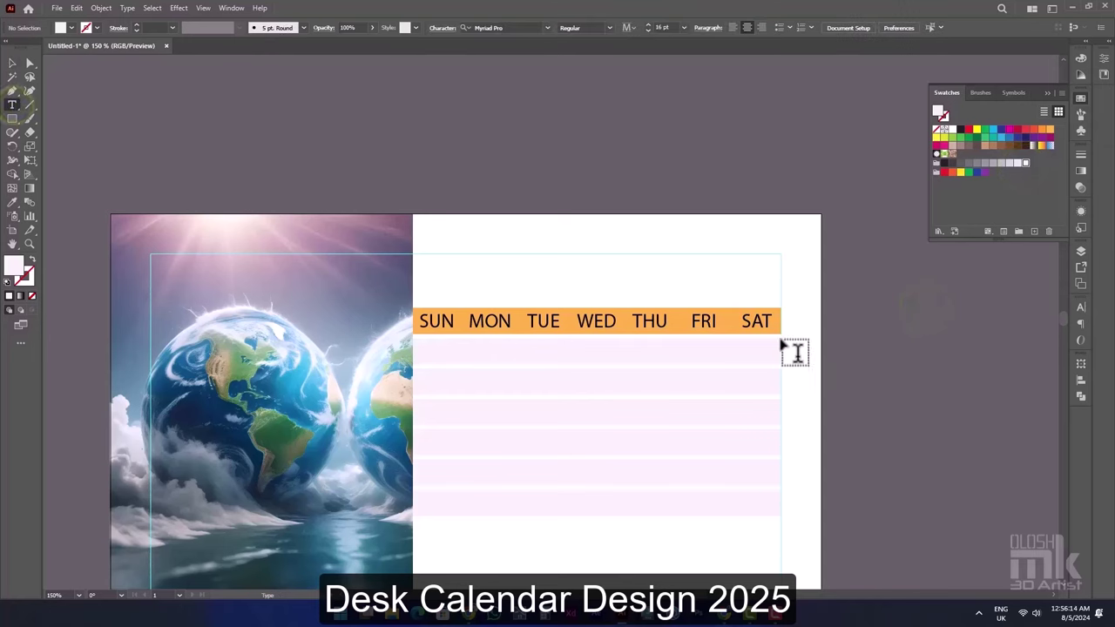
drag(730, 333, 413, 338)
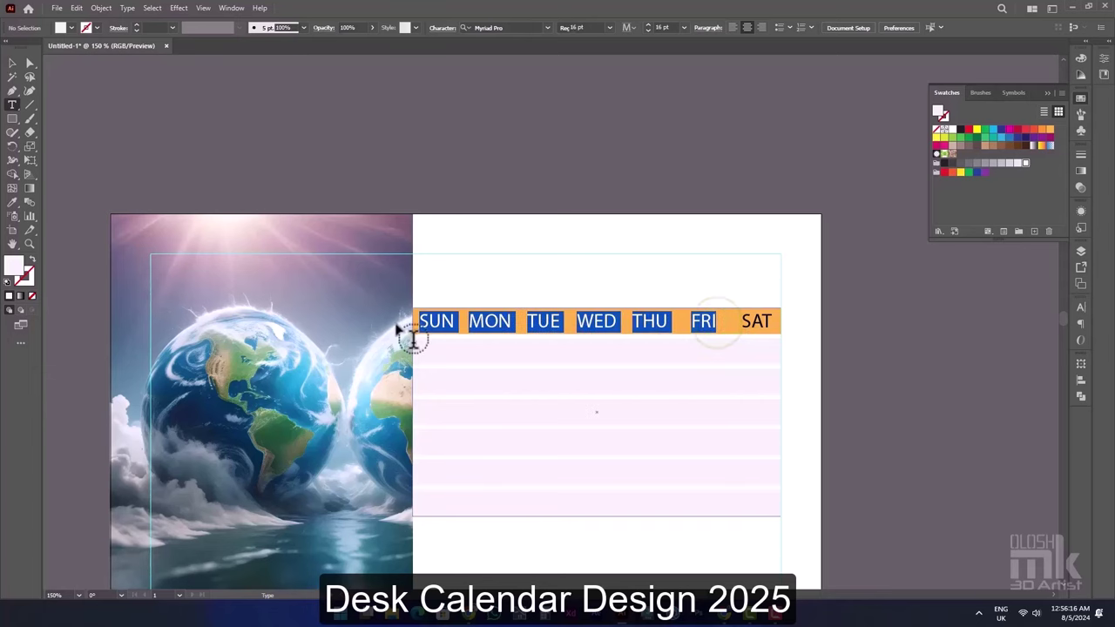
click(669, 332)
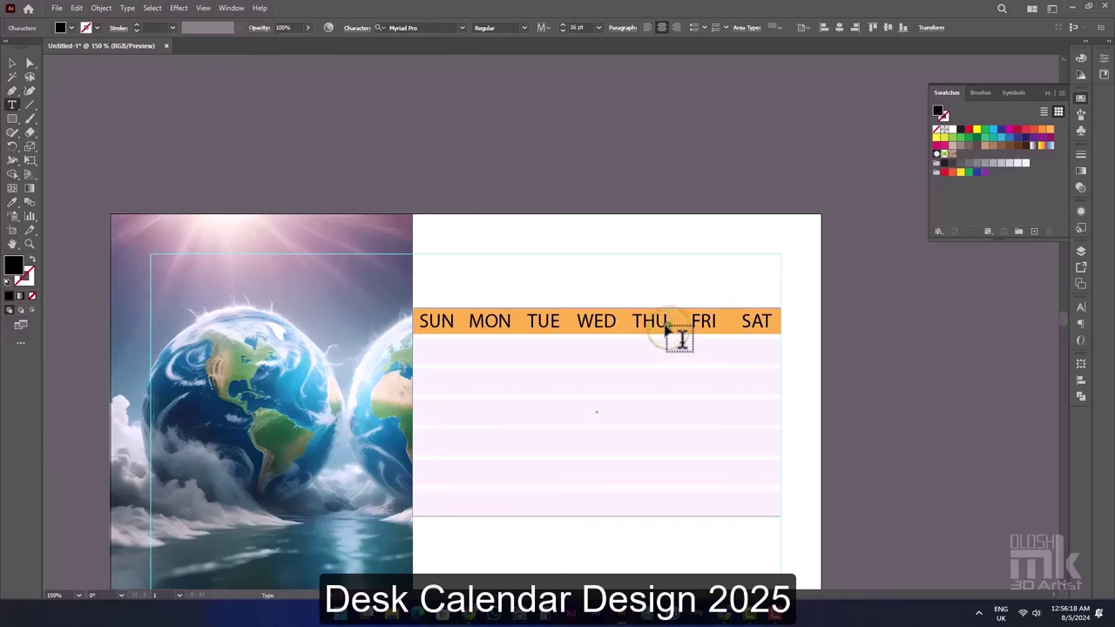
drag(671, 335, 379, 332)
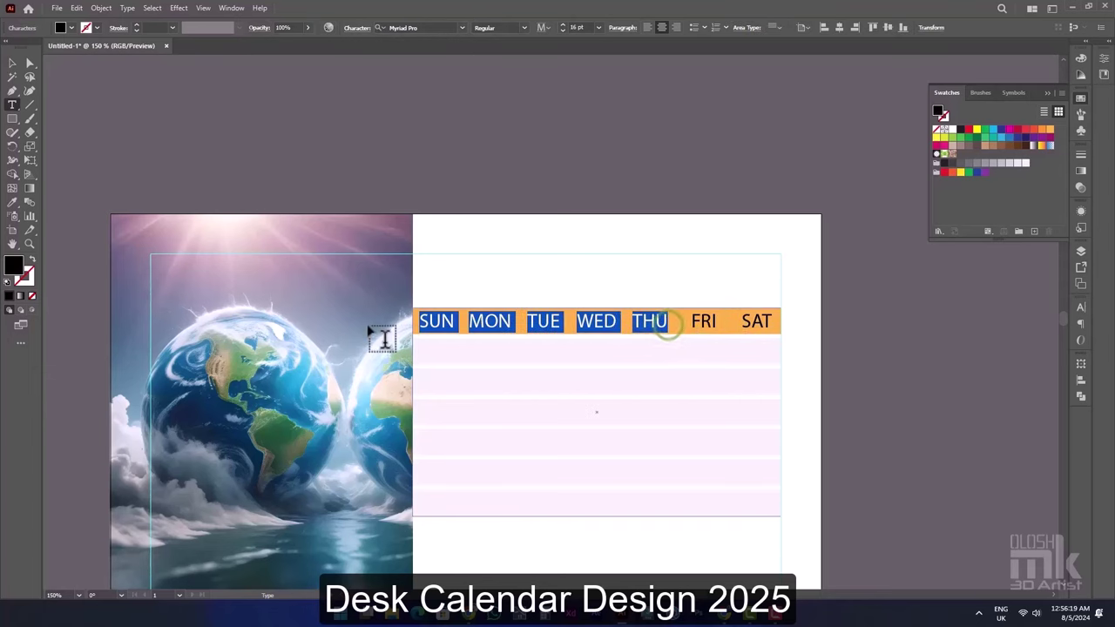
click(1025, 163)
drag(952, 129, 722, 297)
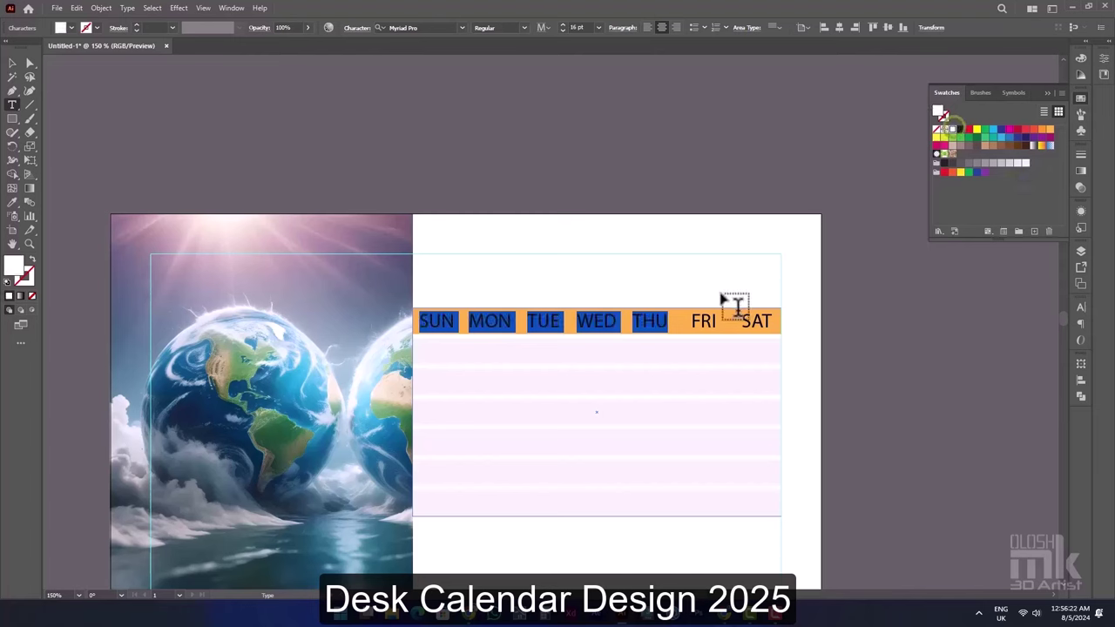
- Colour FRI and SAT brown
double_click(702, 323)
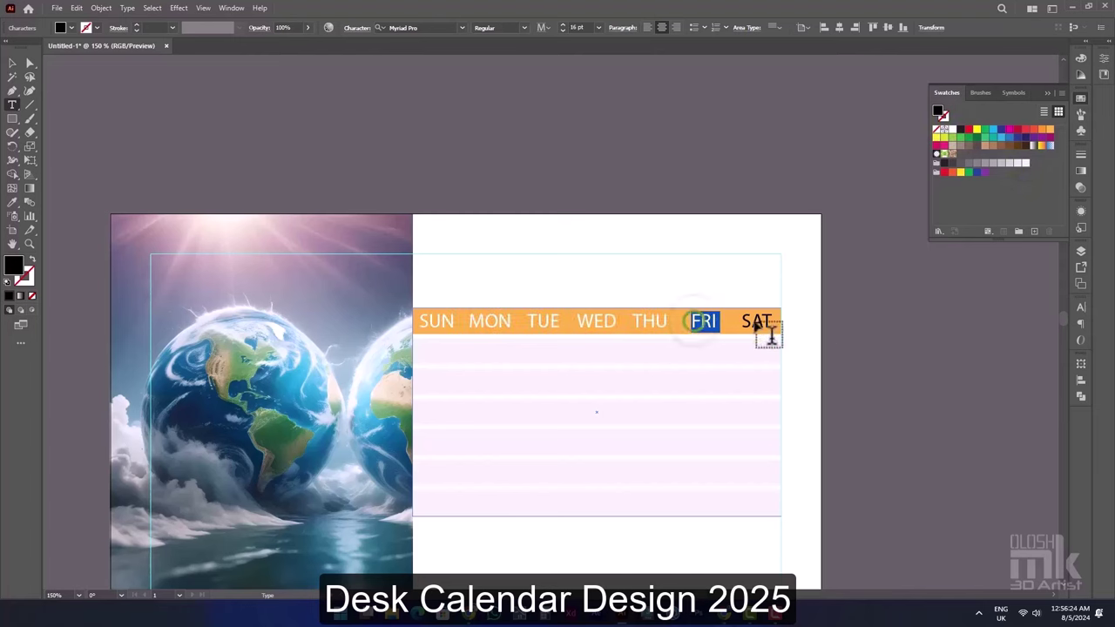
double_click(757, 322)
click(1018, 145)
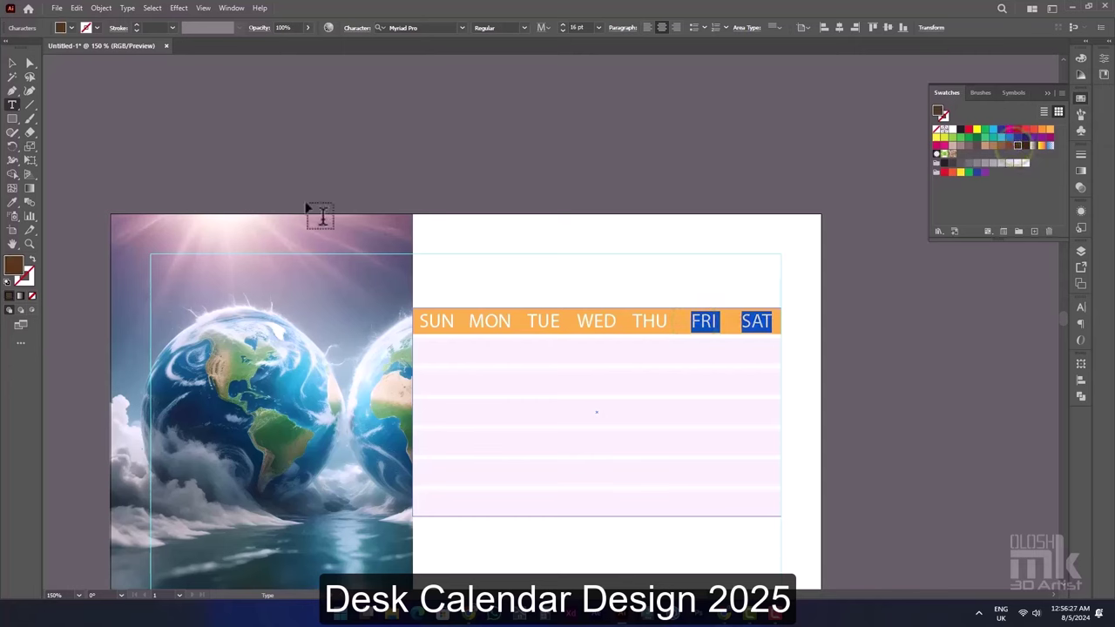
click(534, 329)
key(ctrl+a)
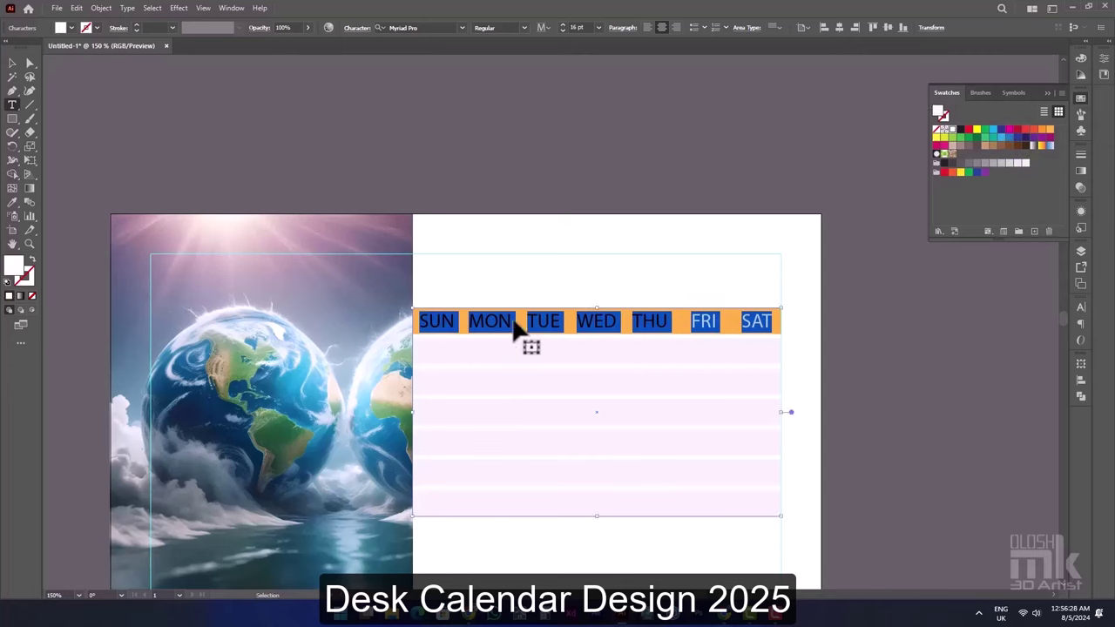
- Apply the Bahnschrift font to the day names
click(462, 27)
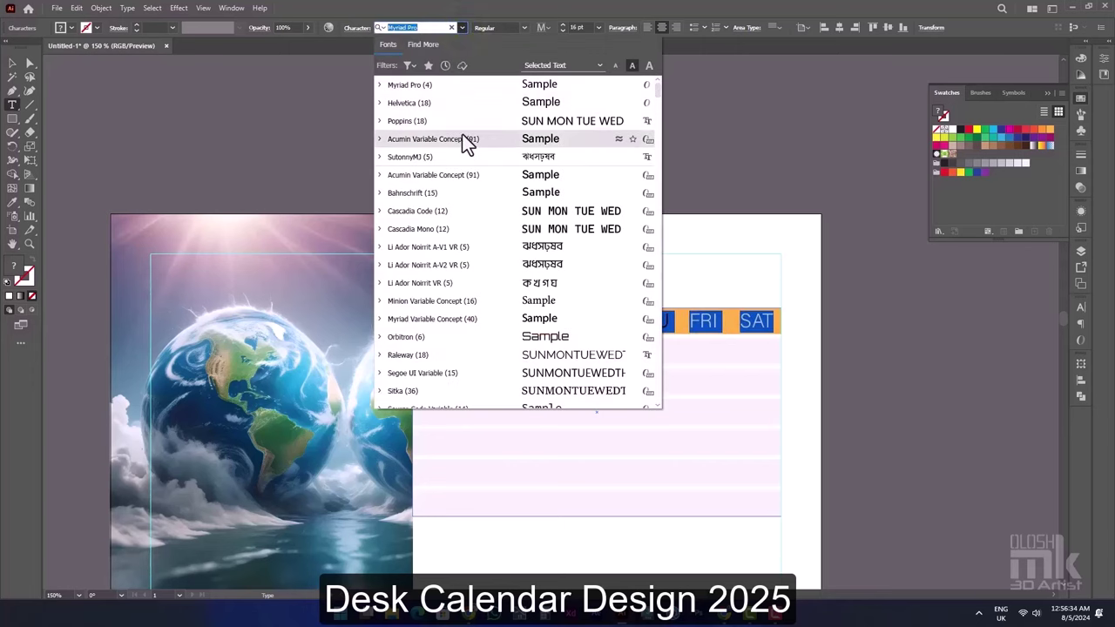
click(476, 193)
click(593, 322)
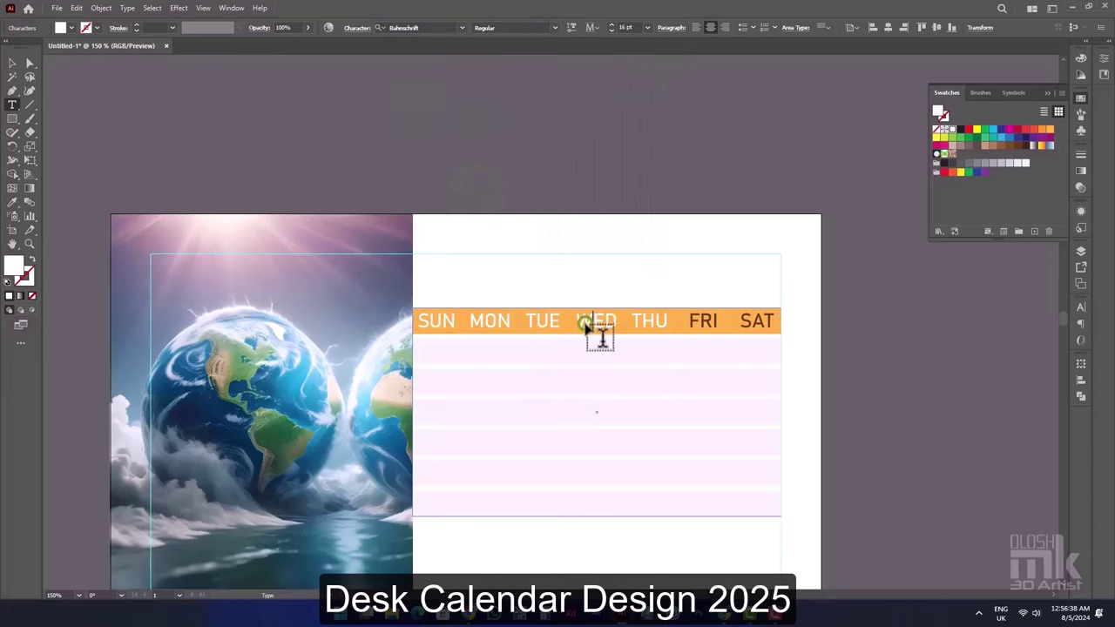
- Change the day names' font to Helvetica CE Narrow
click(770, 321)
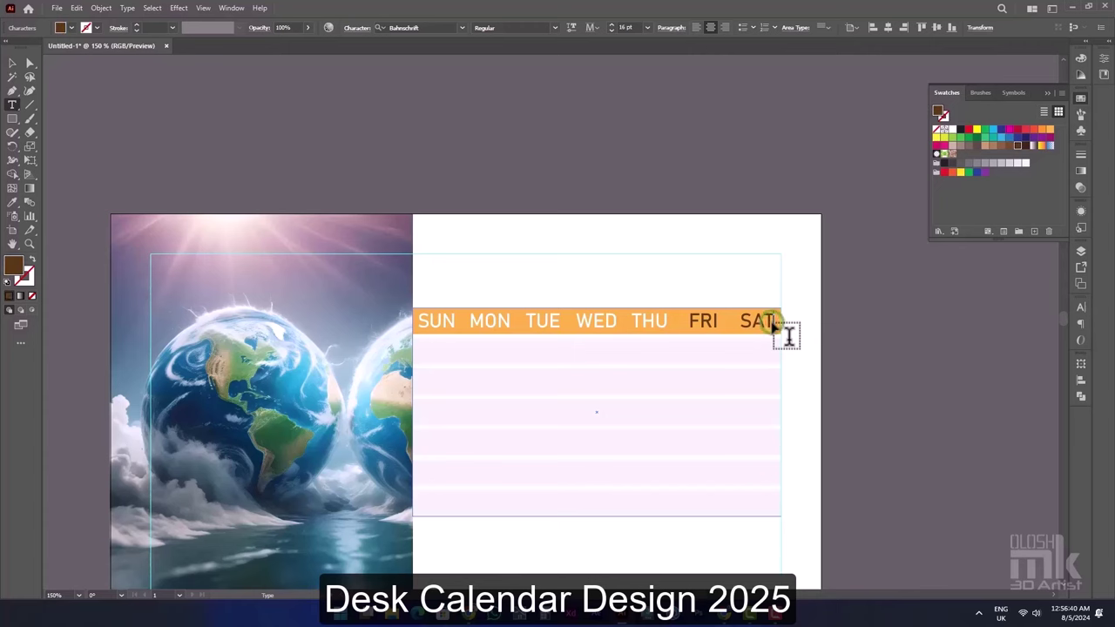
drag(770, 322, 410, 319)
click(429, 26)
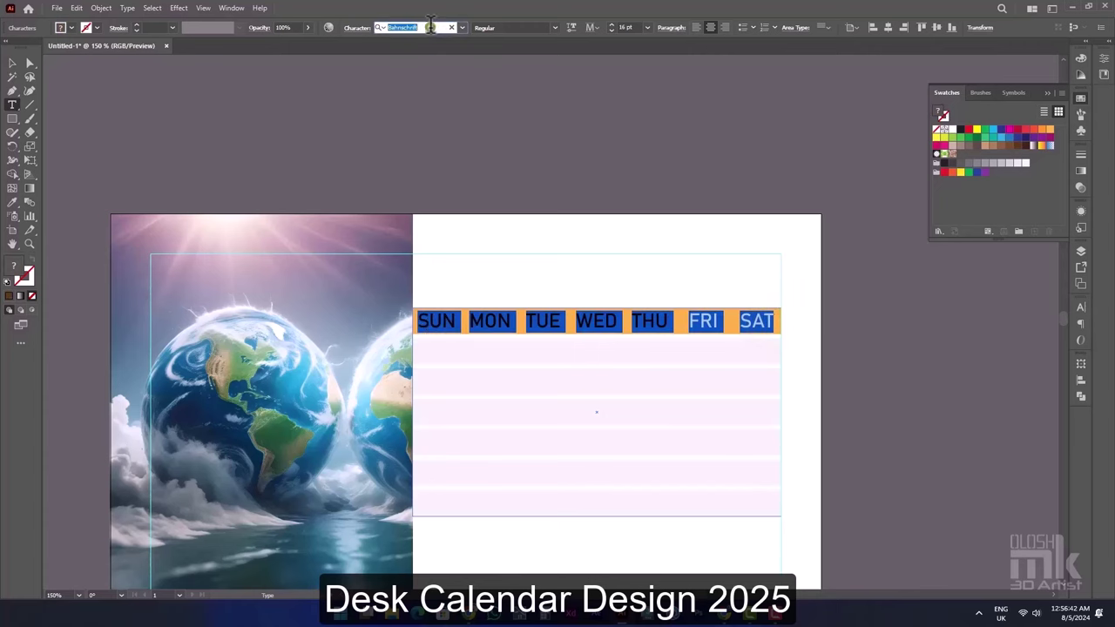
text(Hel)
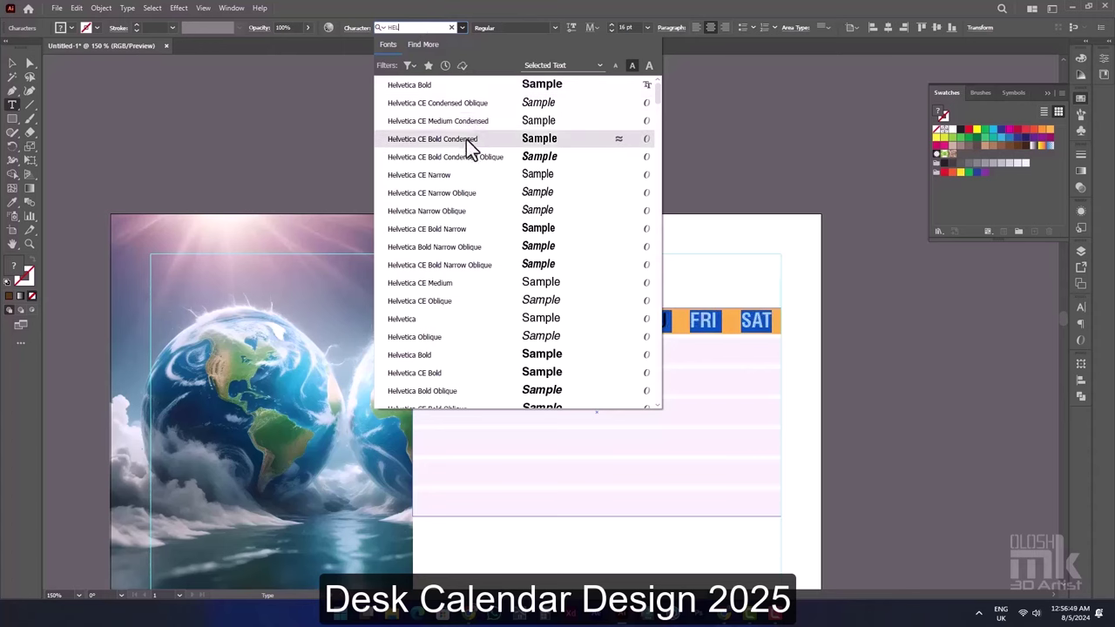
click(473, 172)
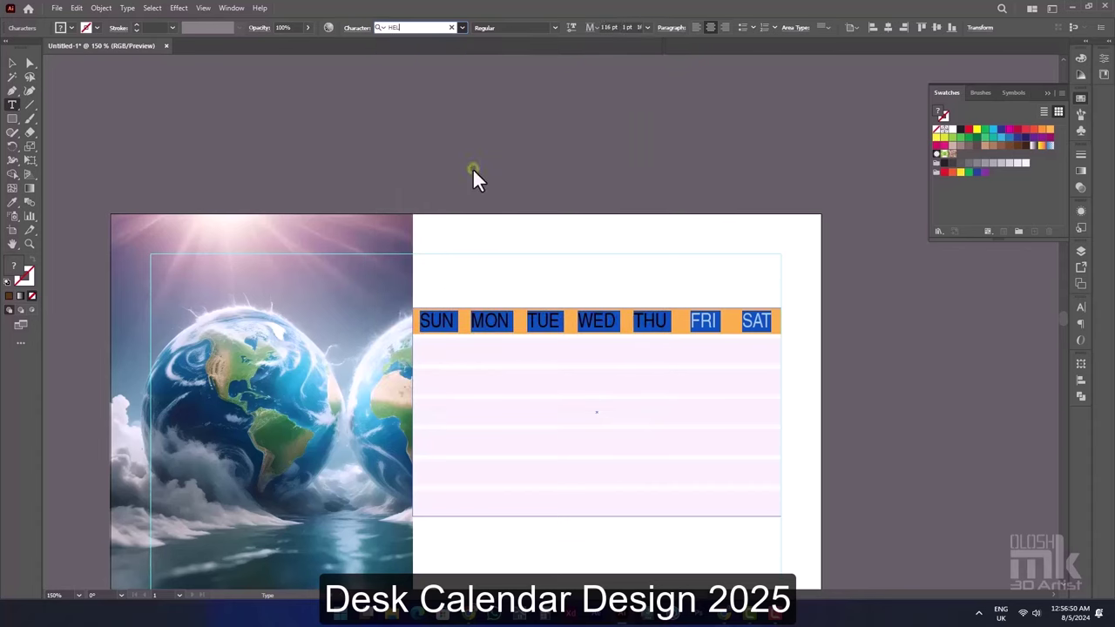
click(780, 331)
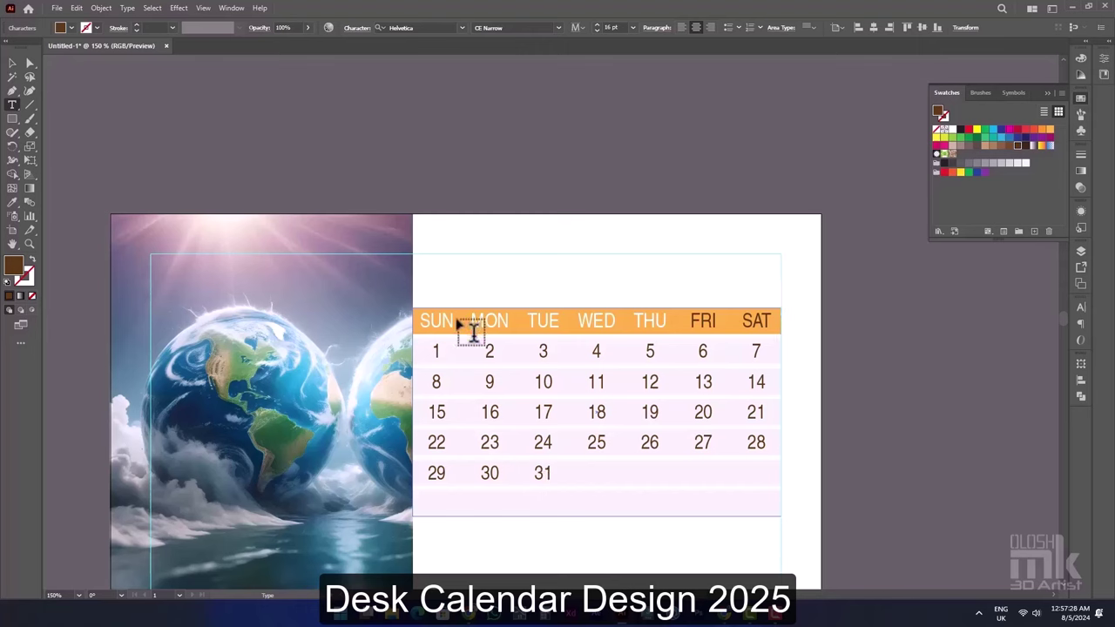
- Colour dates 1–31 grey and tab them two columns right so 1 falls under WED
drag(434, 350, 639, 504)
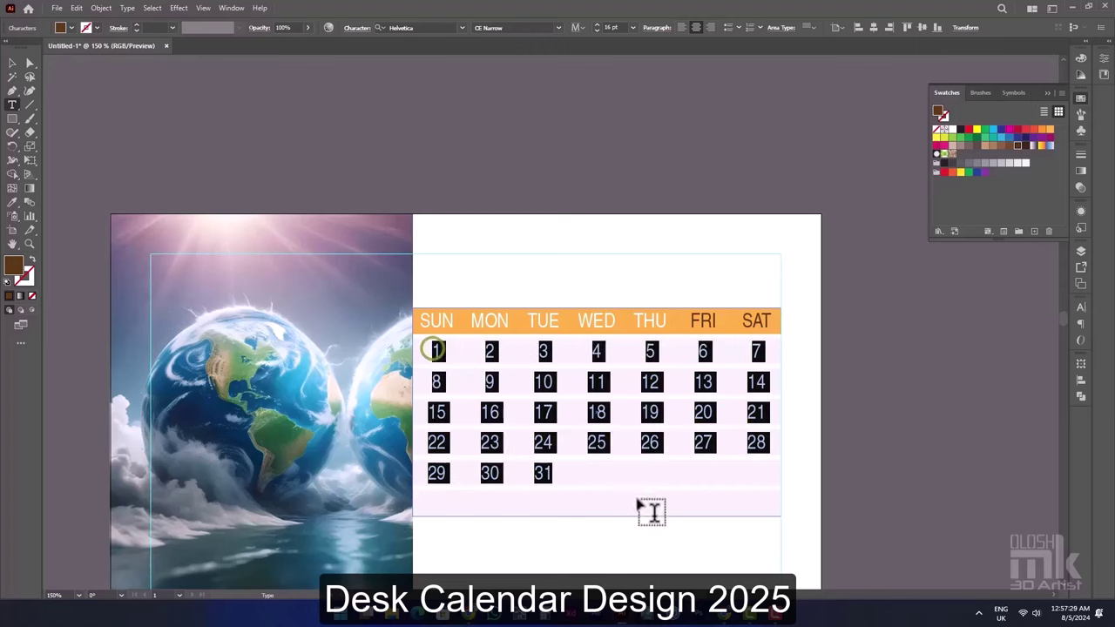
click(977, 163)
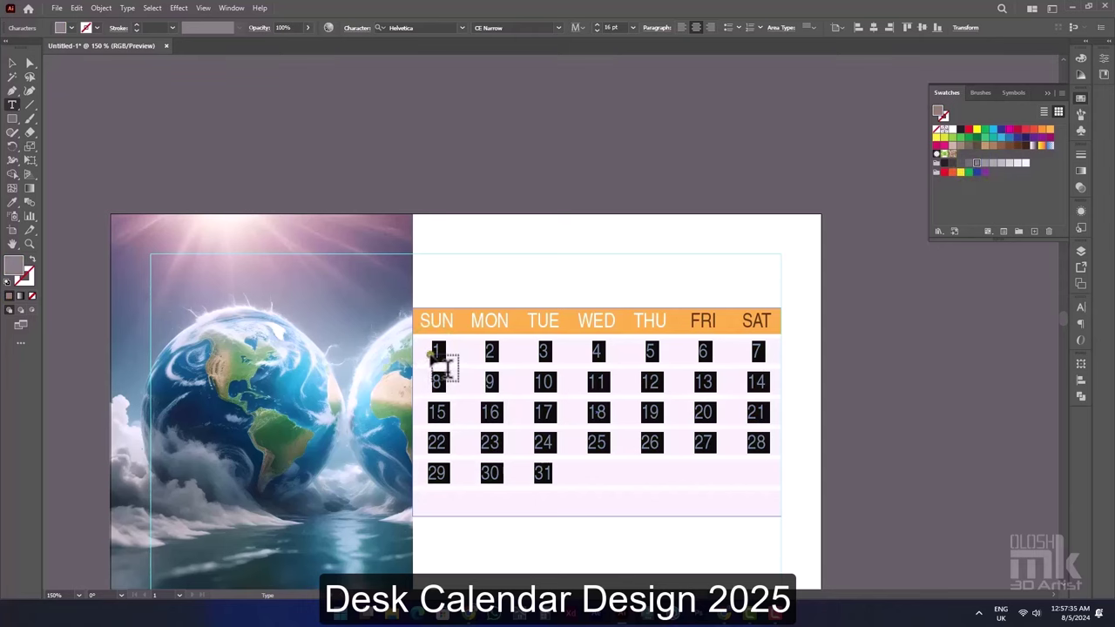
click(432, 359)
key(Tab)
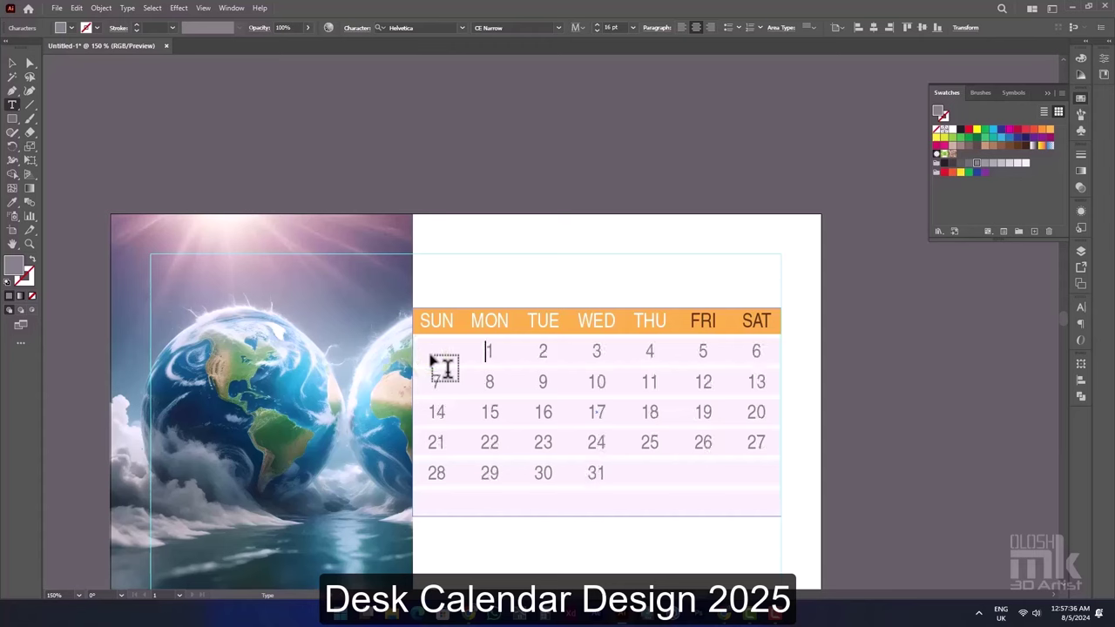
key(Tab)
key(Tab)
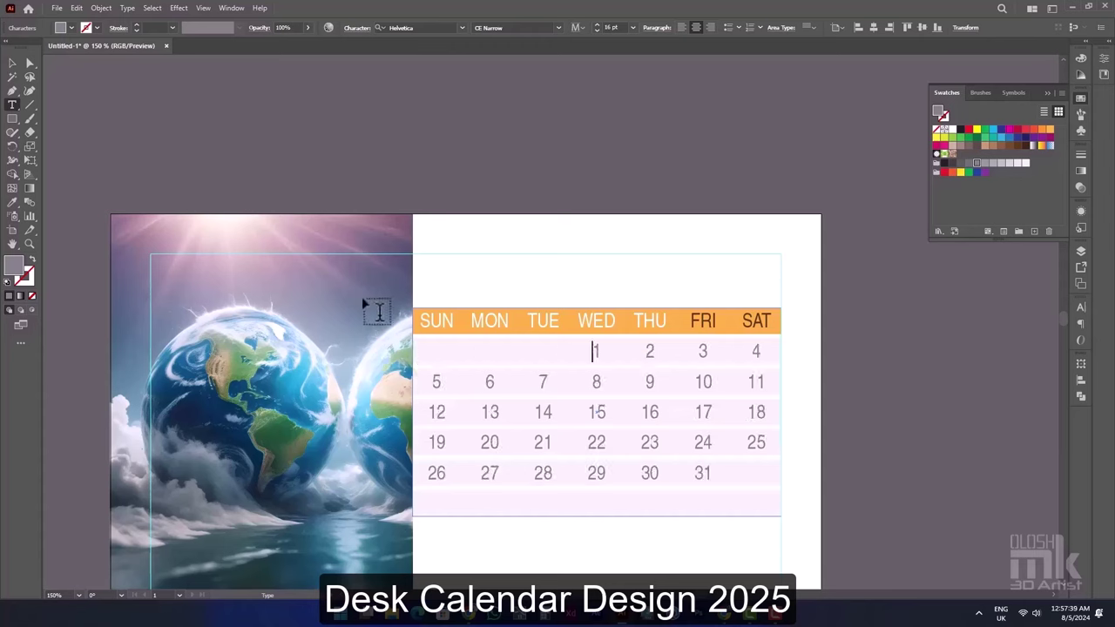
click(12, 63)
- Move the whole calendar table down a little
click(577, 213)
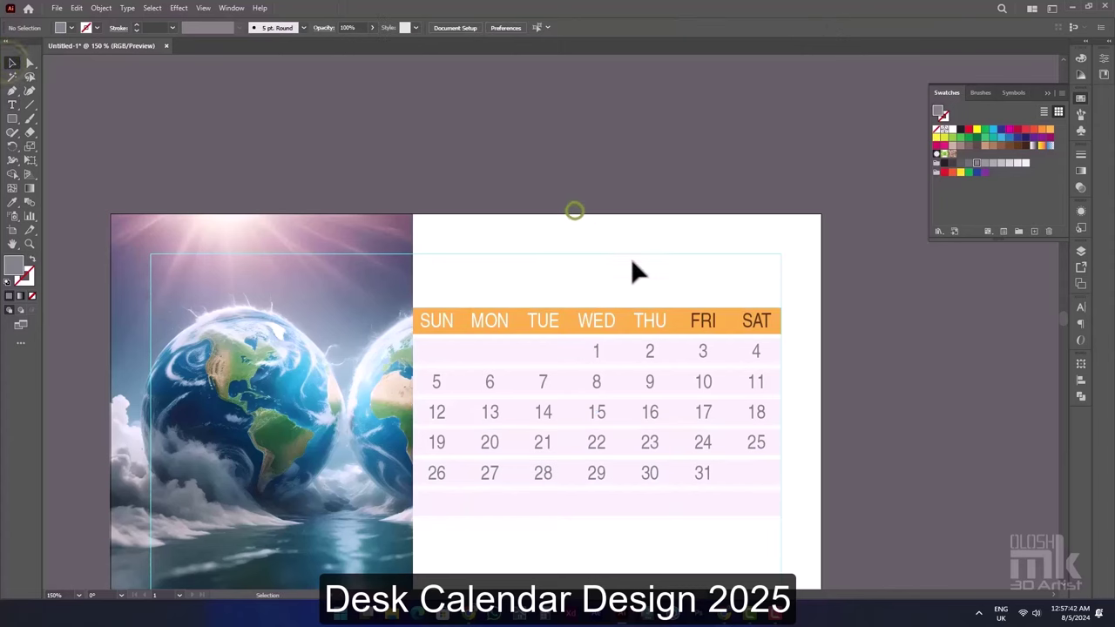
key(ctrl+minus)
key(ctrl+minus)
drag(671, 384, 681, 392)
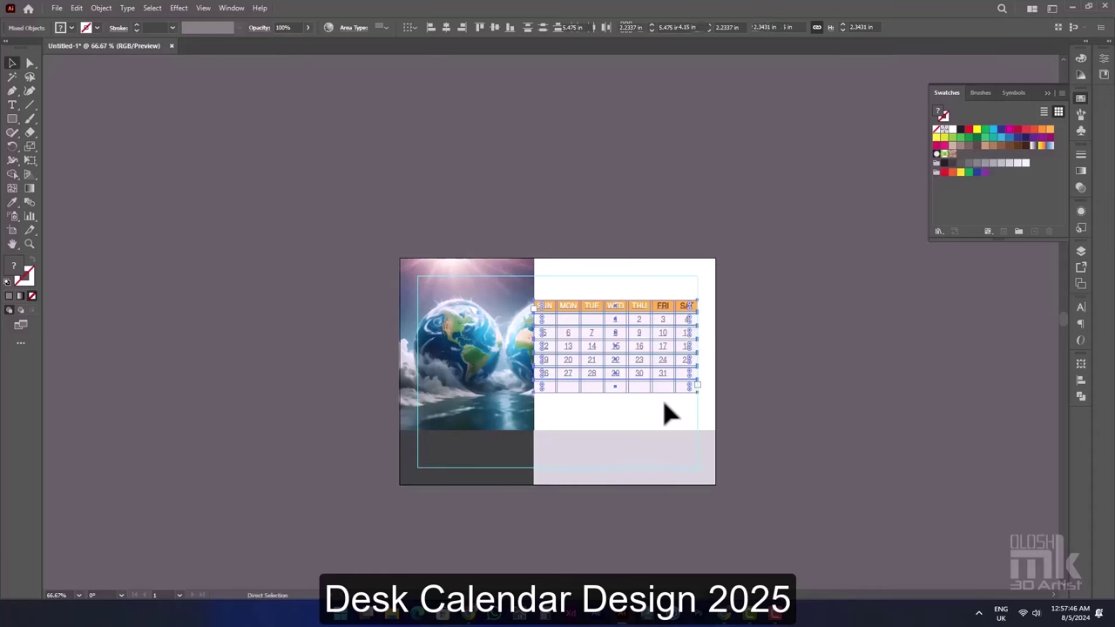
key(ctrl+plus)
key(ctrl+plus)
key(ctrl+plus)
key(ctrl+plus)
key(ctrl+plus)
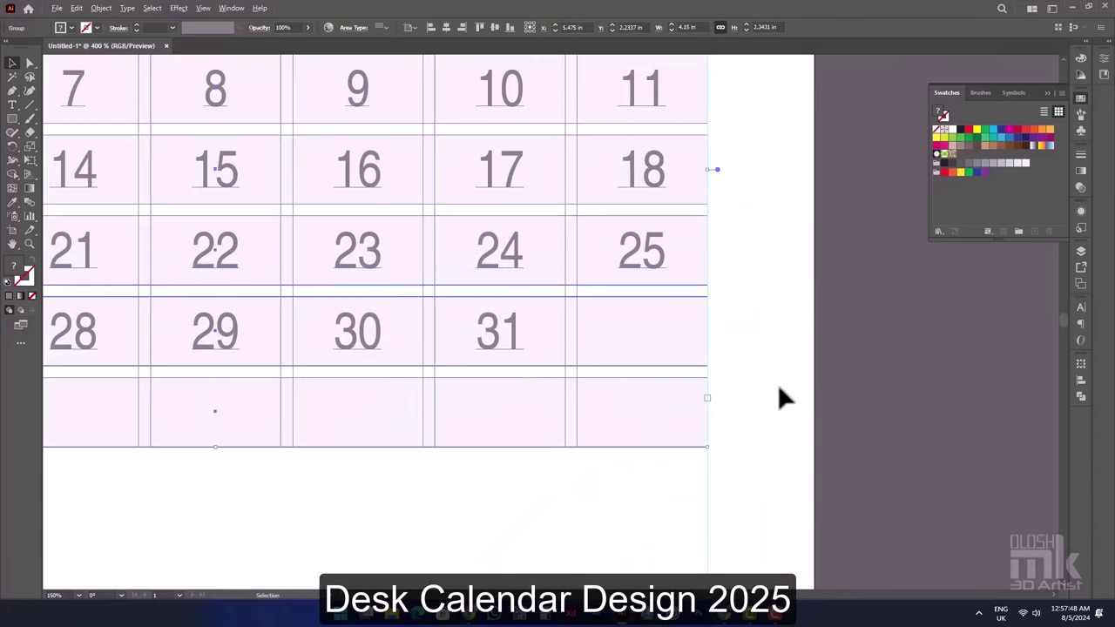
key(ctrl+minus)
key(ctrl+minus)
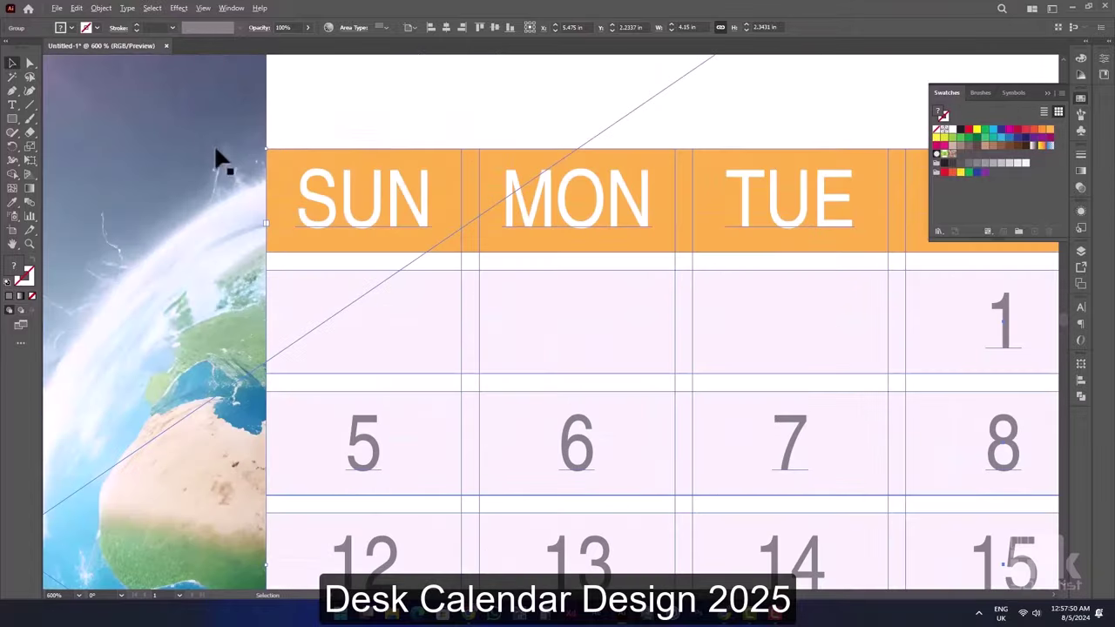
key(ctrl+minus)
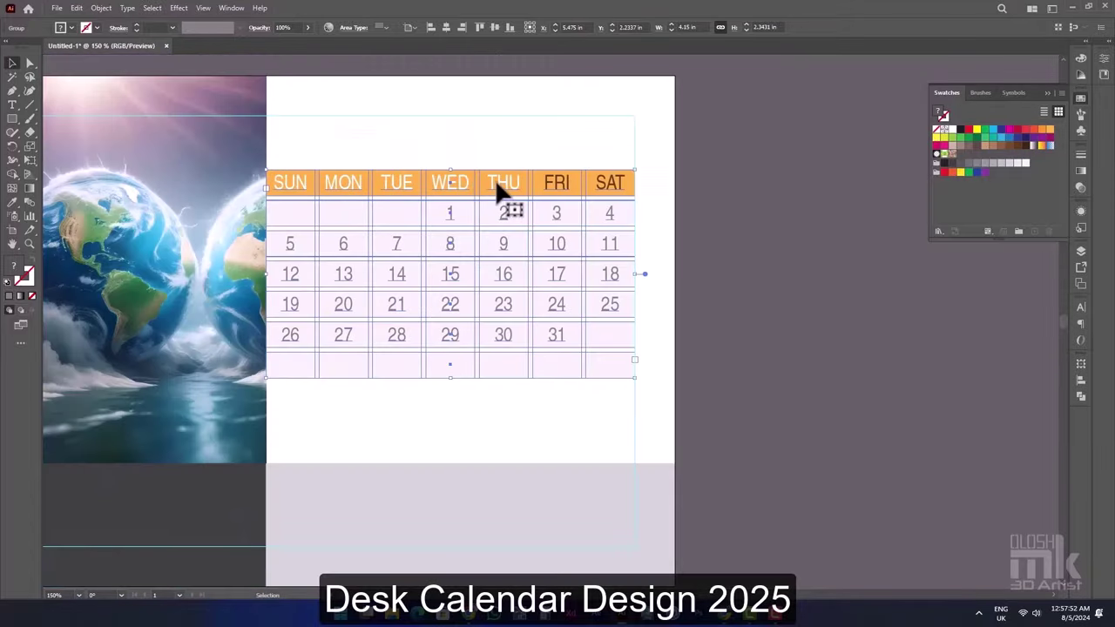
drag(496, 183, 491, 229)
- Add a 2025 text heading, enlarge it and place it above the day header
click(12, 103)
click(492, 177)
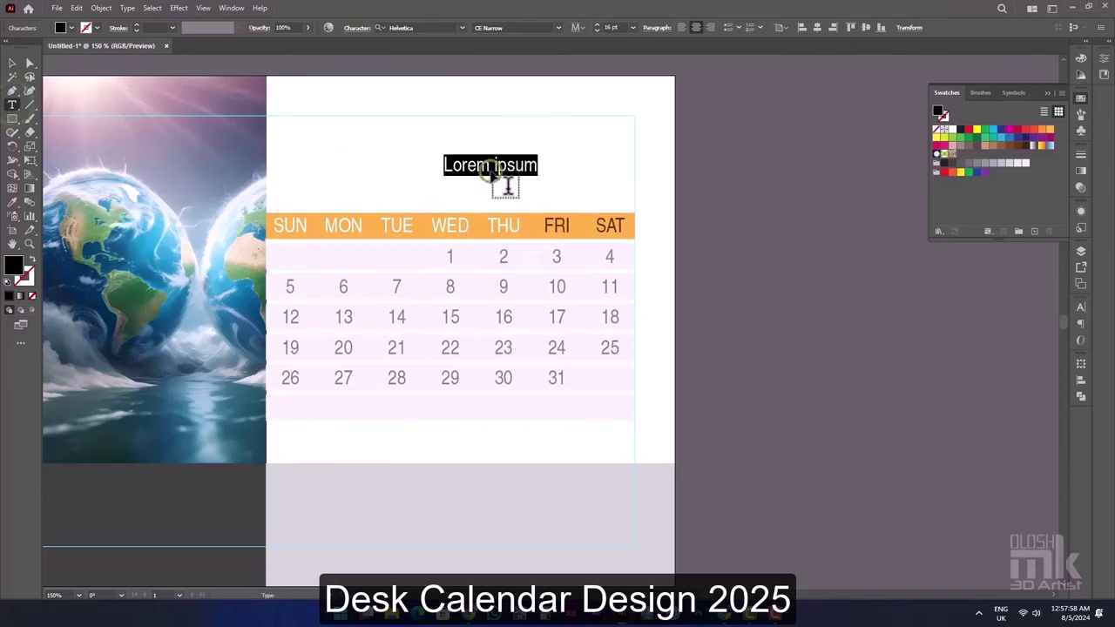
text(2025)
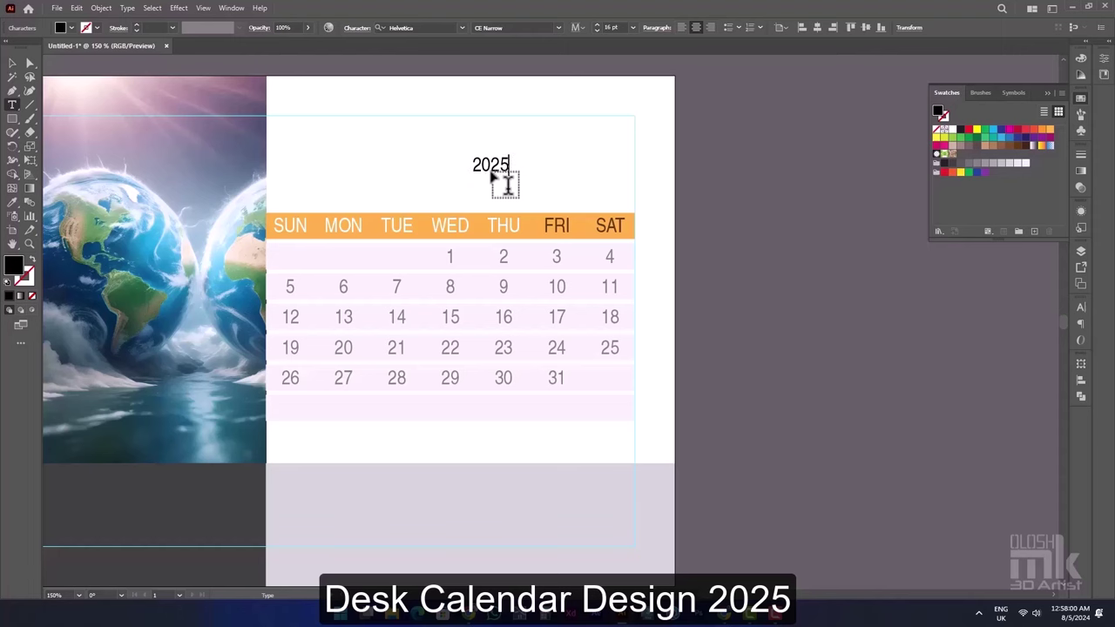
click(12, 62)
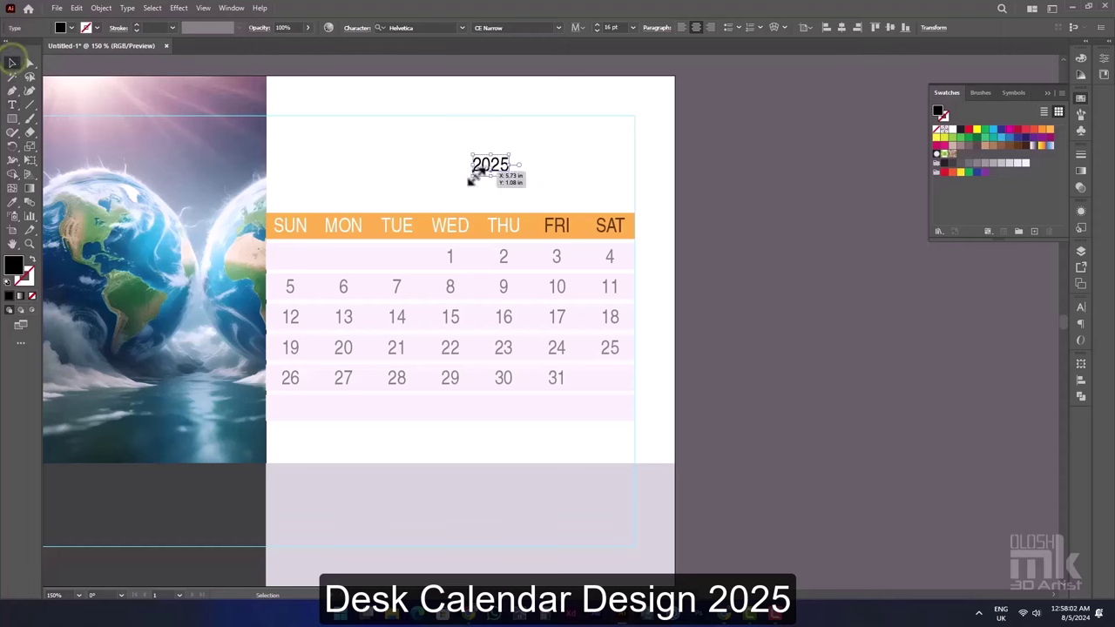
drag(508, 174, 637, 252)
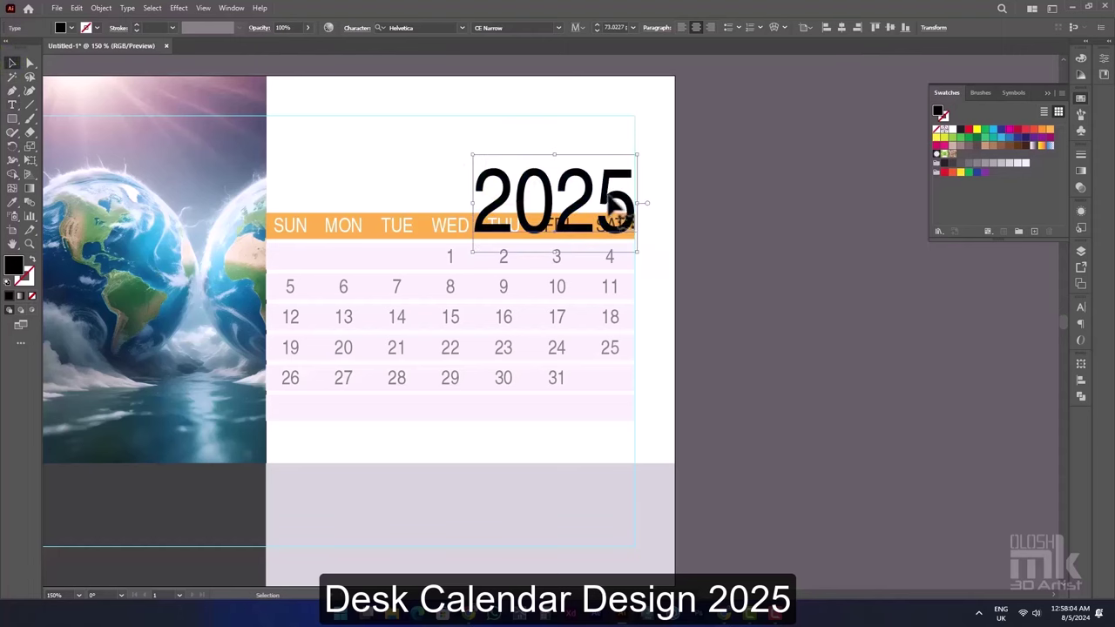
drag(615, 203, 615, 152)
- Set 2025 to Bold, refine its size and position, and fill it orange
click(559, 28)
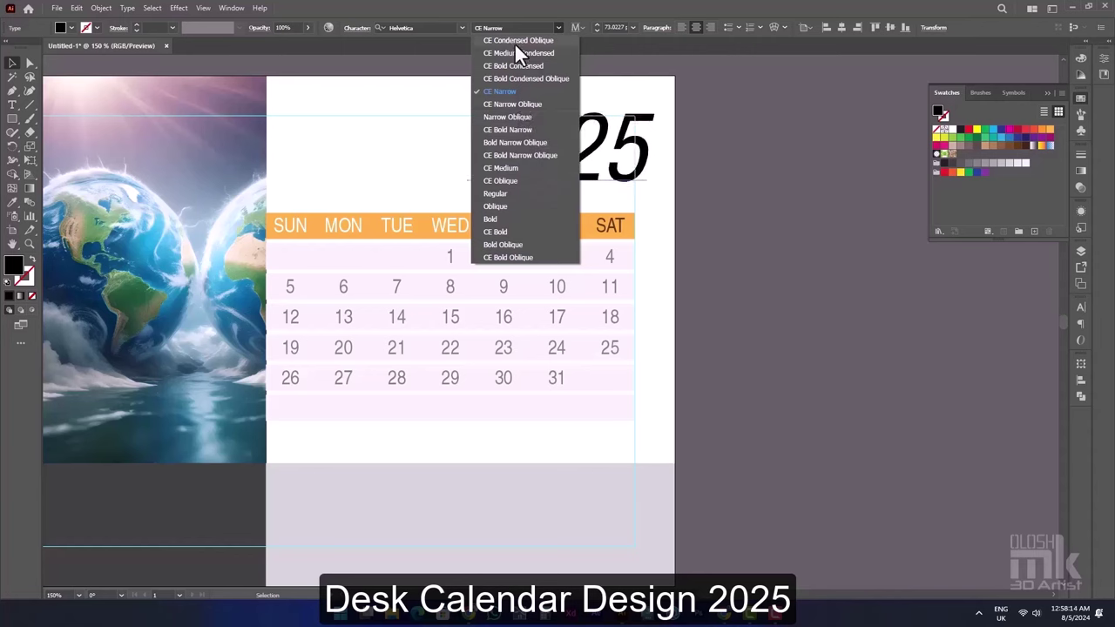
click(502, 218)
drag(571, 162, 552, 162)
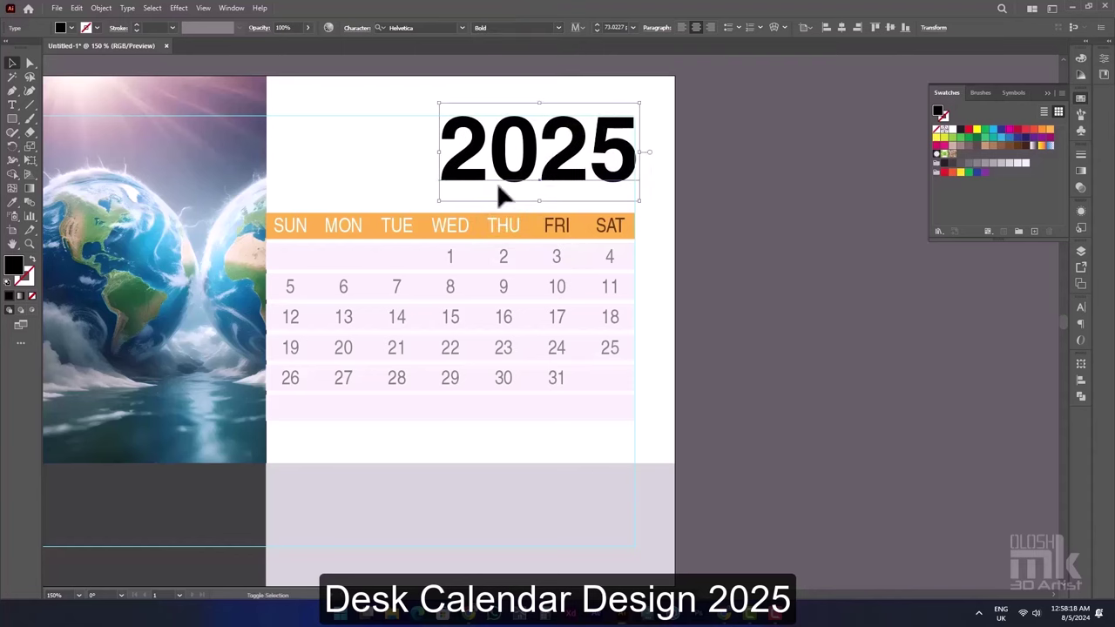
drag(440, 201, 471, 196)
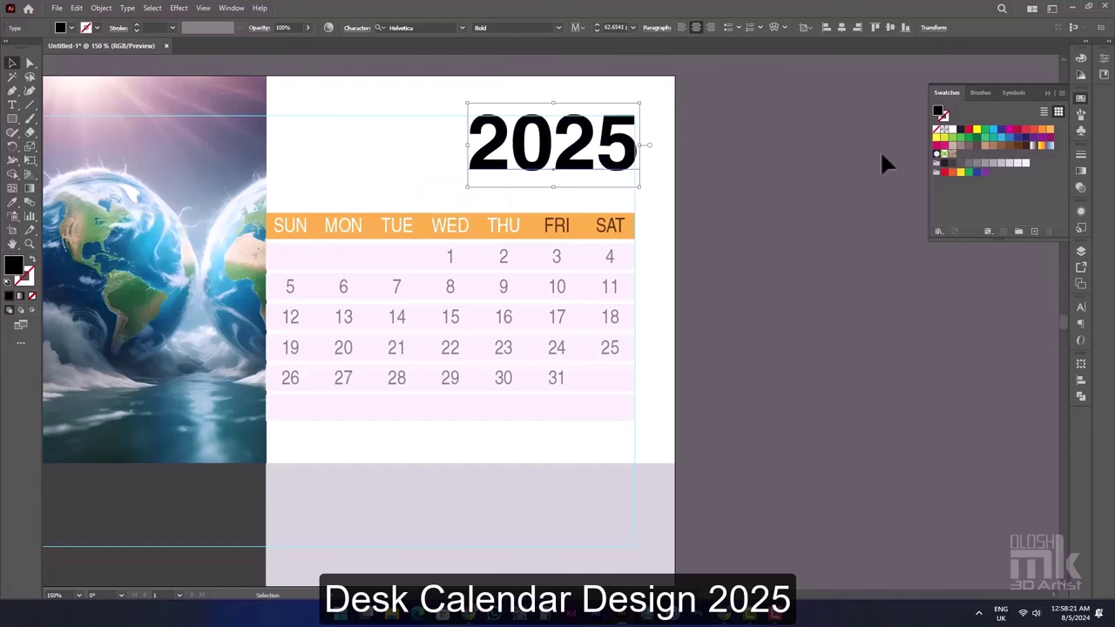
click(1049, 131)
- Fine-tune the height of the 2025 heading
click(774, 166)
alt+scroll(506, 131, up, 2)
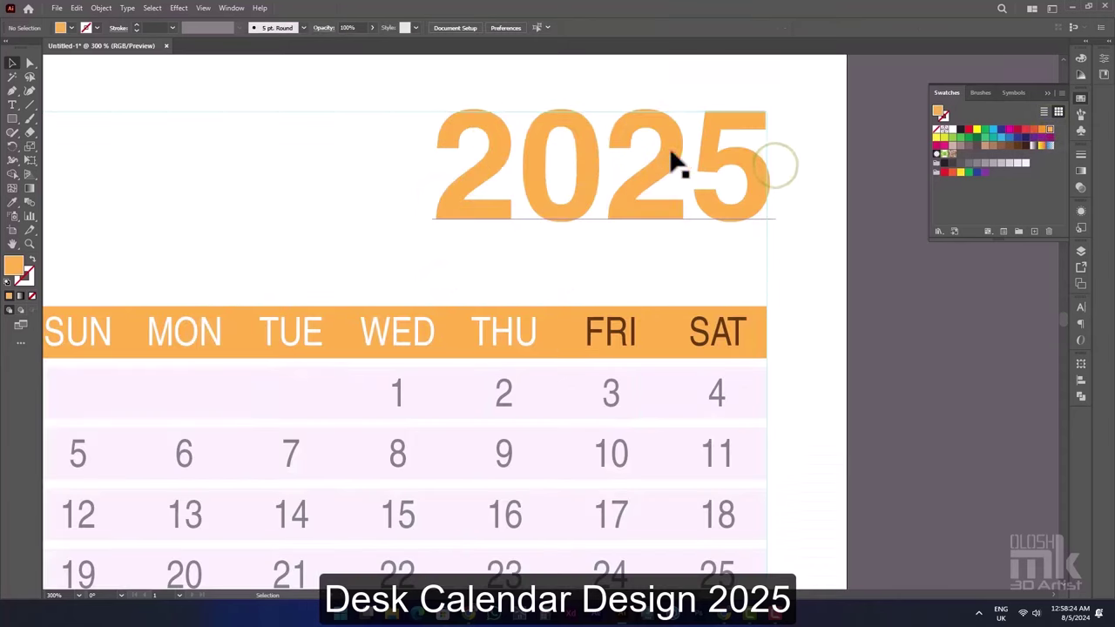
click(675, 161)
alt+scroll(613, 165, up, 2)
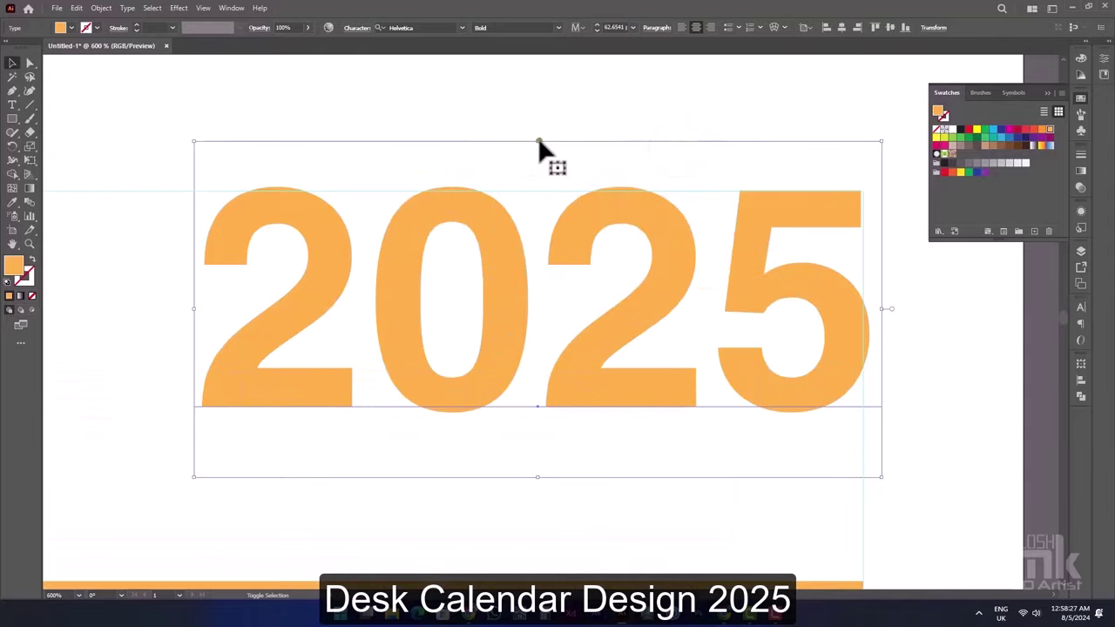
drag(537, 138, 541, 142)
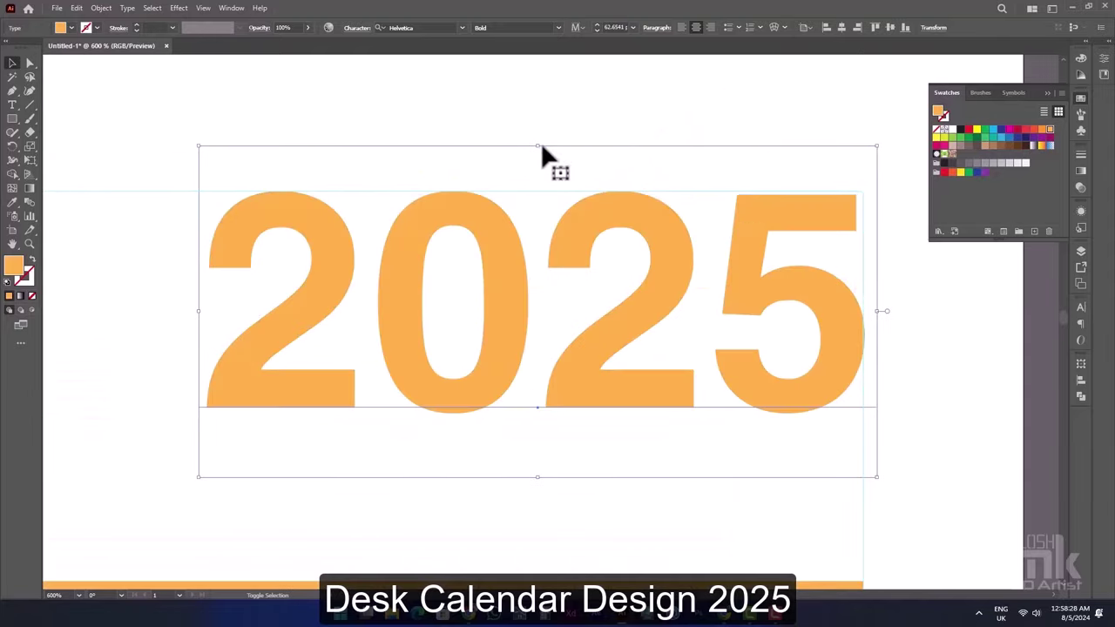
click(817, 205)
alt+scroll(607, 218, down, 2)
- Add a new text line reading "01 JAN" below the 2025 heading
alt+scroll(607, 219, down, 1)
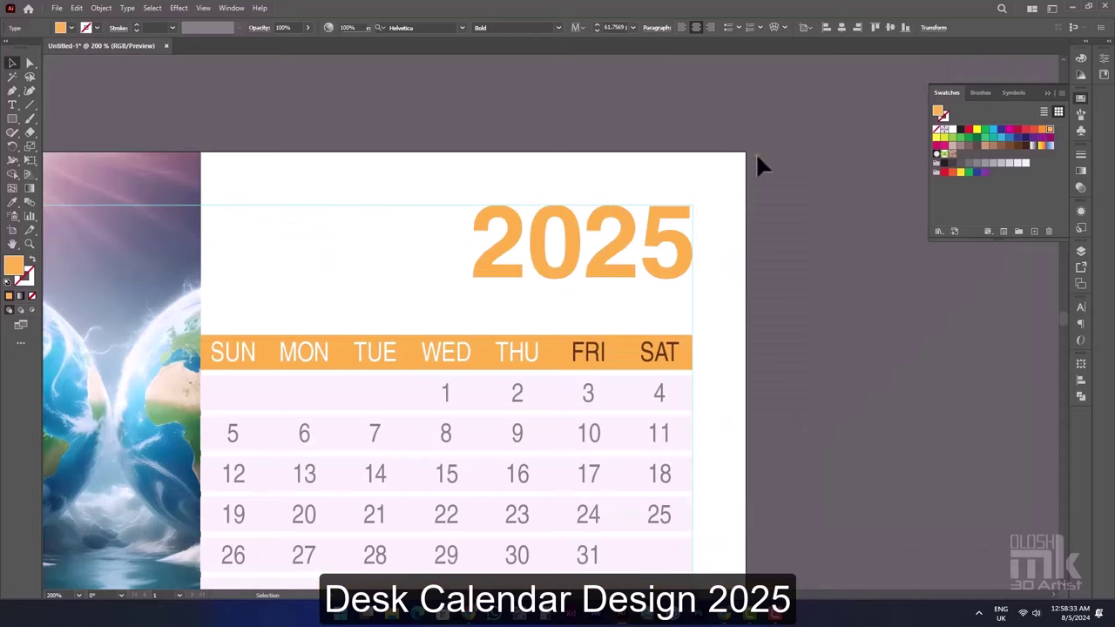
click(757, 158)
scroll(511, 217, down, 2)
click(12, 103)
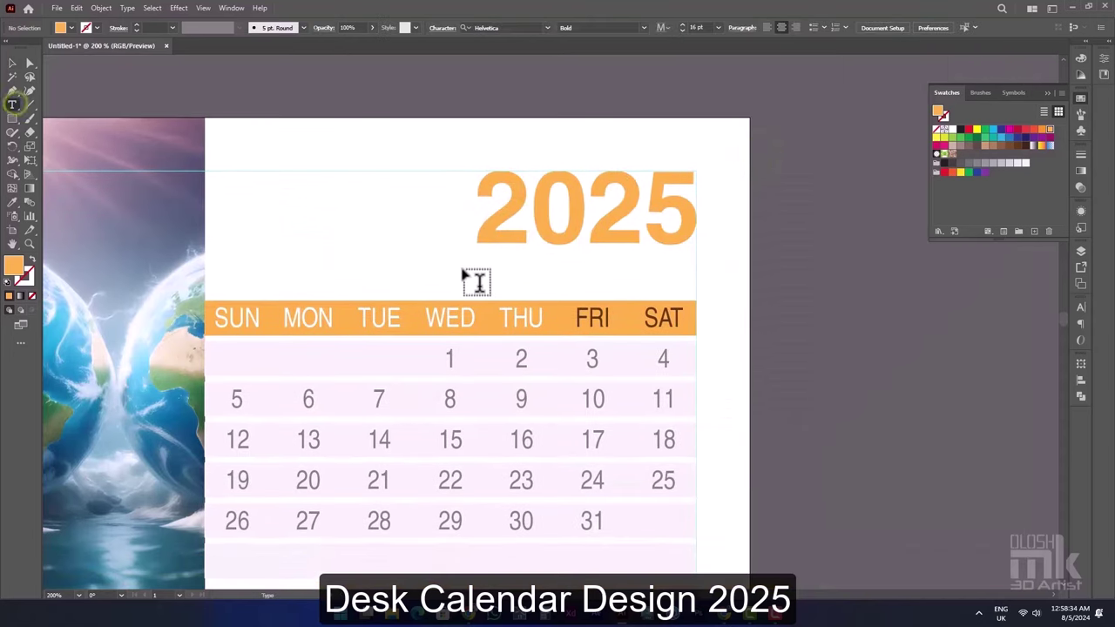
click(457, 274)
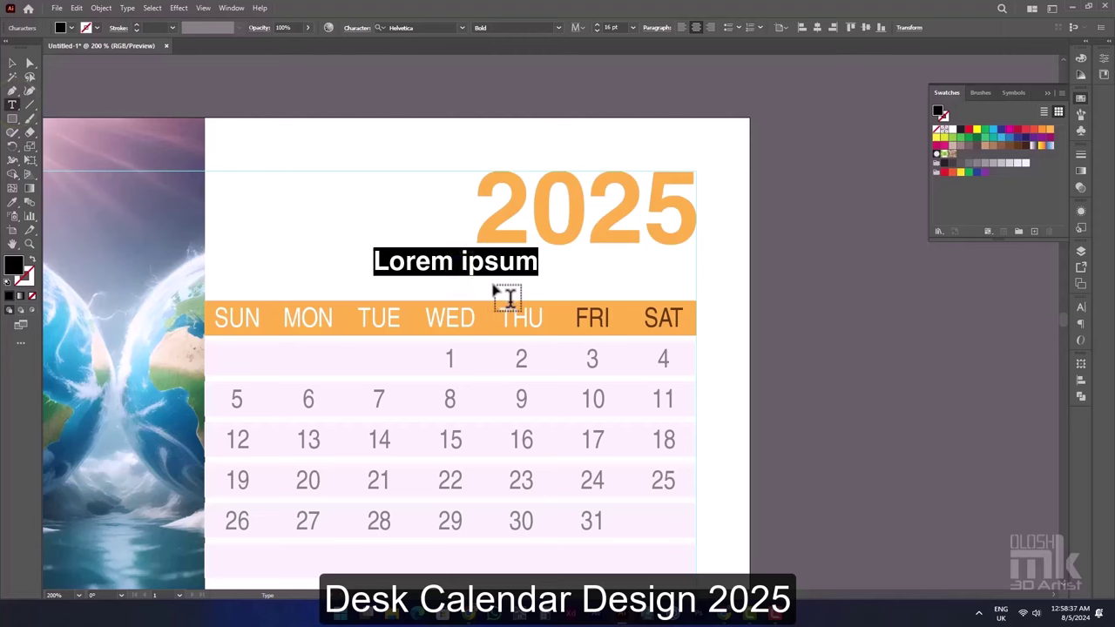
text(01)
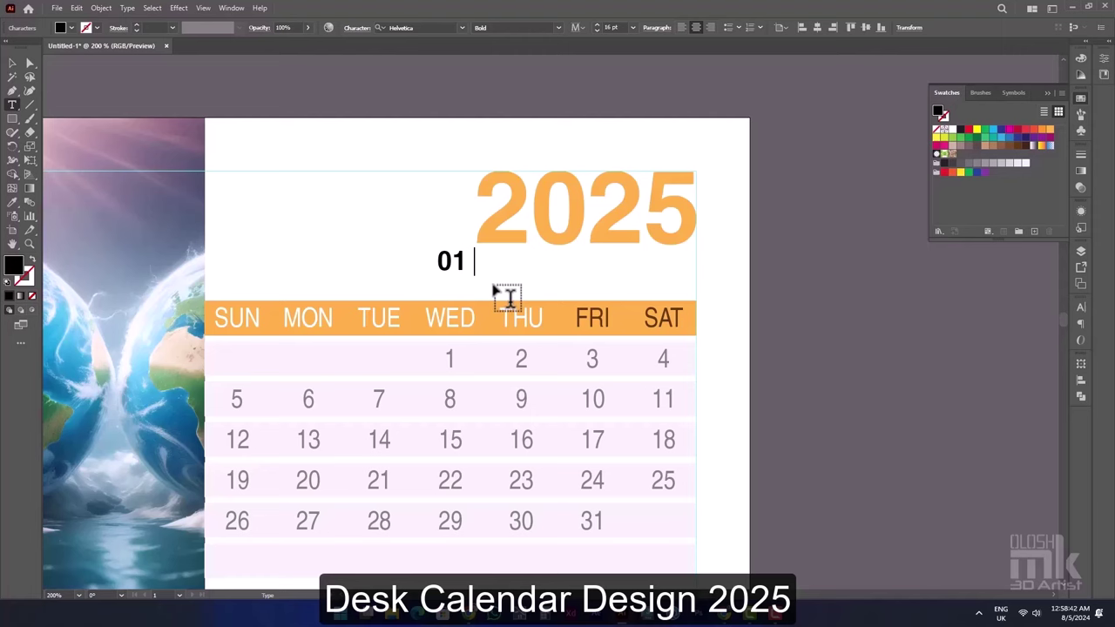
text(JAN)
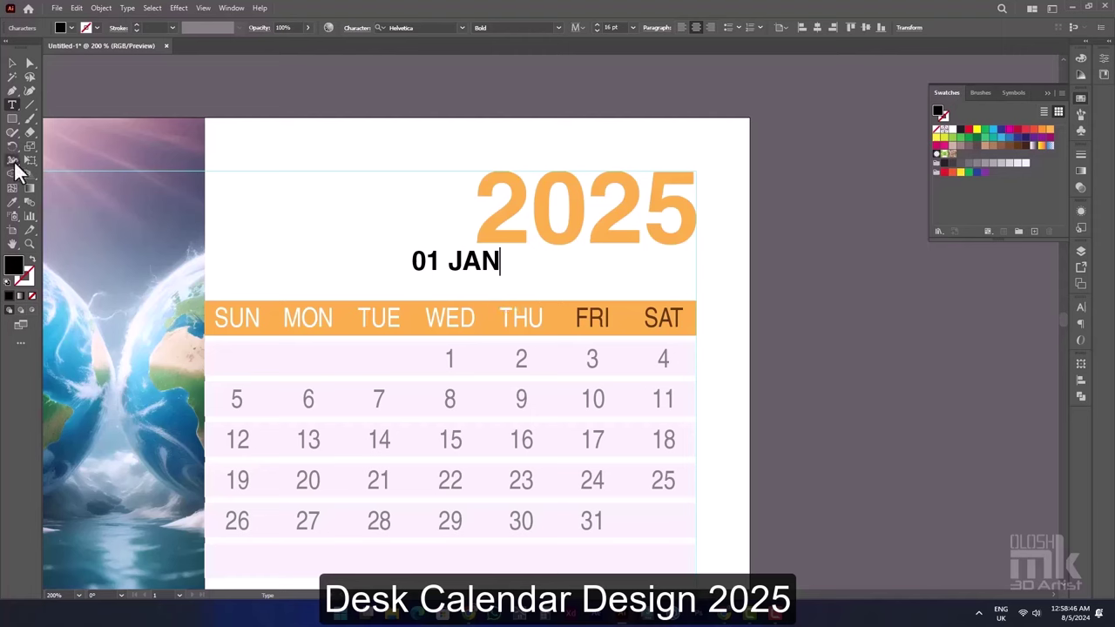
click(12, 65)
- Right-align 01 JAN beneath 2025 and colour it light grey
drag(480, 267, 679, 273)
scroll(679, 273, up, 4)
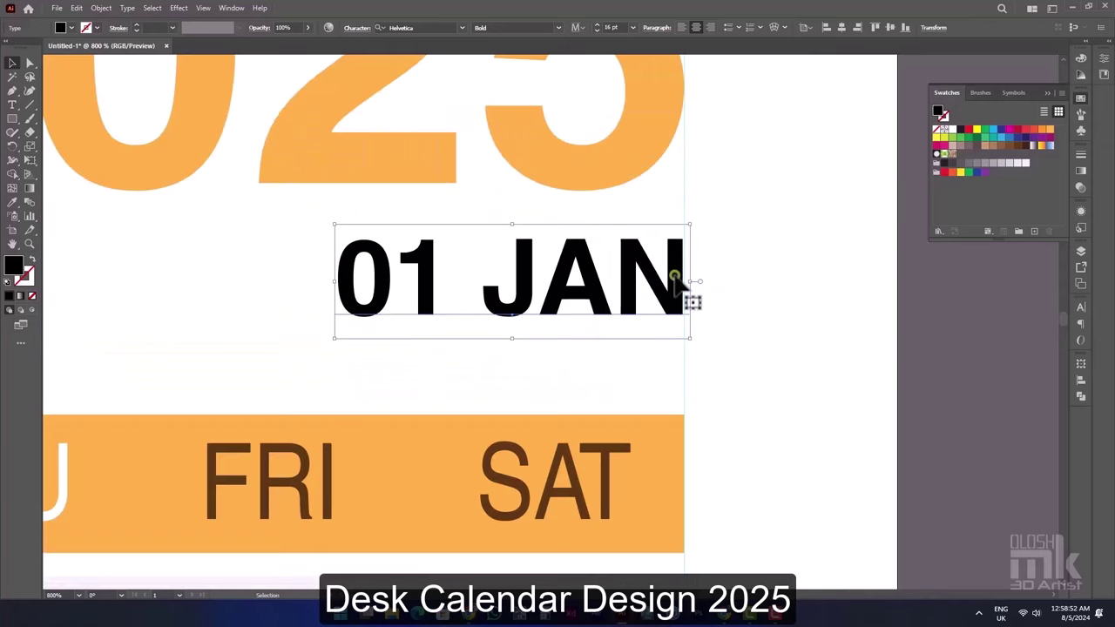
drag(677, 274, 677, 274)
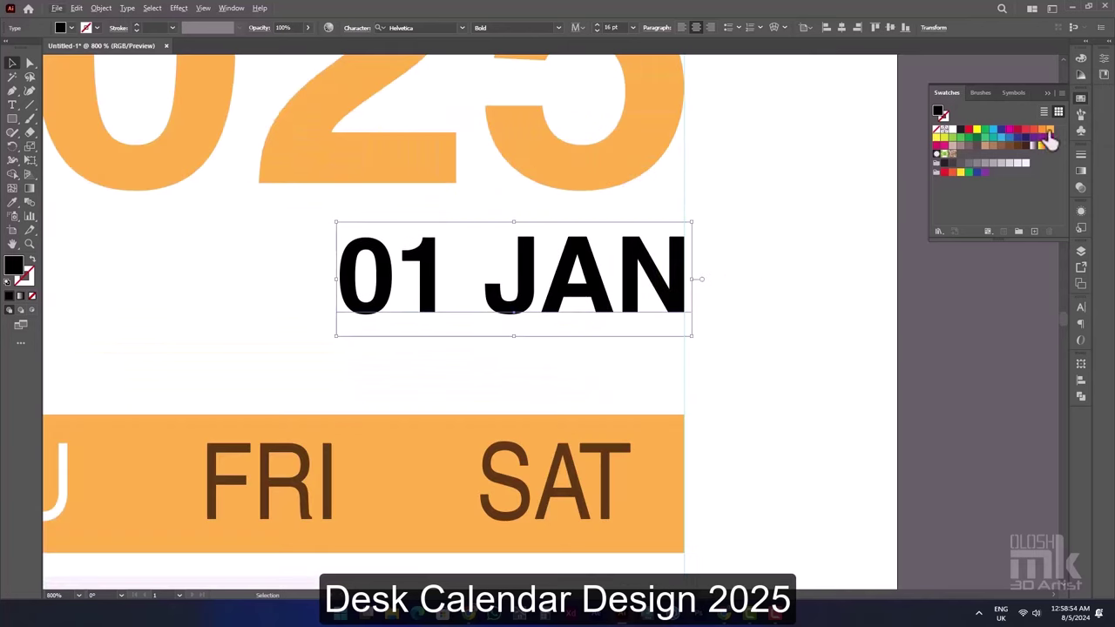
click(987, 165)
click(1011, 167)
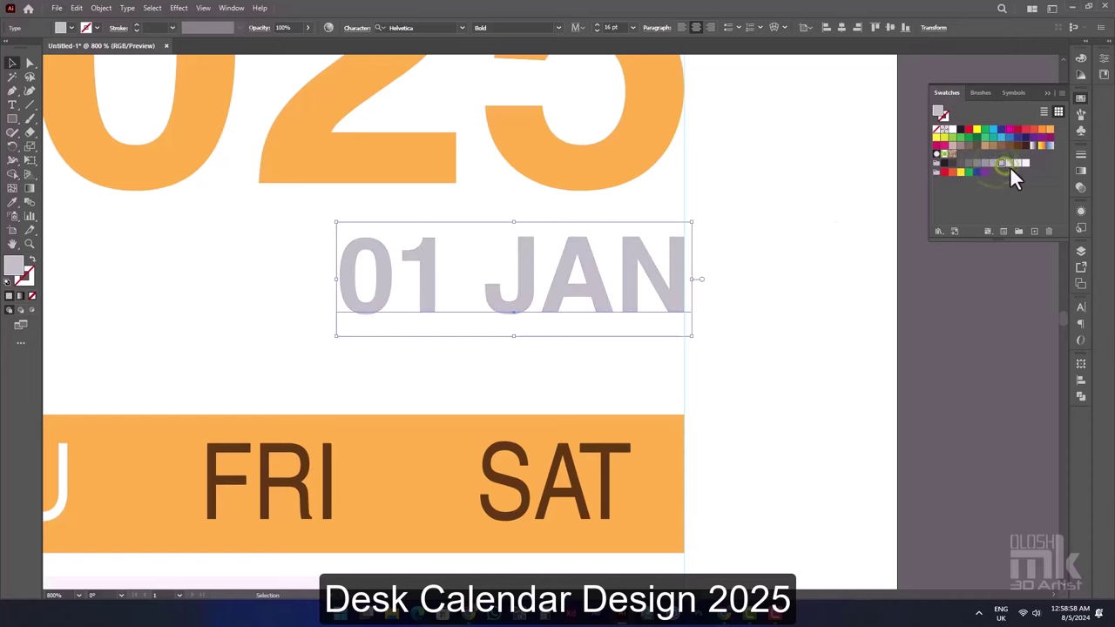
key(ctrl+minus)
key(ctrl+minus)
click(757, 261)
- Duplicate the 2025 heading into the bottom strip and make the copy dark grey
key(ctrl+1)
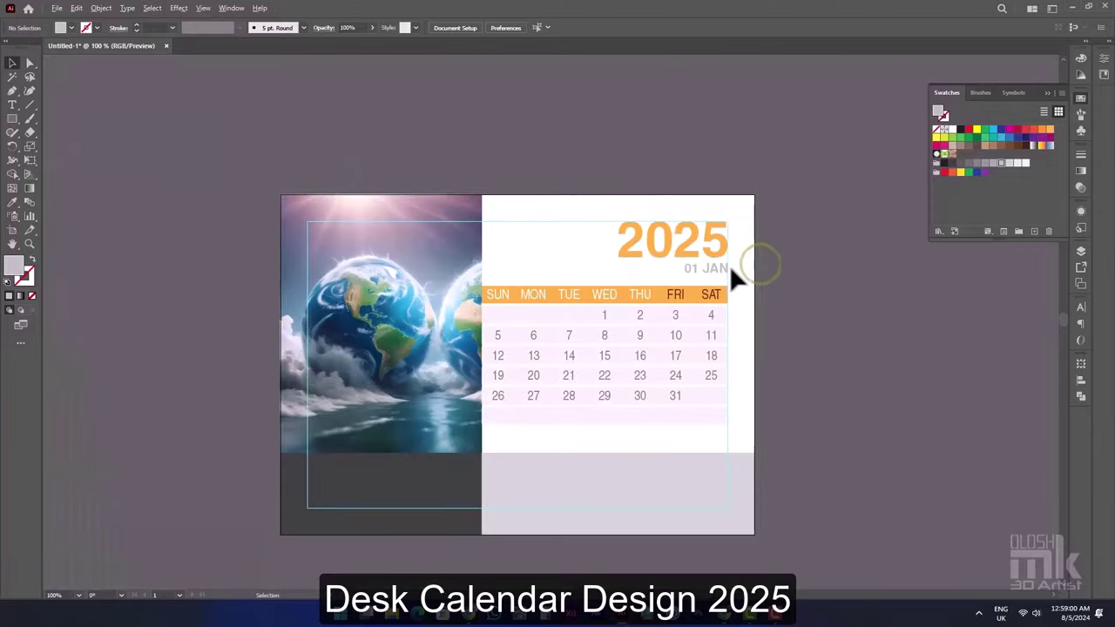
drag(761, 291, 751, 256)
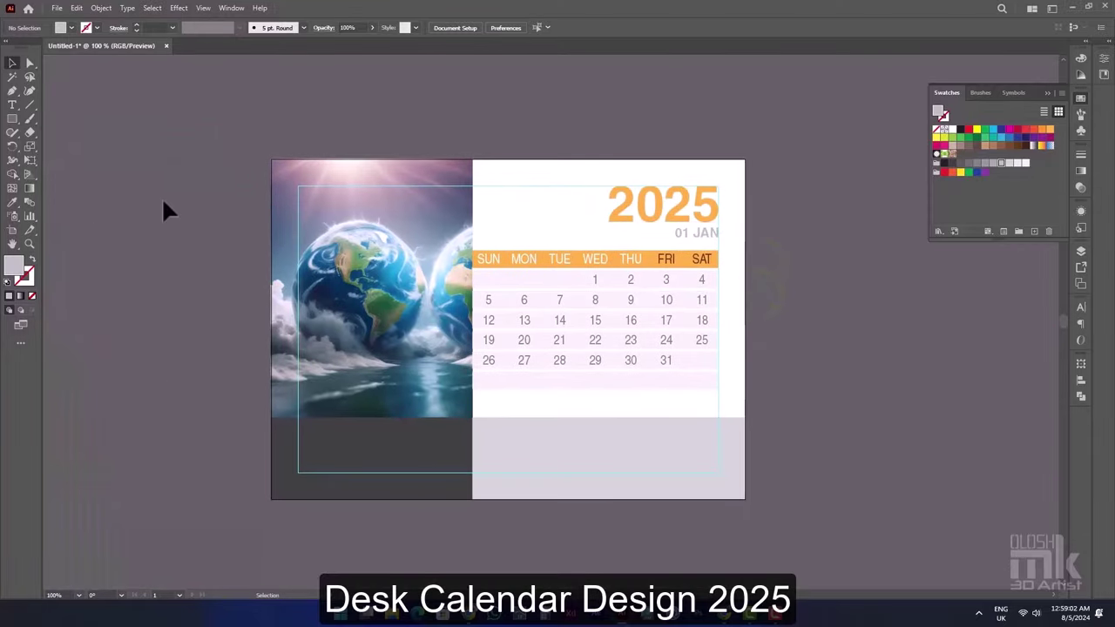
drag(659, 207, 661, 454)
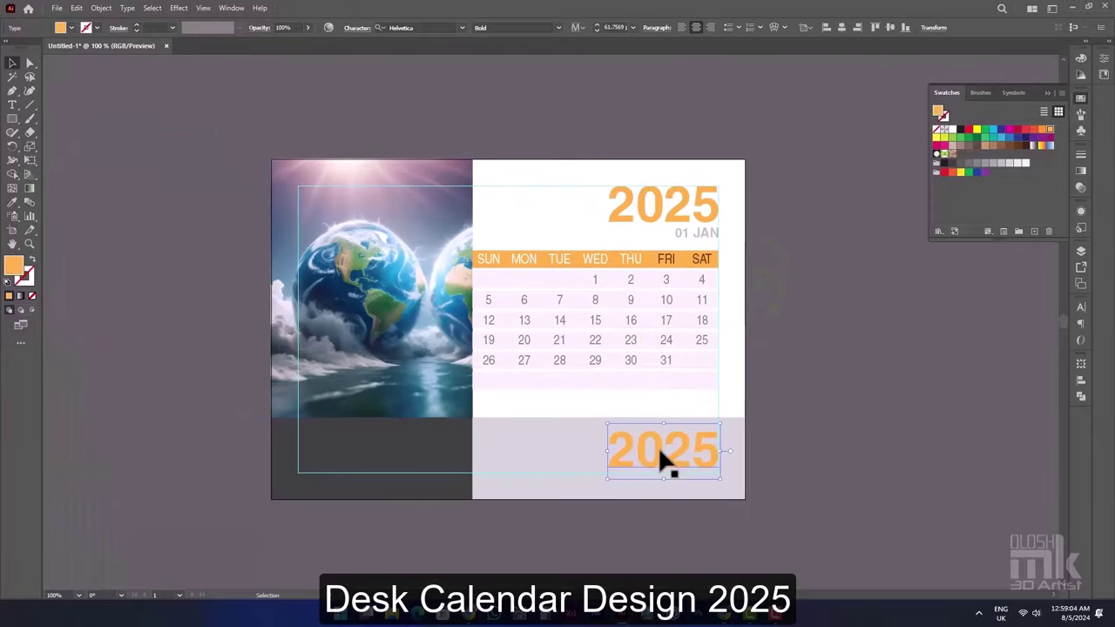
click(953, 165)
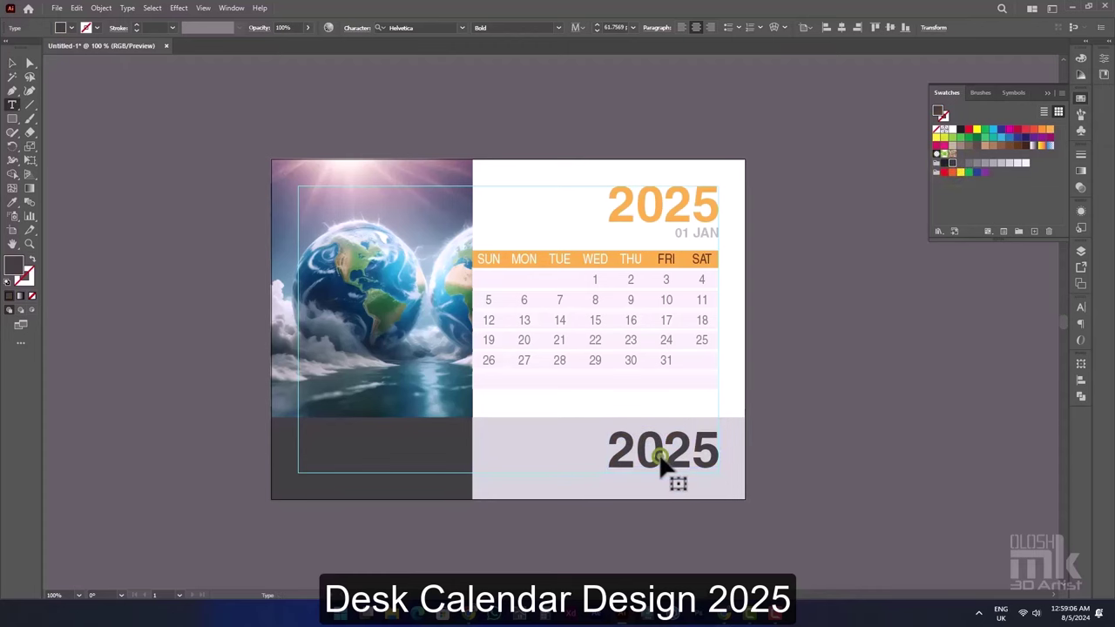
- Change the copied text to "LOGO" and resize it
double_click(664, 464)
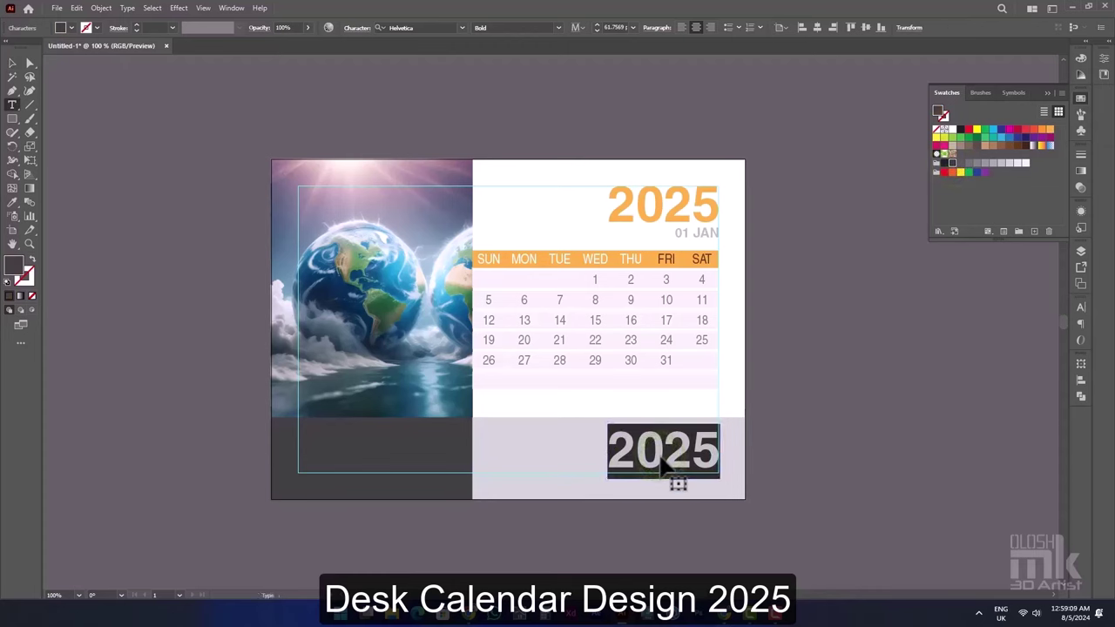
key(BackSpace)
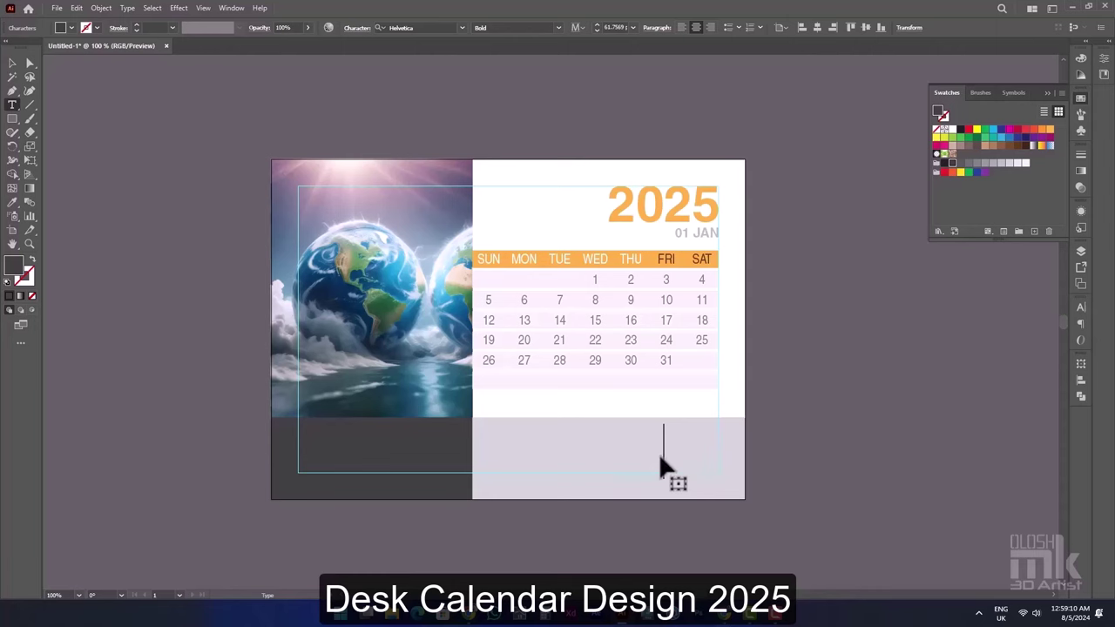
text(LOGO)
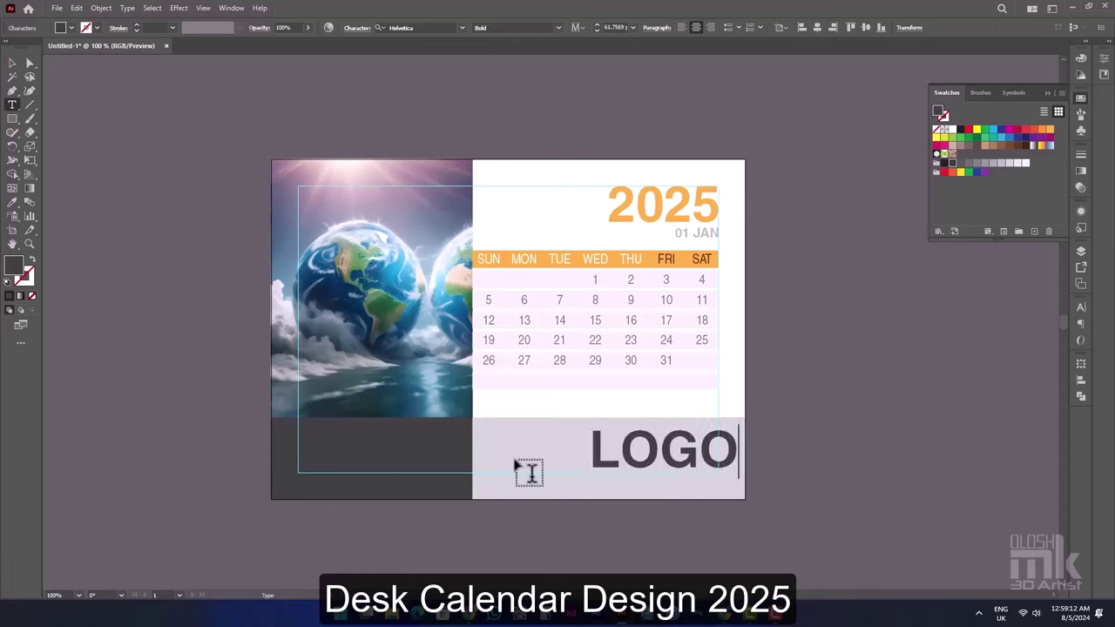
key(Escape)
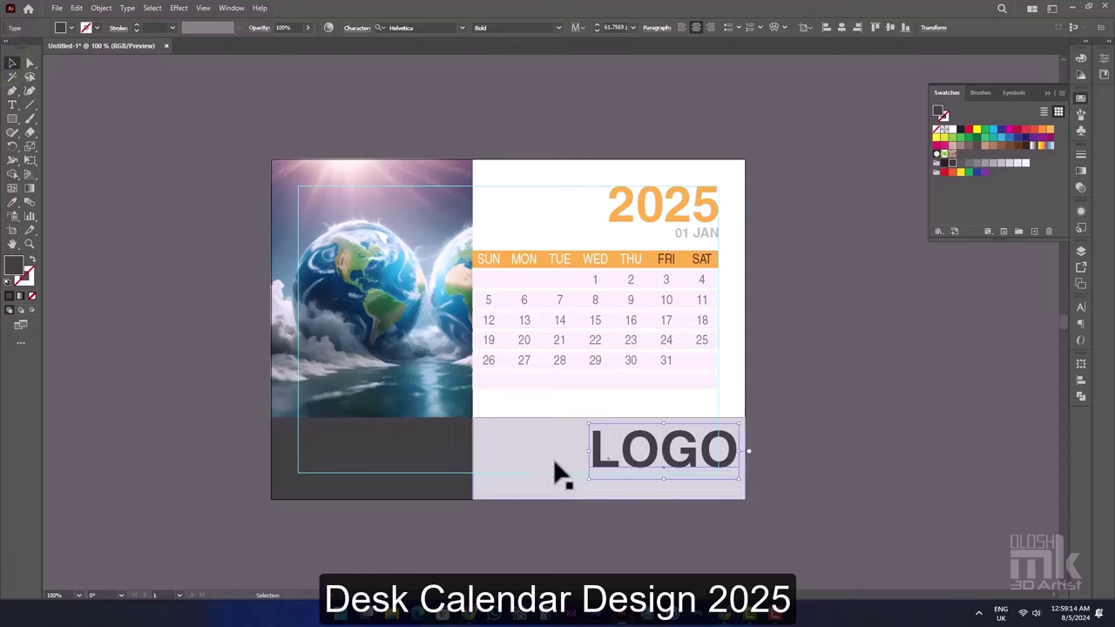
drag(589, 422, 672, 471)
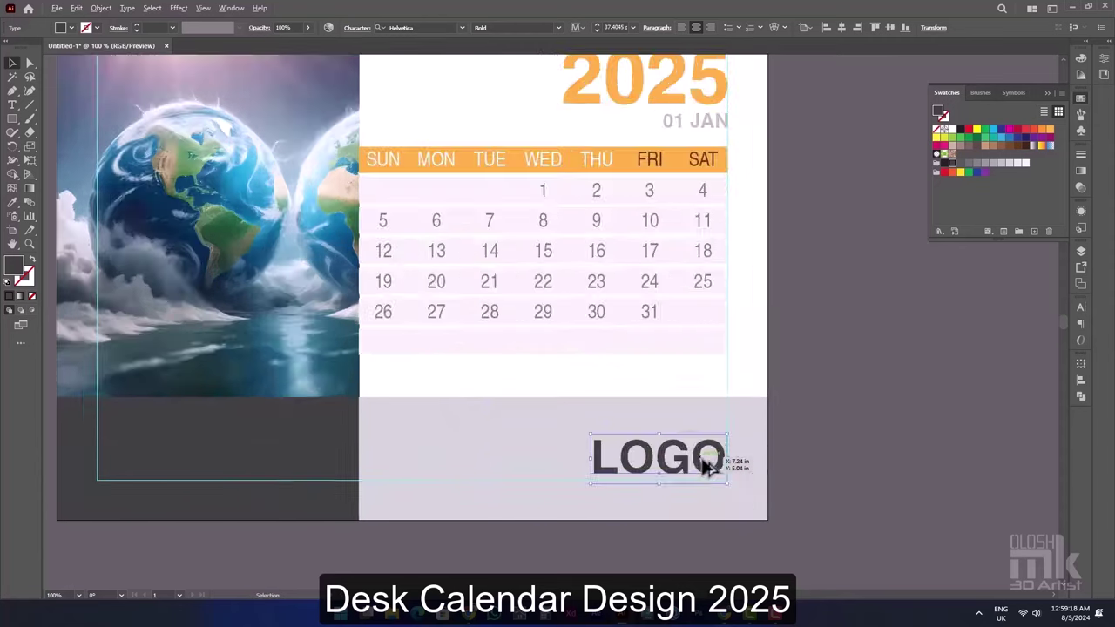
scroll(710, 467, up, 4)
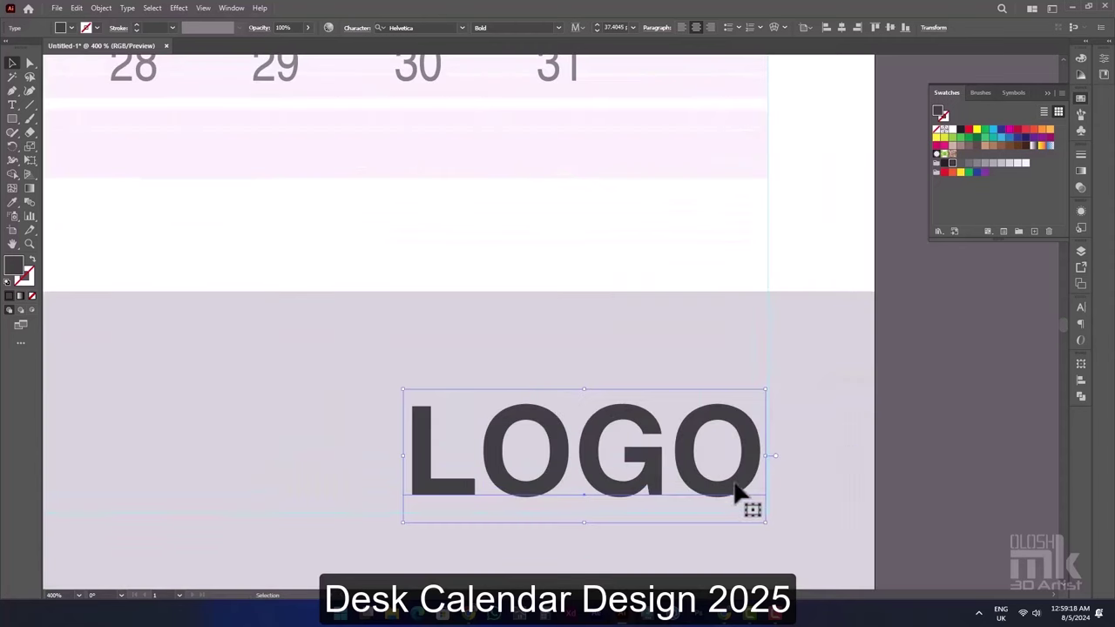
drag(739, 497, 747, 511)
- Move LOGO to the dark bottom-left band and colour it white
key(ctrl+1)
drag(447, 458, 490, 449)
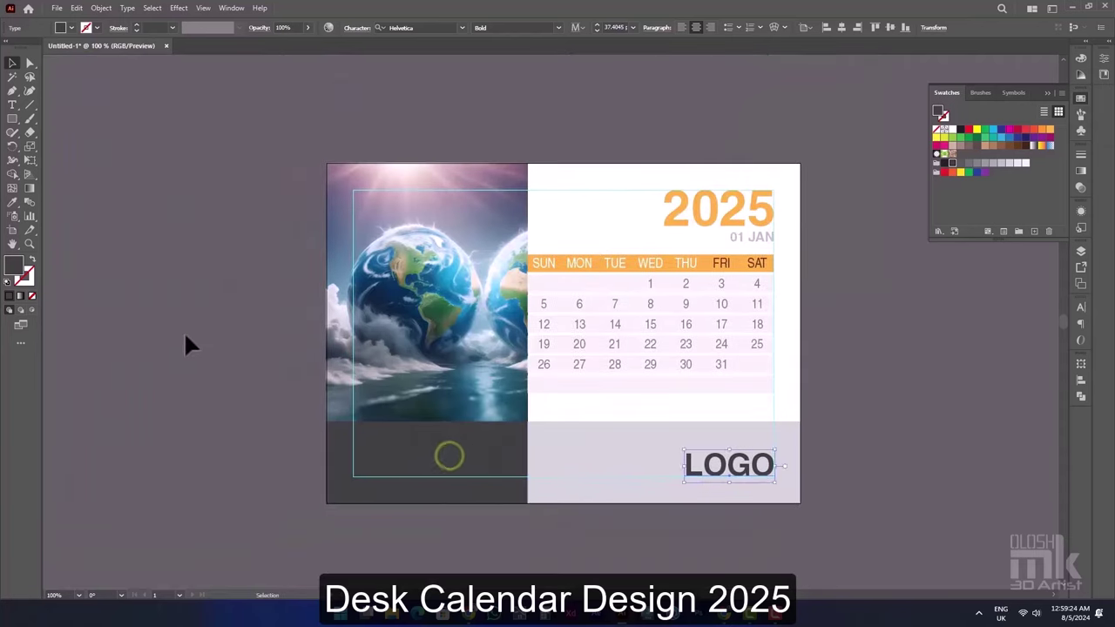
click(166, 304)
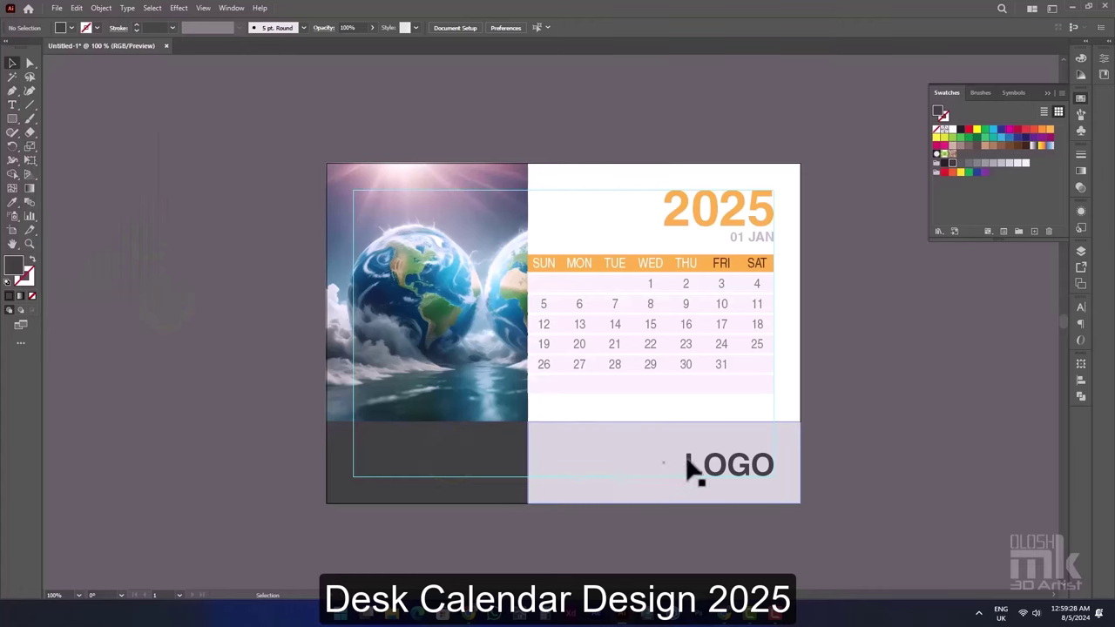
drag(715, 462, 373, 462)
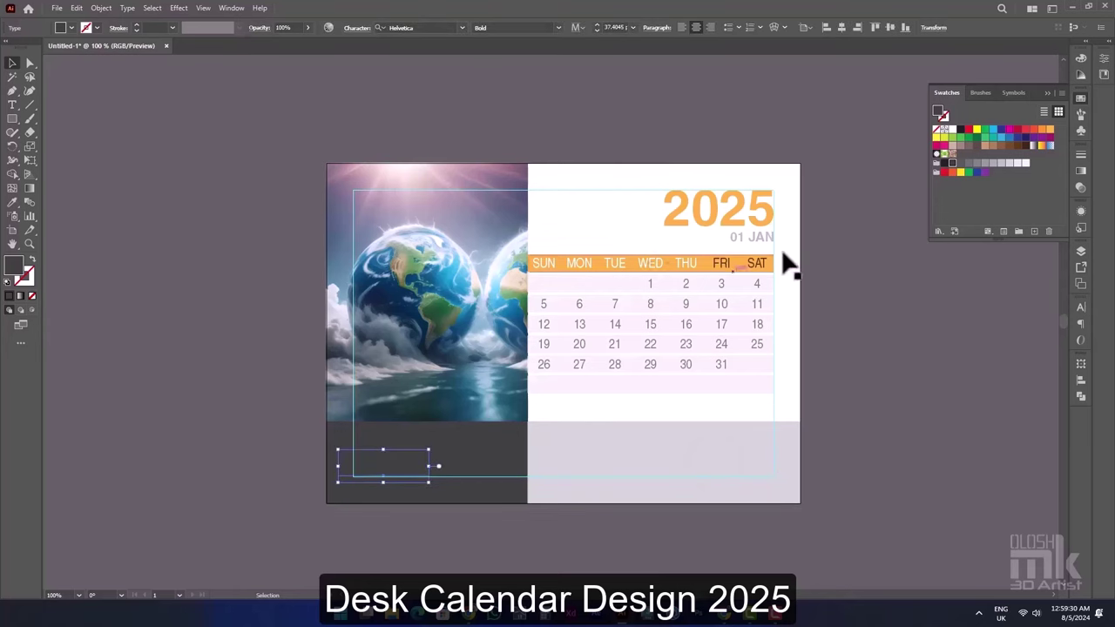
click(1025, 164)
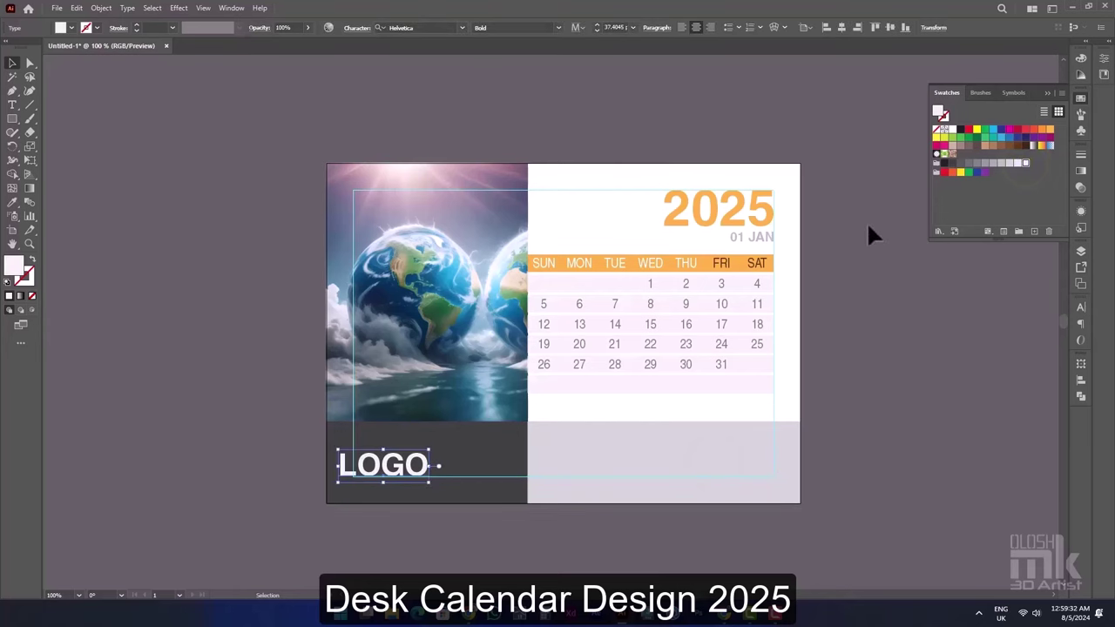
- Snap LOGO's left edge and baseline to the margin guides
scroll(362, 477, up, 2)
scroll(362, 477, up, 3)
drag(362, 478, 413, 485)
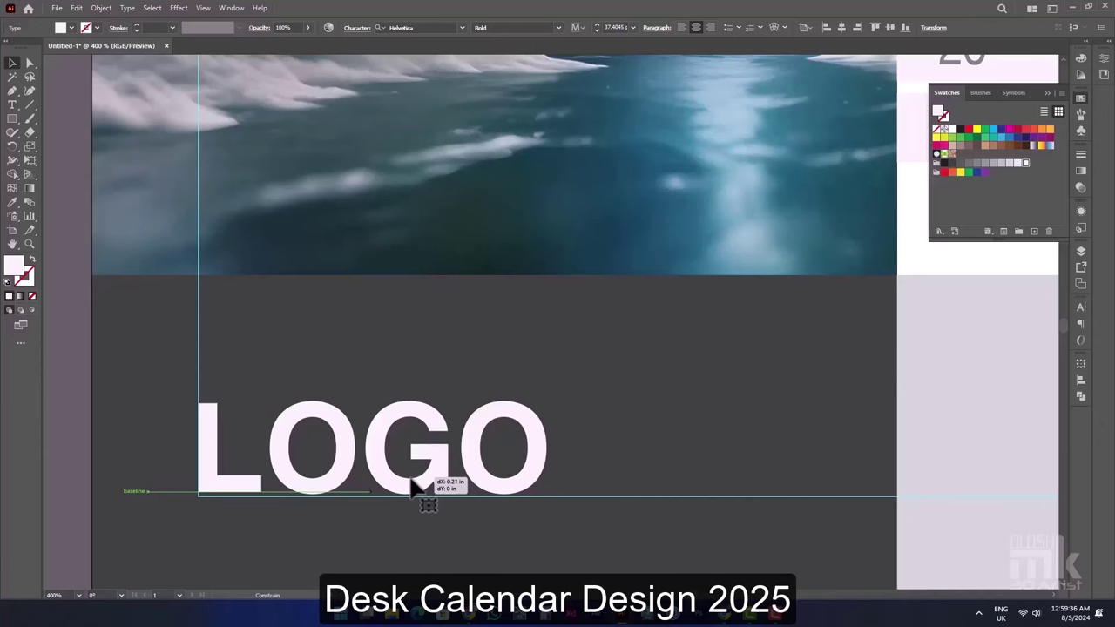
scroll(410, 495, up, 2)
scroll(406, 499, up, 3)
drag(406, 493, 406, 501)
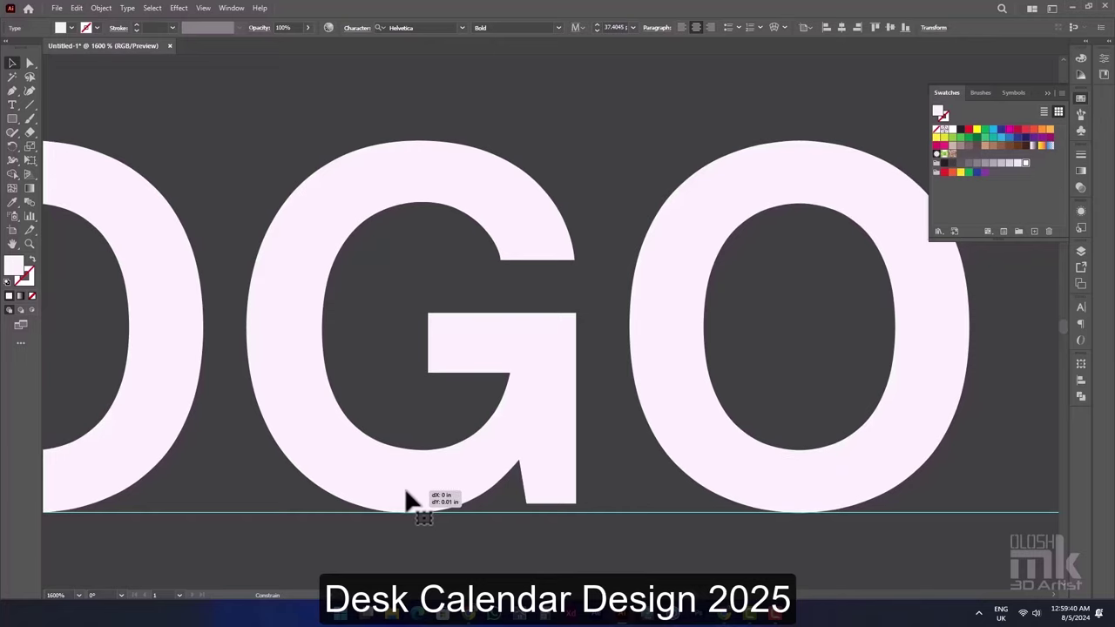
scroll(409, 497, down, 5)
click(96, 404)
scroll(392, 398, down, 2)
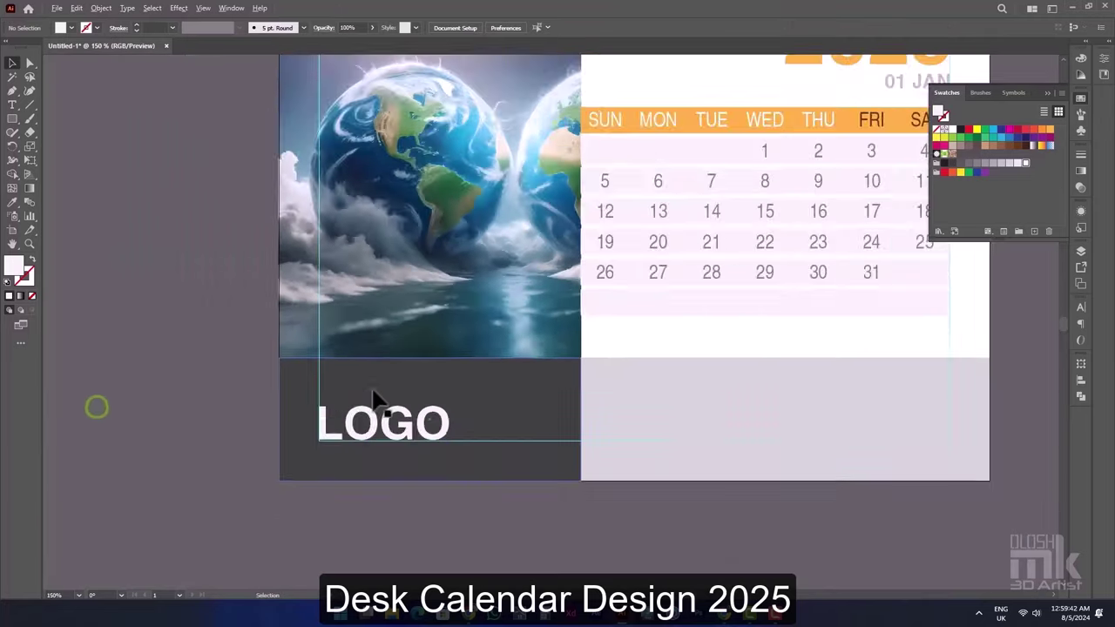
scroll(654, 378, down, 1)
- Add a NOTE: label in the CE Narrow style at the left of the lilac band
click(12, 105)
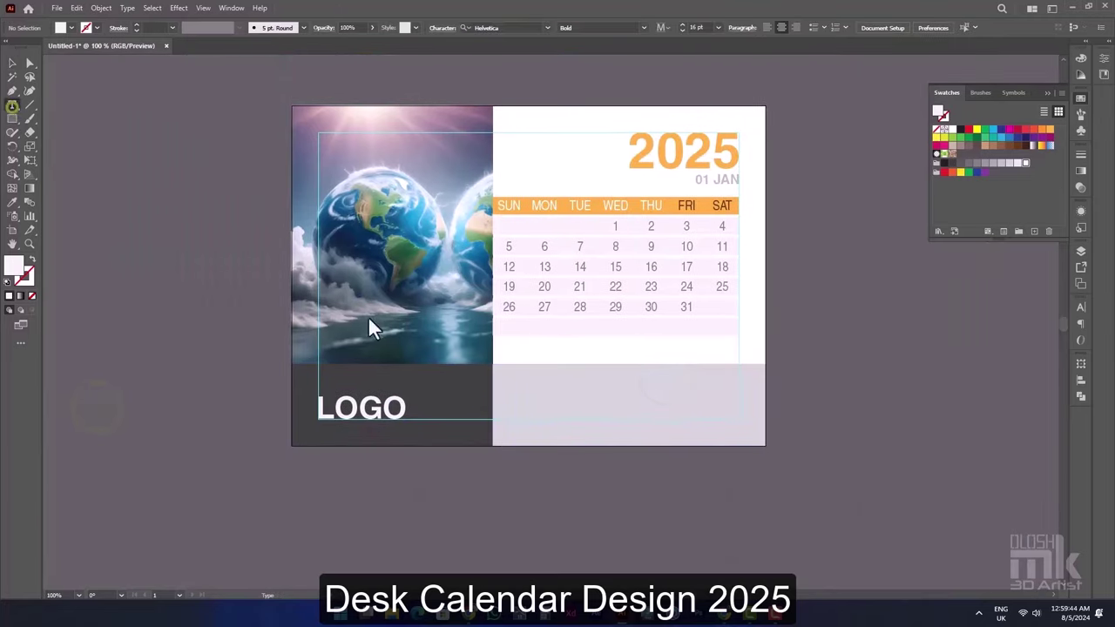
click(511, 398)
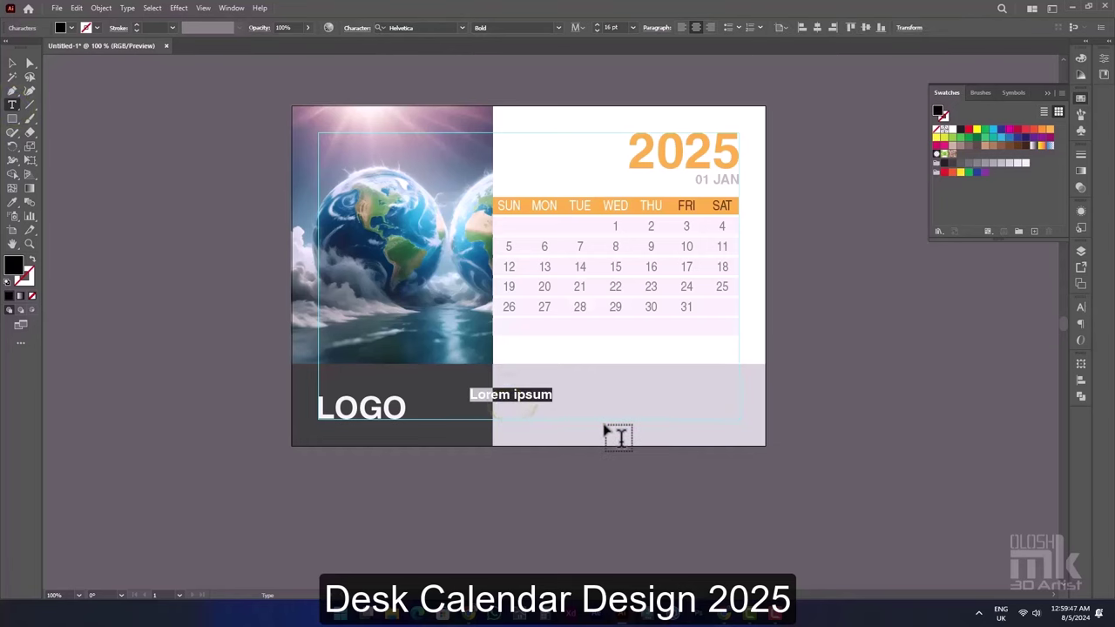
text(n)
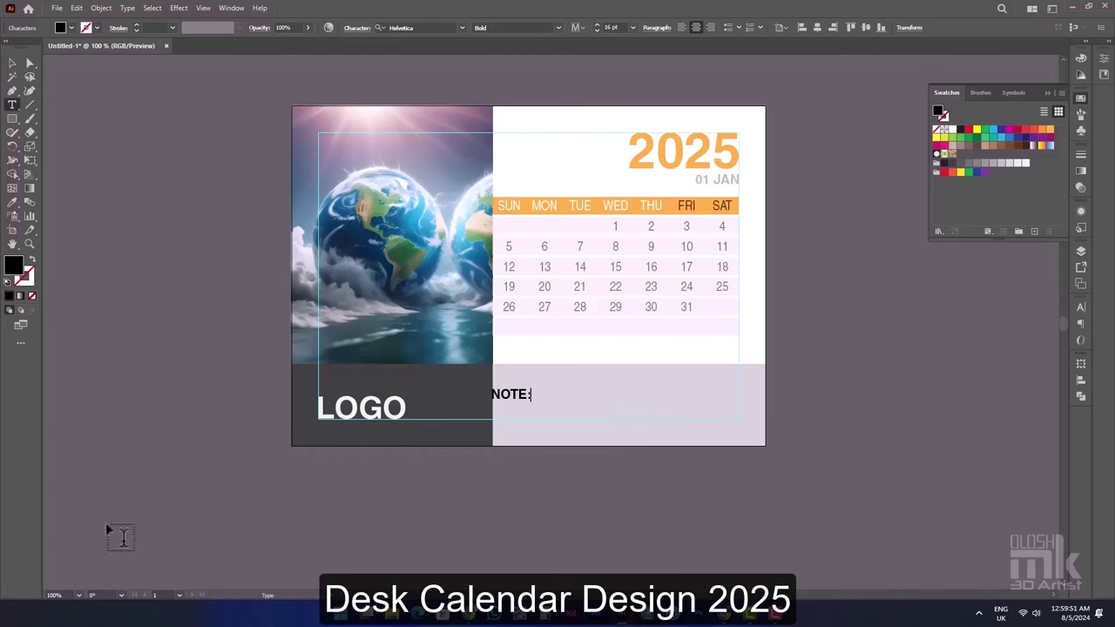
click(13, 63)
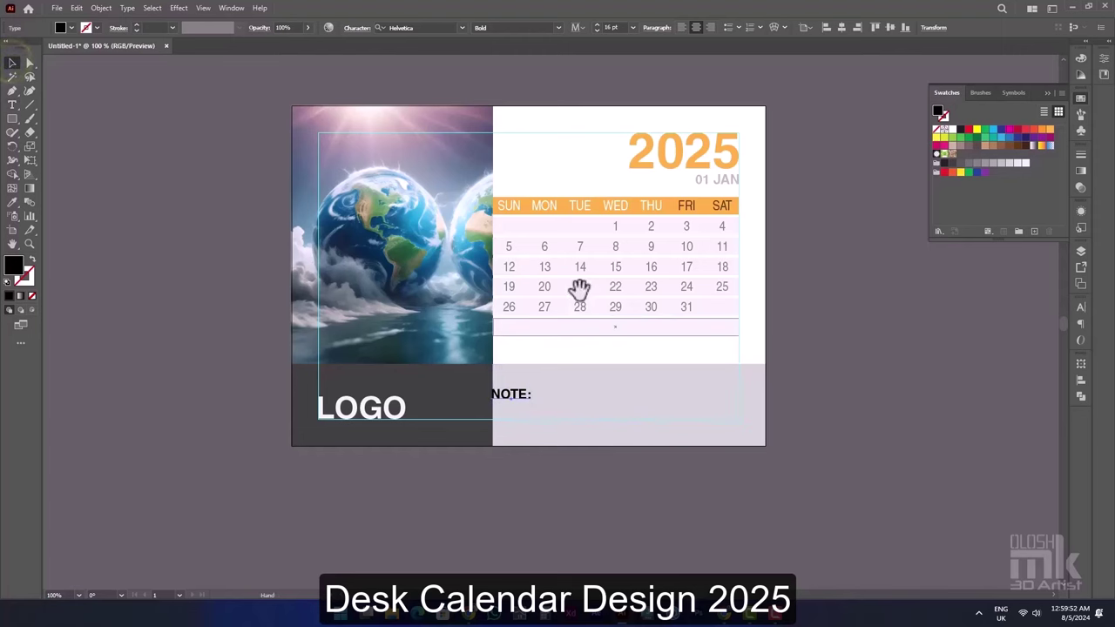
drag(488, 270, 692, 219)
click(558, 27)
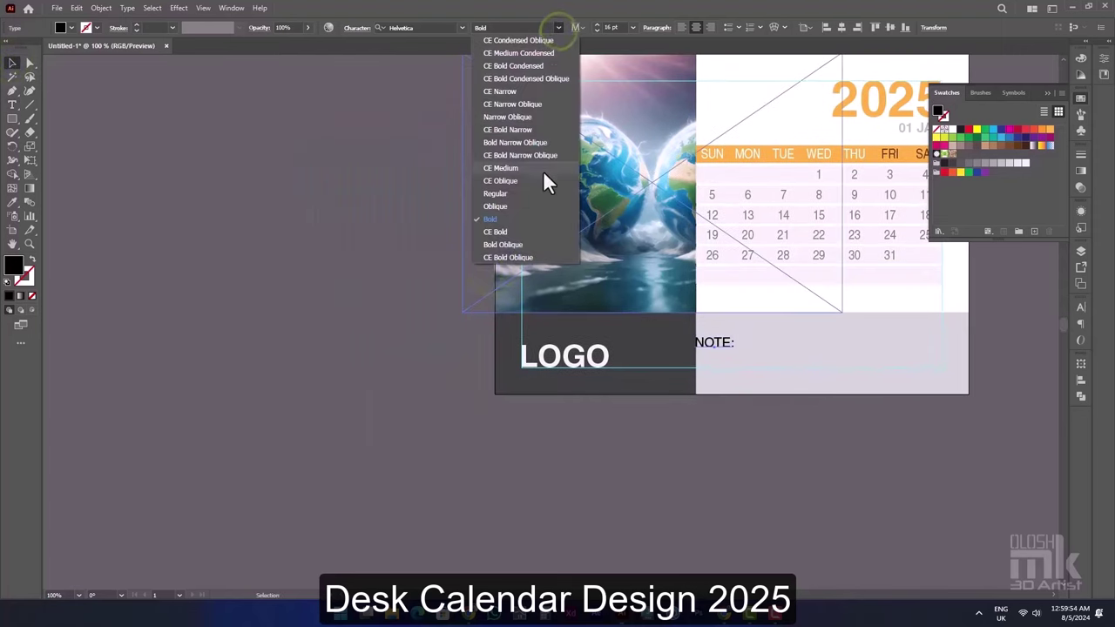
click(501, 90)
scroll(779, 336, up, 3)
mouse_move(805, 353)
mouse_down()
mouse_move(436, 375)
mouse_move(420, 319)
mouse_up()
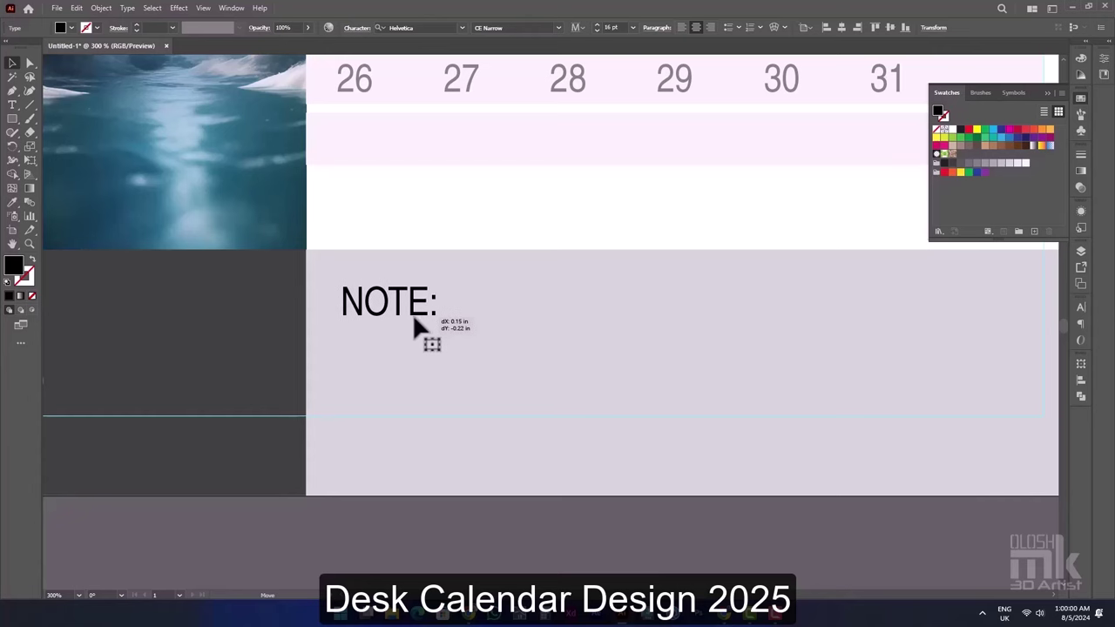
drag(419, 318, 412, 319)
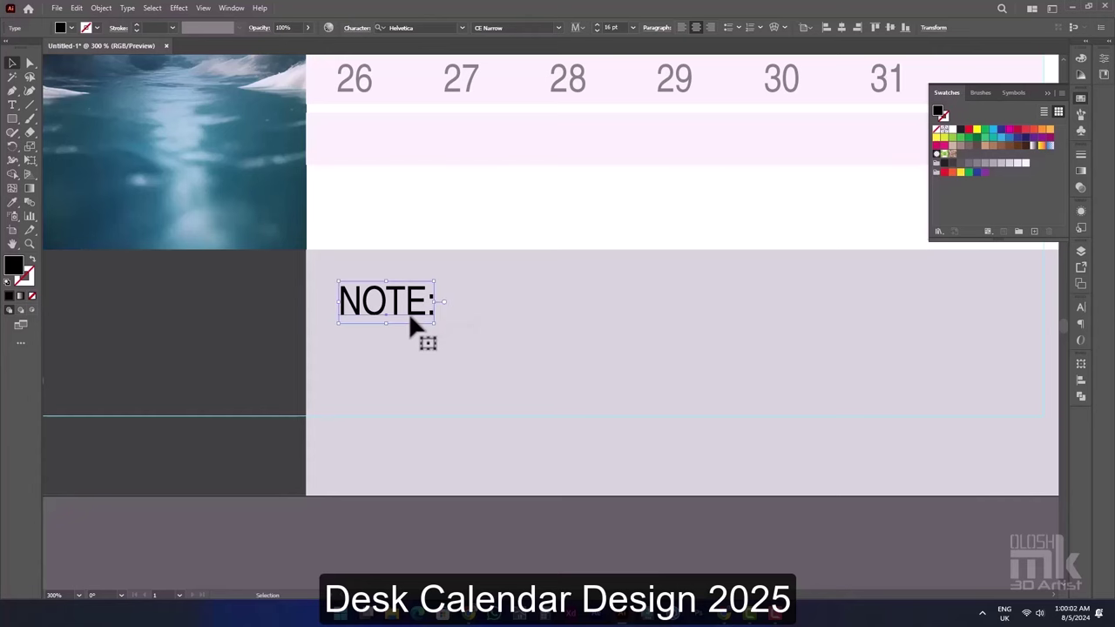
- Draw a light grey line from just right of NOTE: to the right margin
click(13, 93)
drag(654, 316, 413, 327)
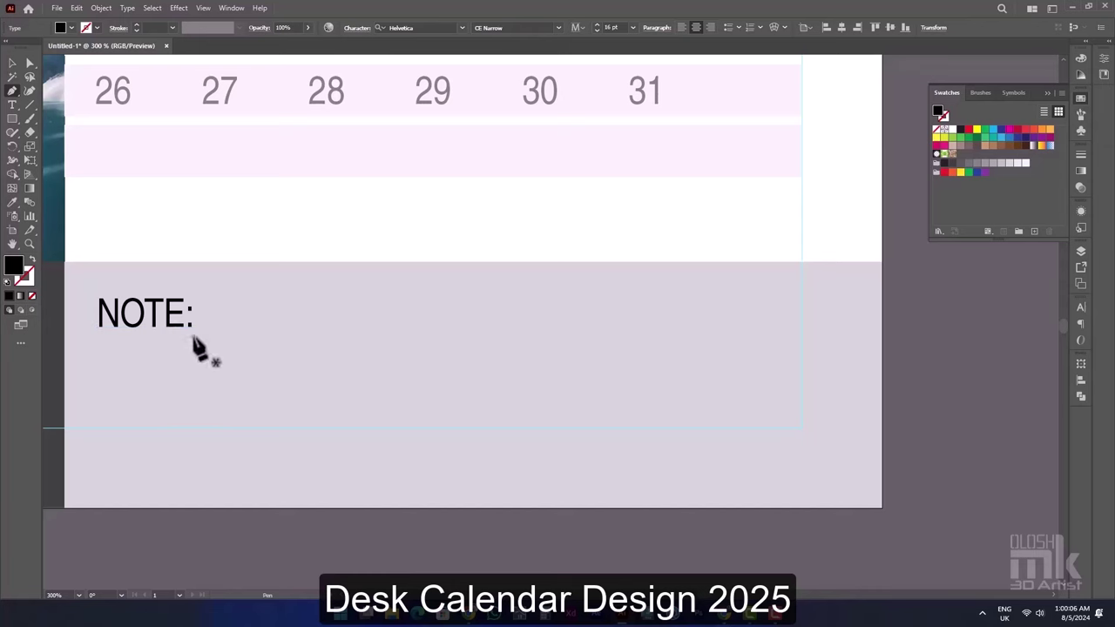
click(194, 338)
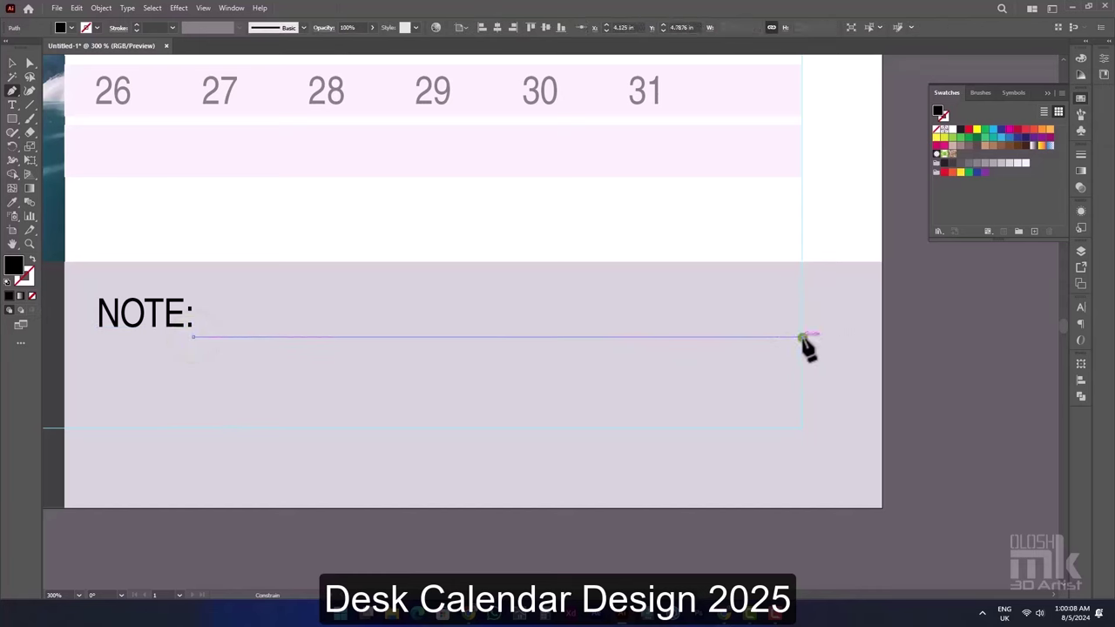
click(801, 336)
click(12, 63)
click(30, 259)
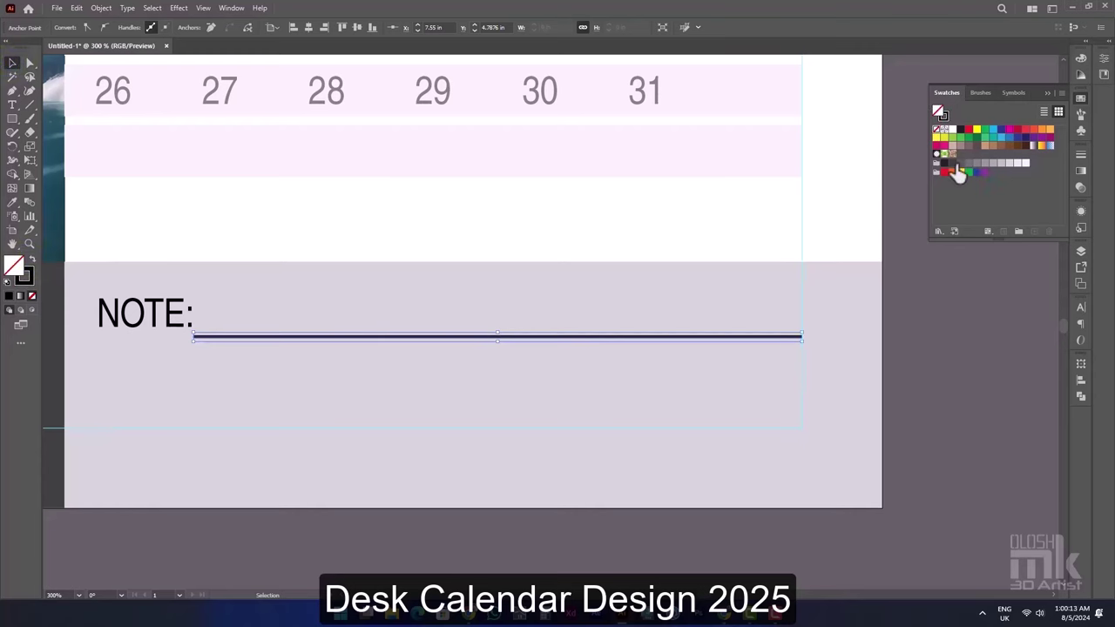
click(27, 283)
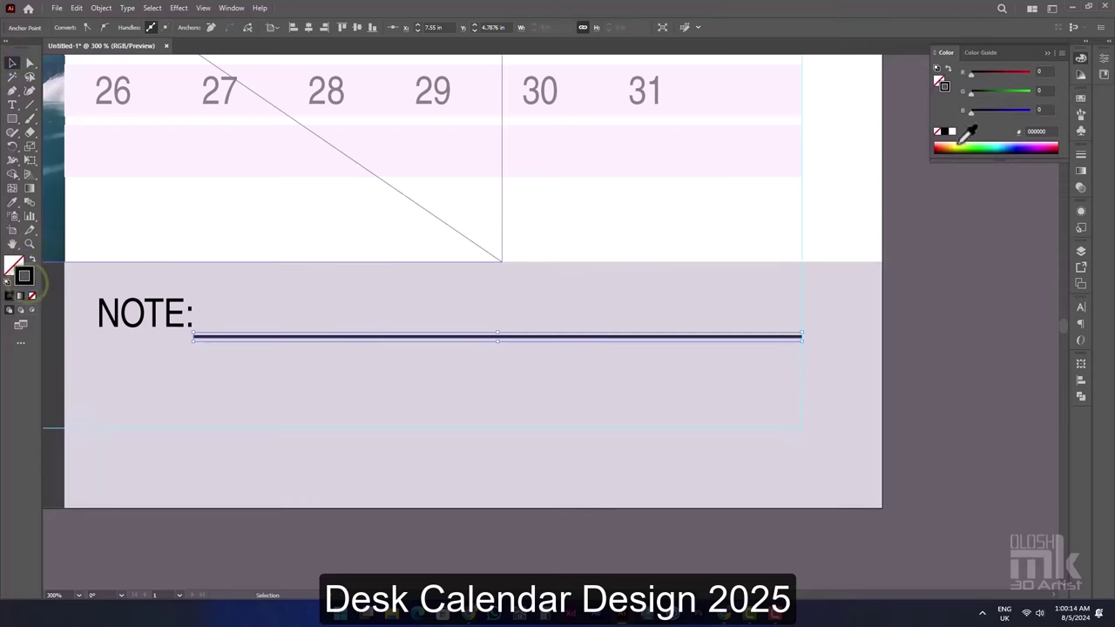
click(1081, 99)
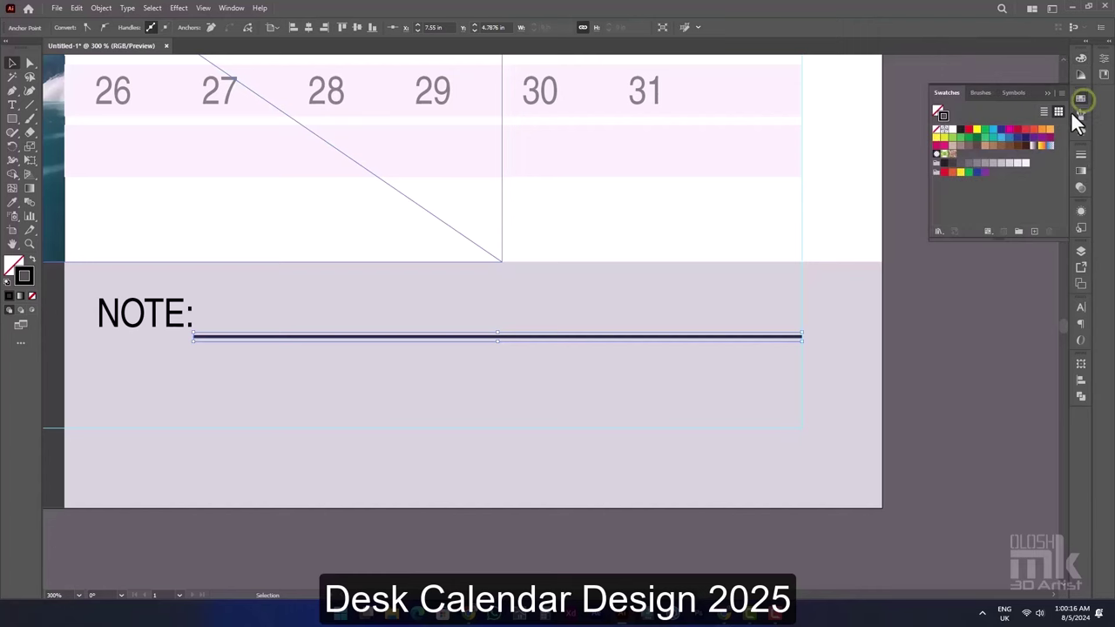
click(967, 164)
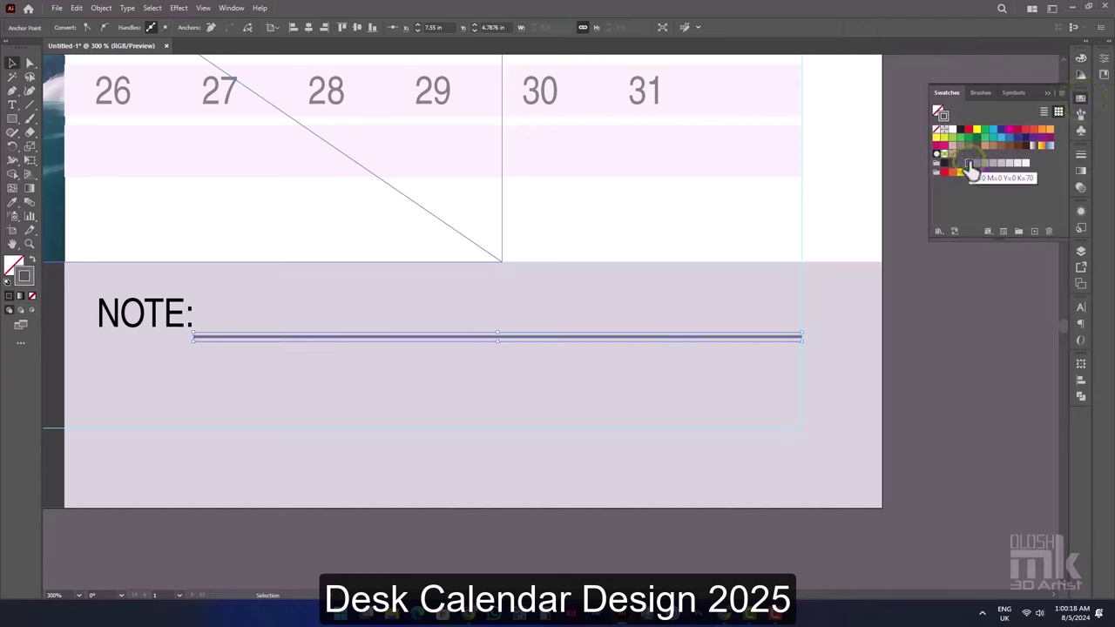
click(994, 163)
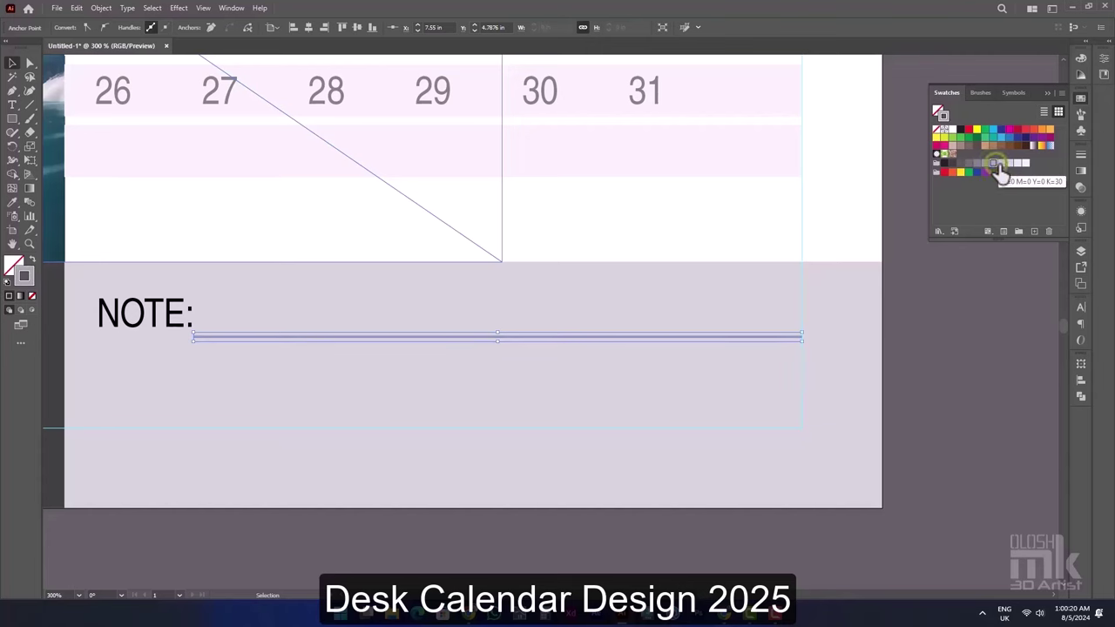
click(945, 295)
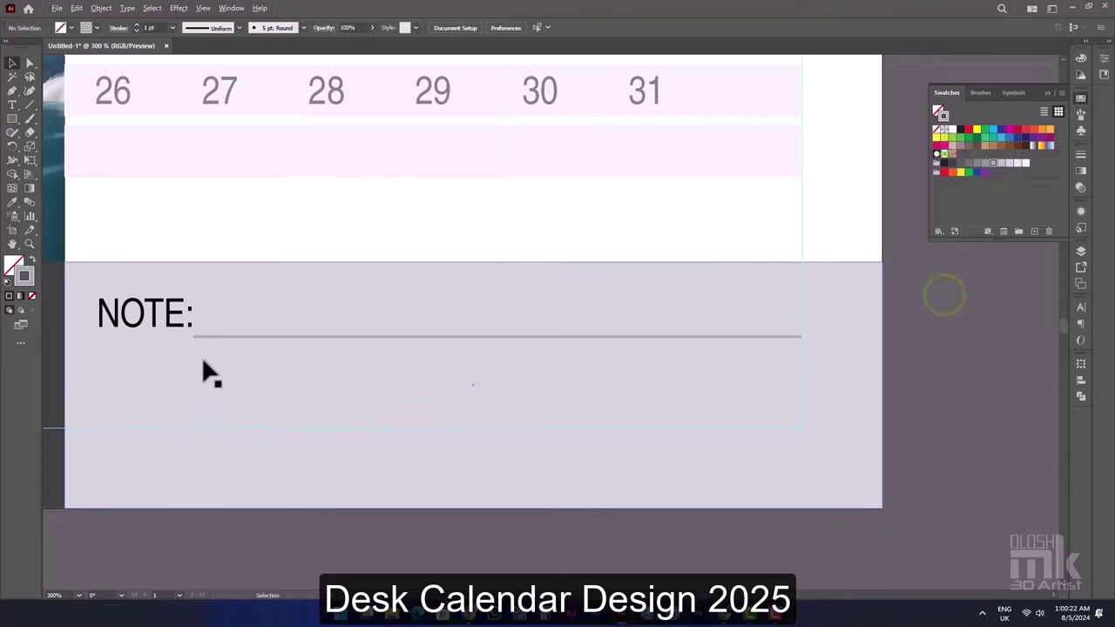
- Alt-drag copies of the grey line below it, spanning the margins
mouse_move(219, 337)
mouse_down()
mouse_move(219, 388)
mouse_move(102, 391)
mouse_up()
key(a)
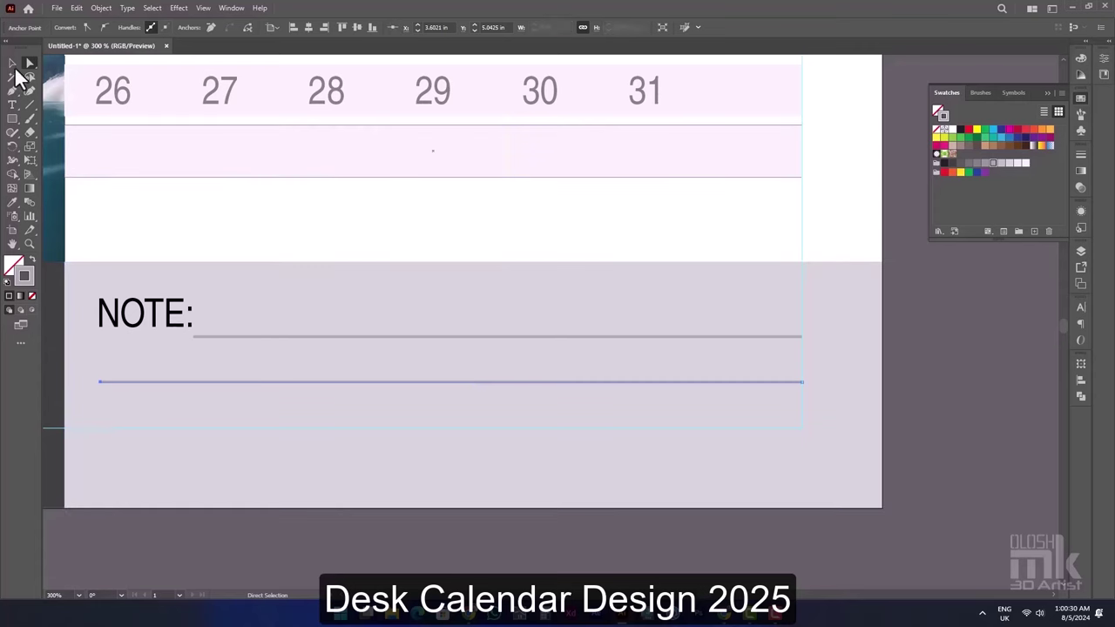
click(11, 67)
click(637, 427)
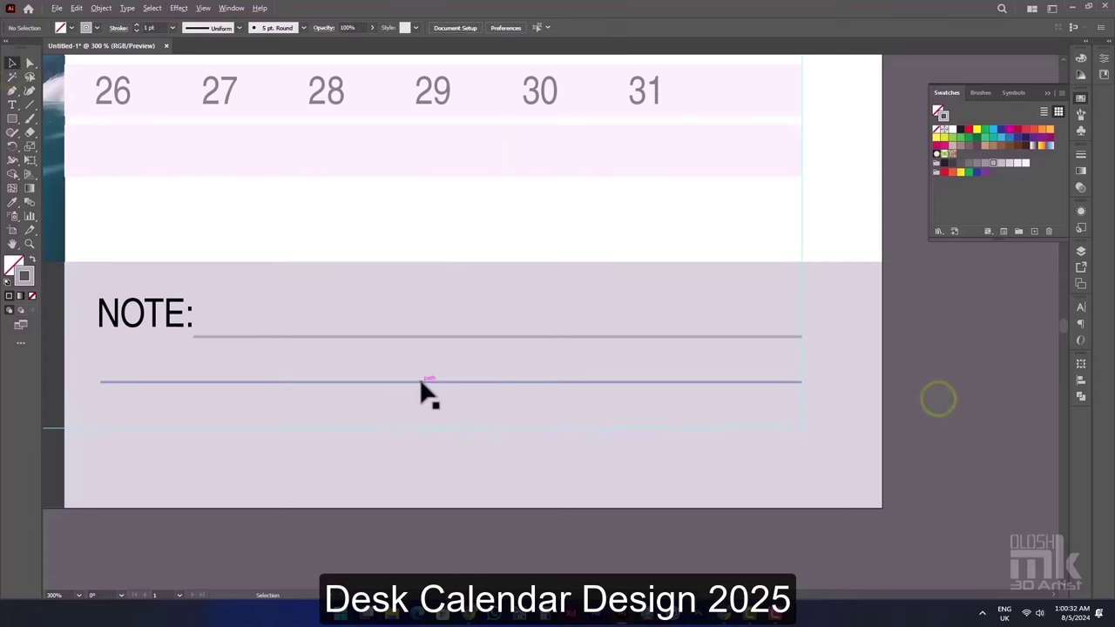
drag(419, 381, 419, 427)
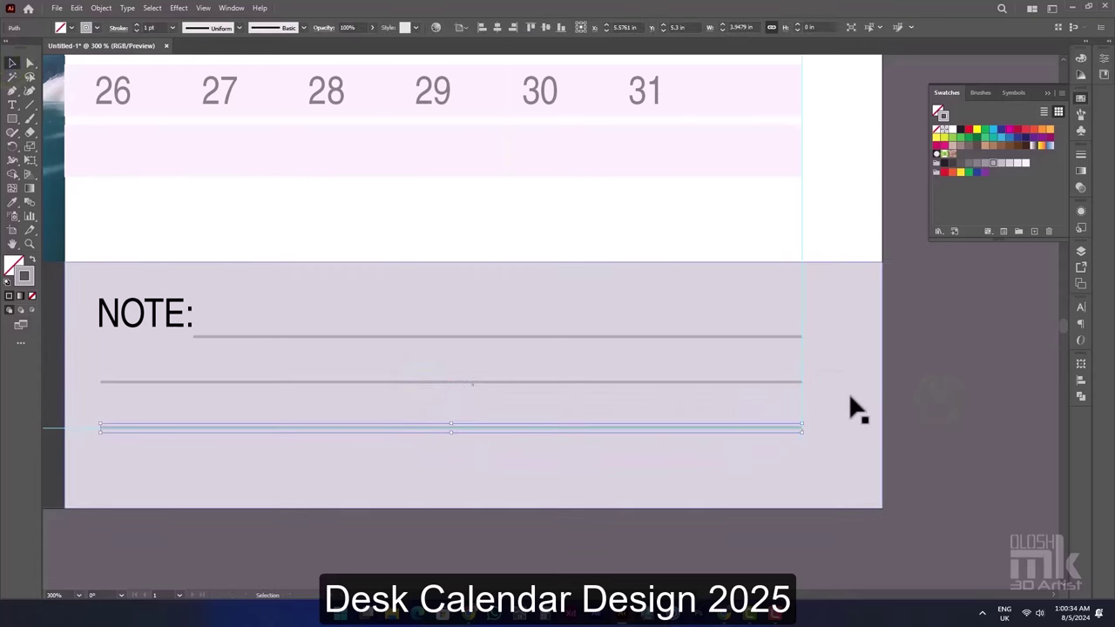
click(968, 375)
key(ctrl+1)
click(895, 341)
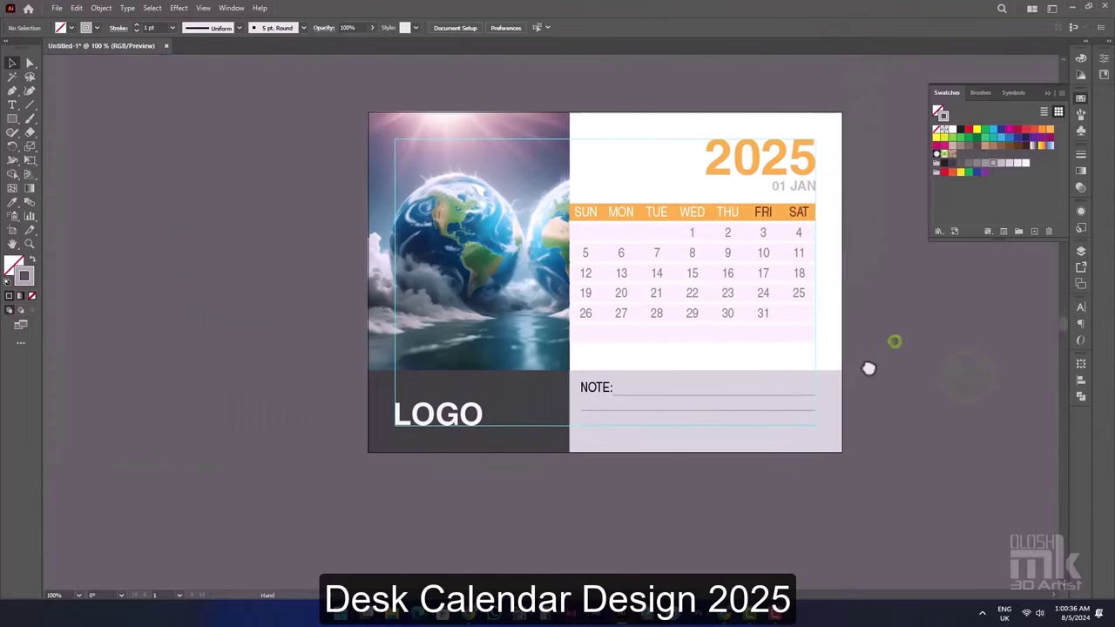
scroll(719, 419, up, 4)
click(684, 422)
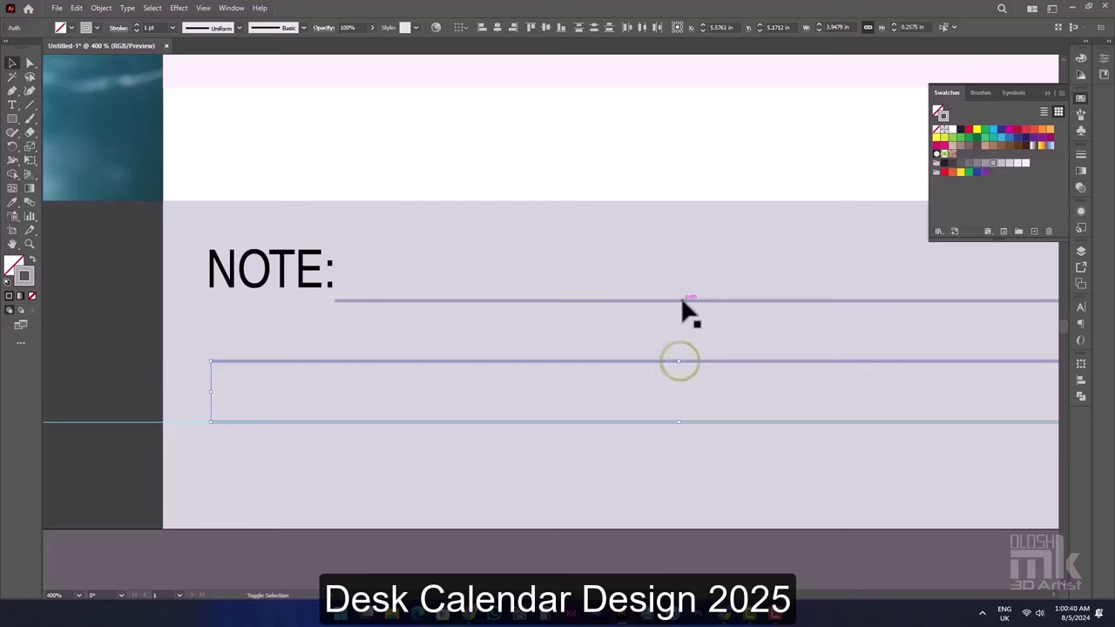
- Add another line copy and give the note lines 0.5 pt strokes with Round Cap
drag(682, 331, 682, 301)
click(172, 27)
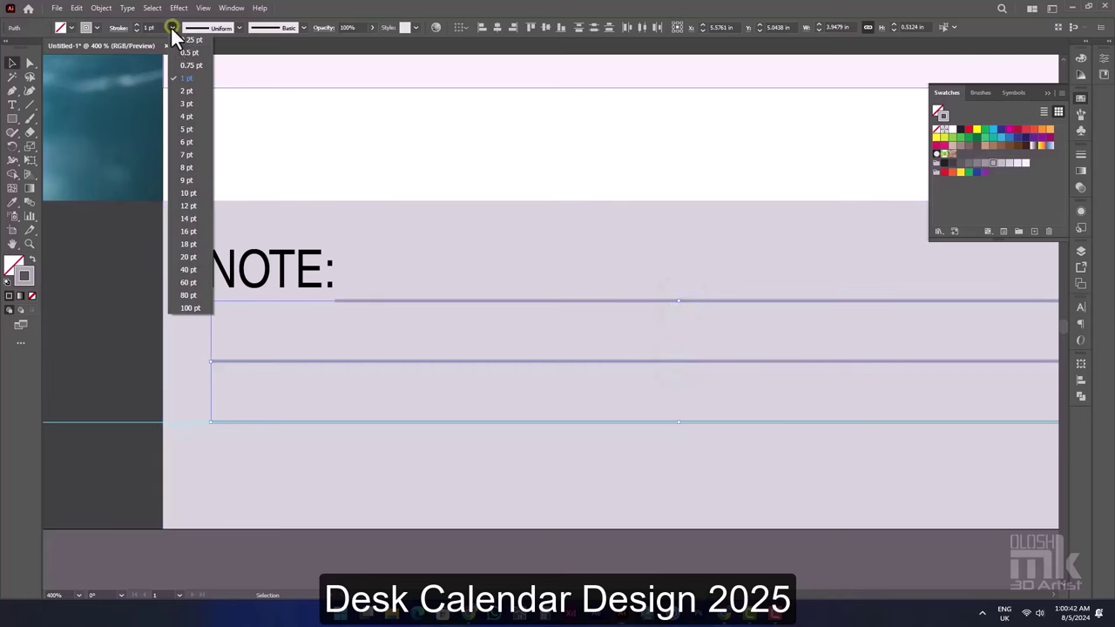
click(179, 49)
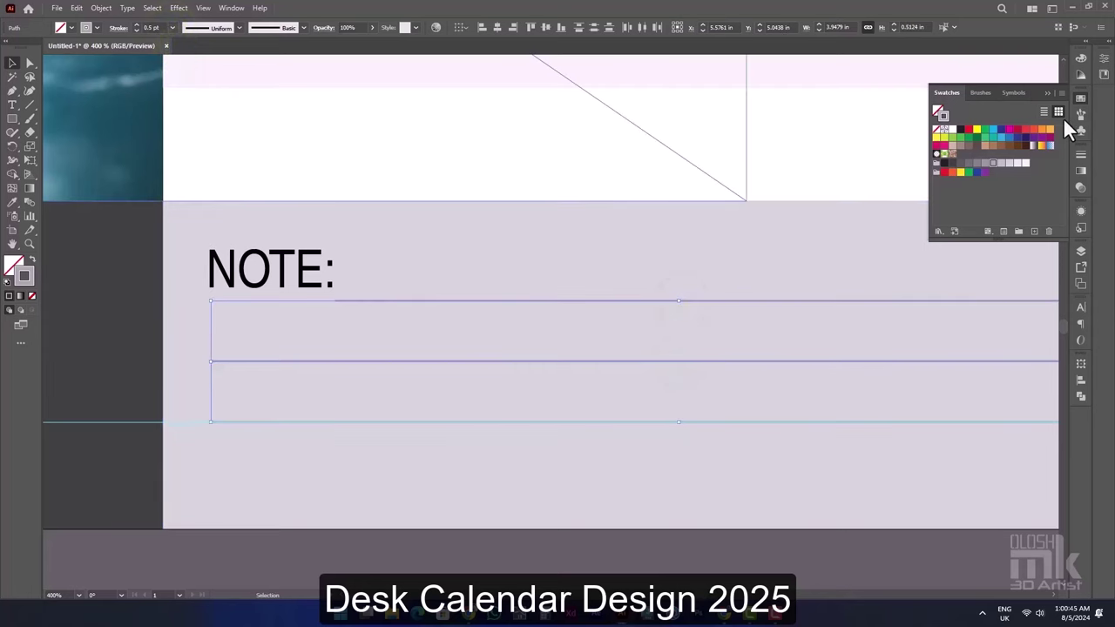
click(1081, 156)
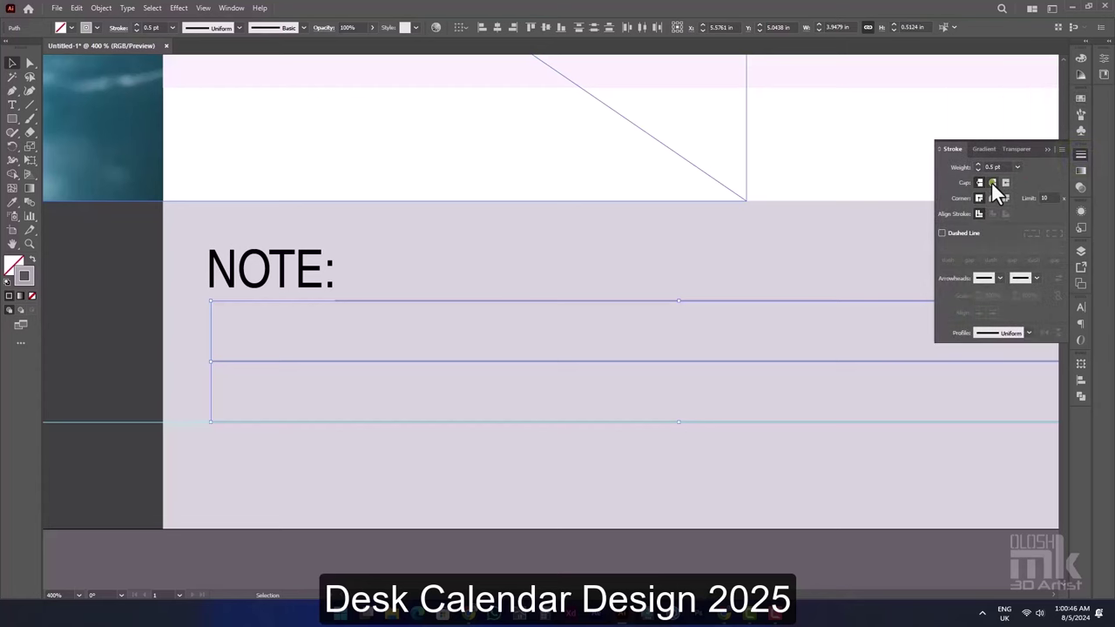
click(993, 184)
click(454, 258)
scroll(392, 279, up, 5)
scroll(332, 318, up, 4)
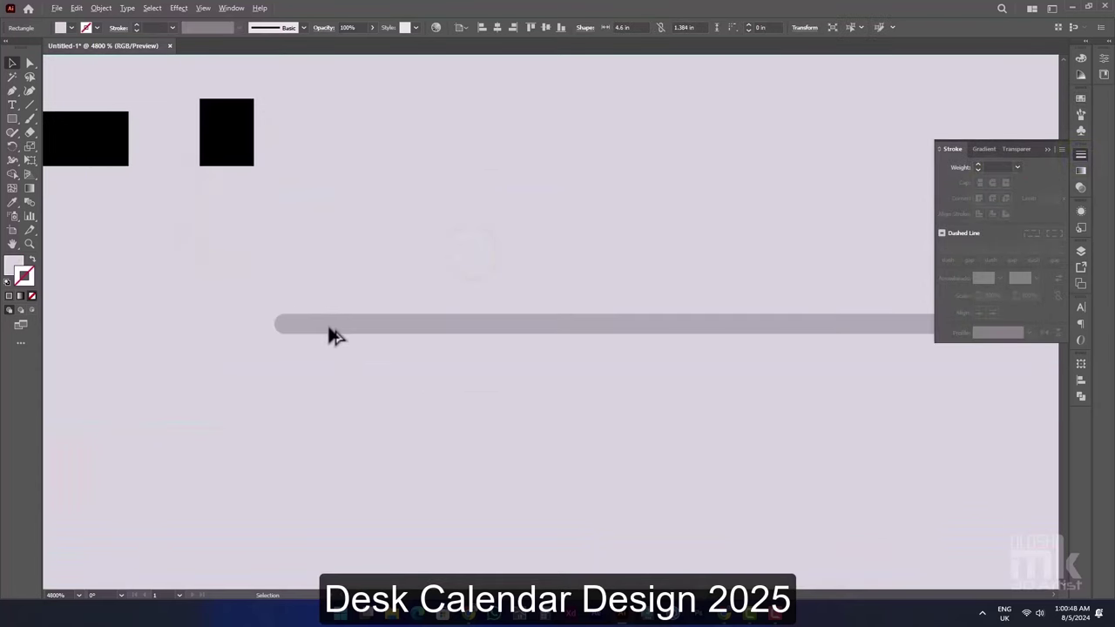
scroll(517, 296, down, 5)
scroll(518, 298, down, 3)
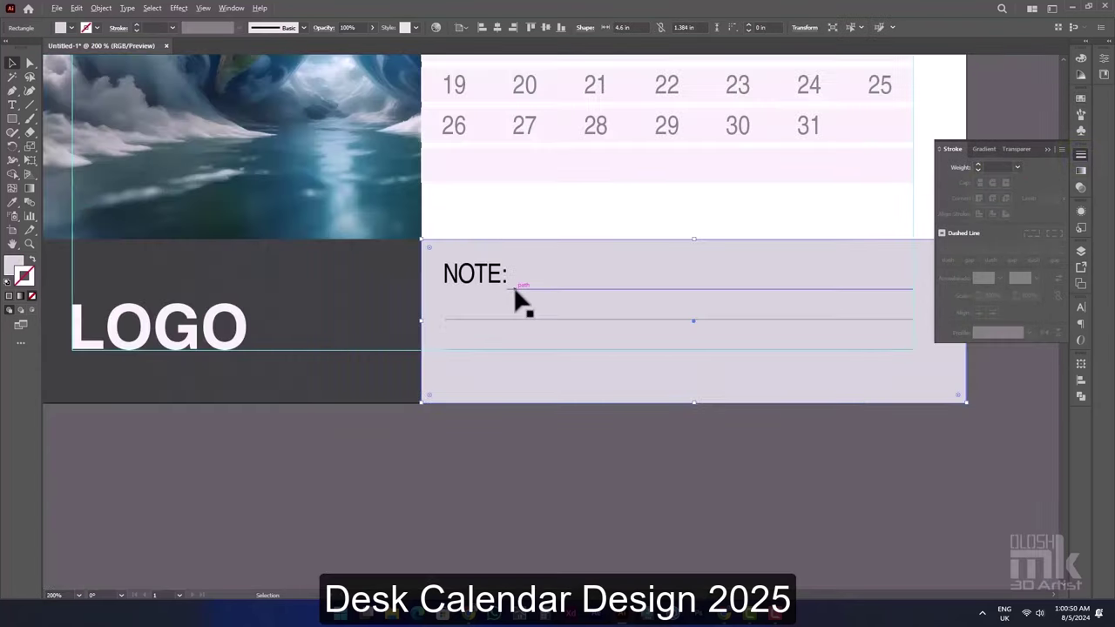
click(555, 228)
scroll(593, 232, down, 3)
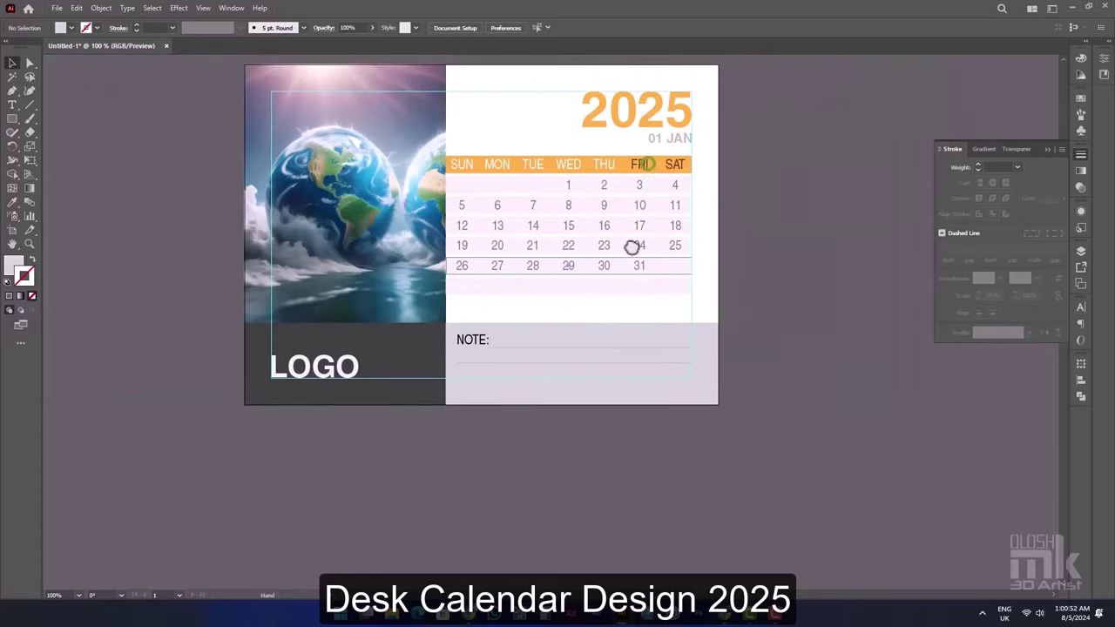
scroll(649, 331, up, 1)
scroll(645, 334, up, 1)
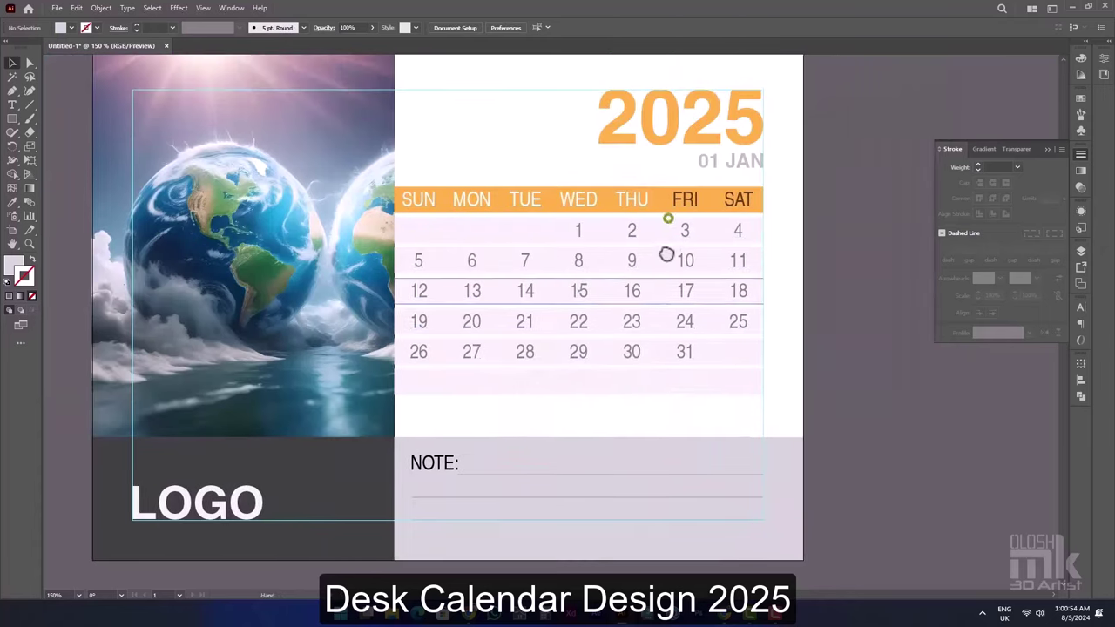
- Nudge the January date grid group slightly down and close the Stroke panel
click(730, 207)
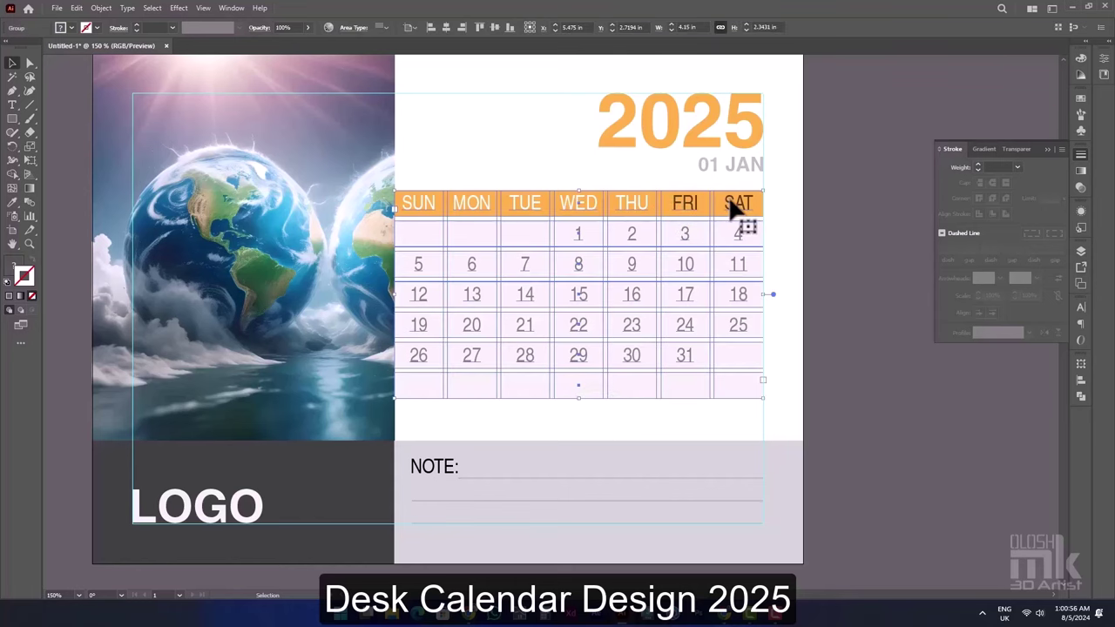
key(a)
key(v)
drag(733, 204, 732, 211)
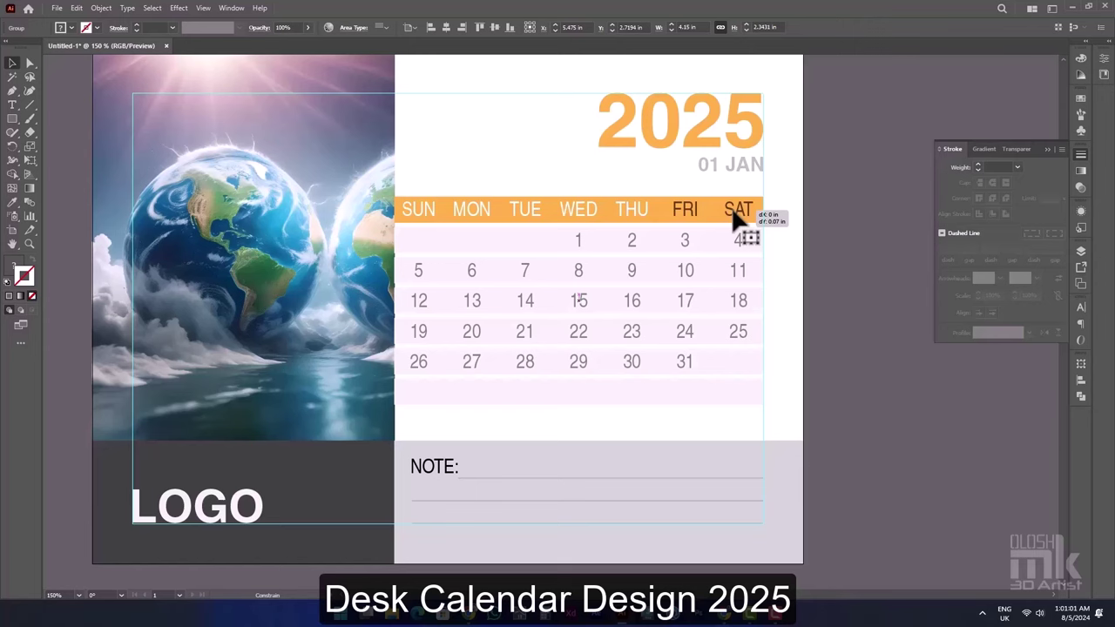
click(817, 207)
mouse_move(505, 280)
mouse_down()
mouse_move(532, 291)
mouse_move(535, 307)
mouse_up()
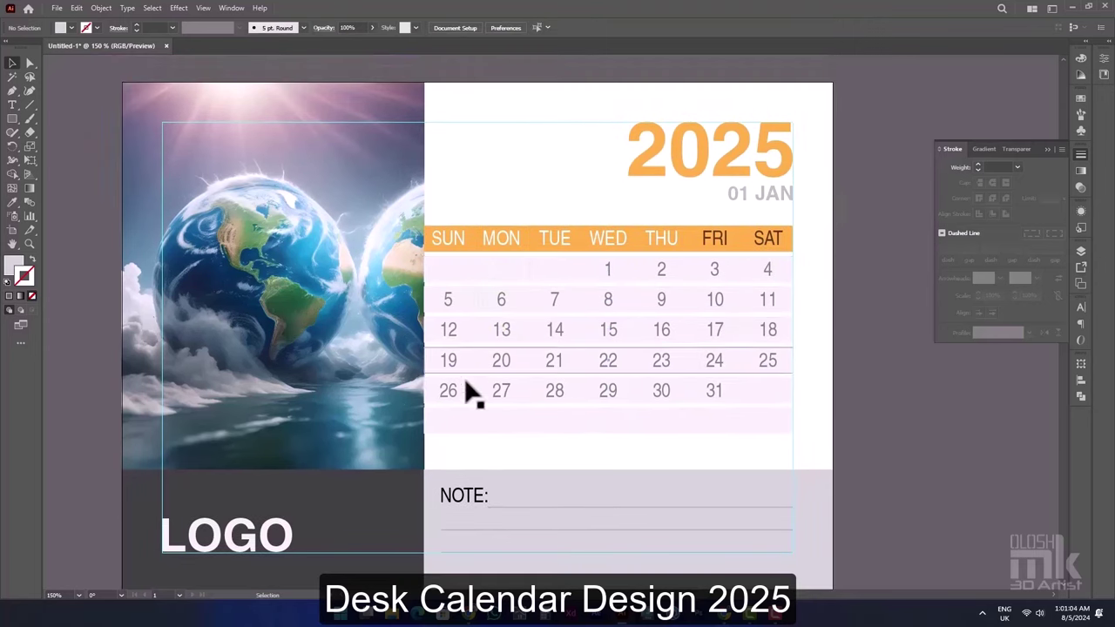
scroll(471, 393, down, 1)
scroll(473, 428, up, 5)
scroll(471, 410, down, 6)
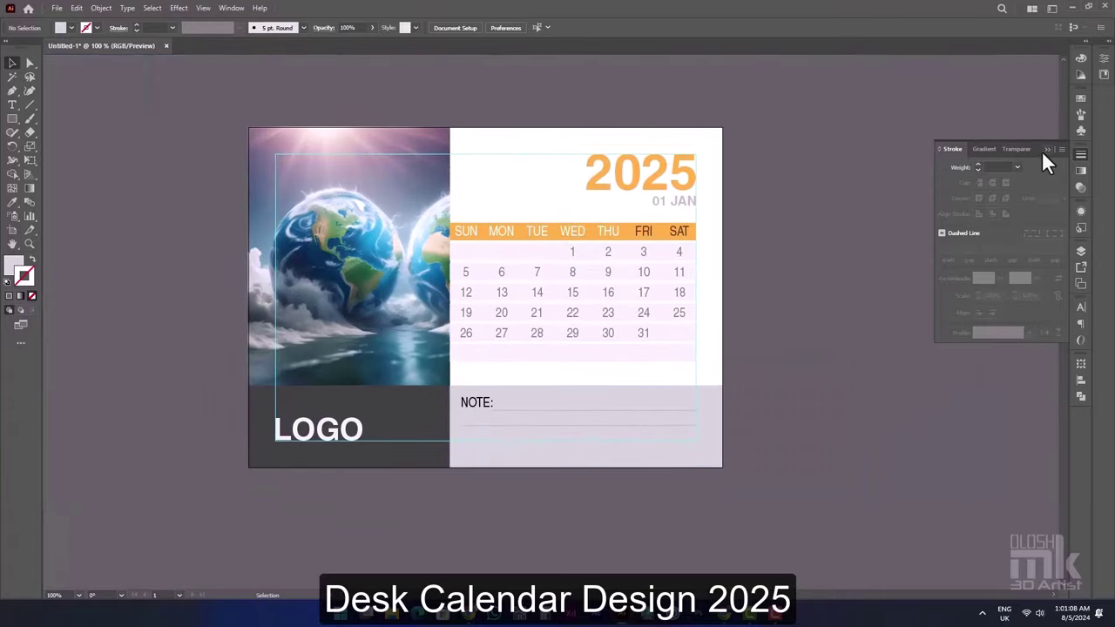
click(1045, 148)
click(912, 198)
click(873, 205)
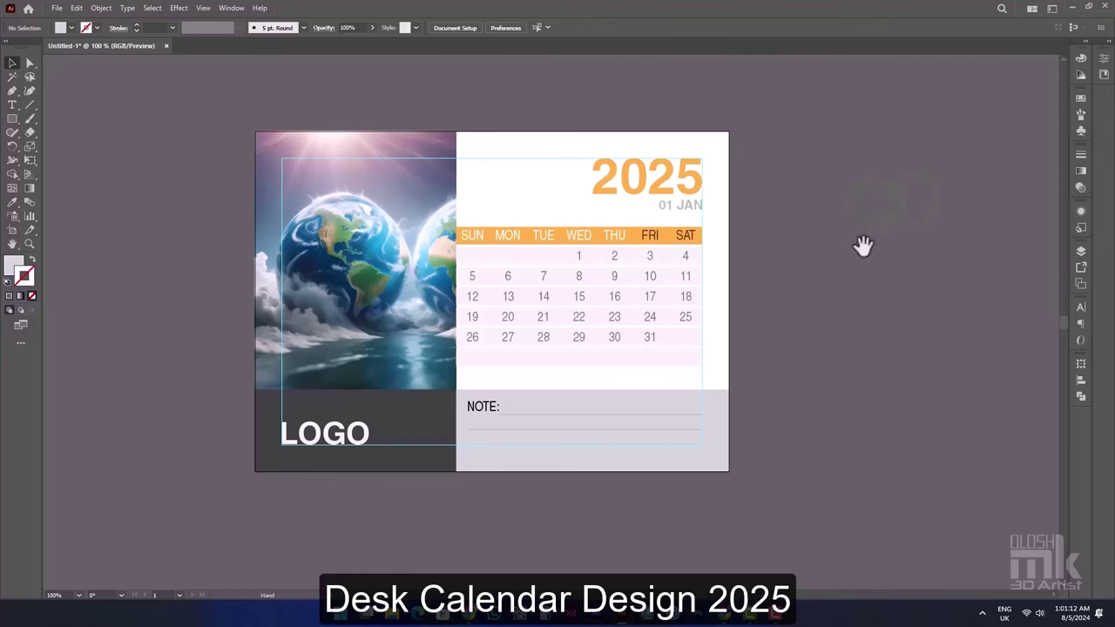
drag(862, 245, 766, 240)
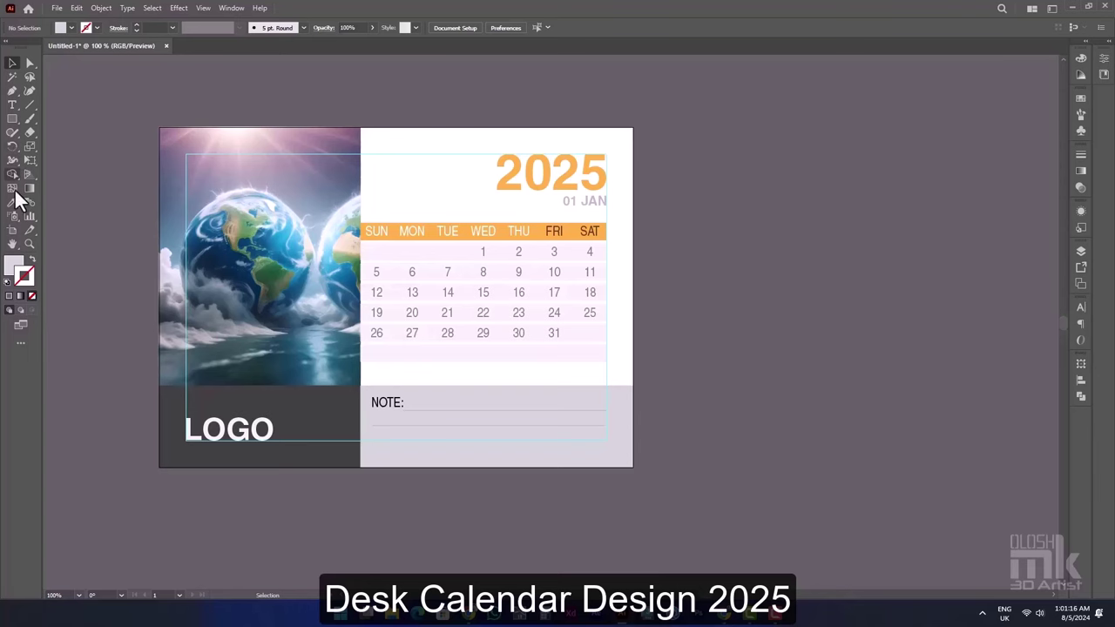
- Alt-drag the January artboard with its artwork to place a copy on its right
click(12, 230)
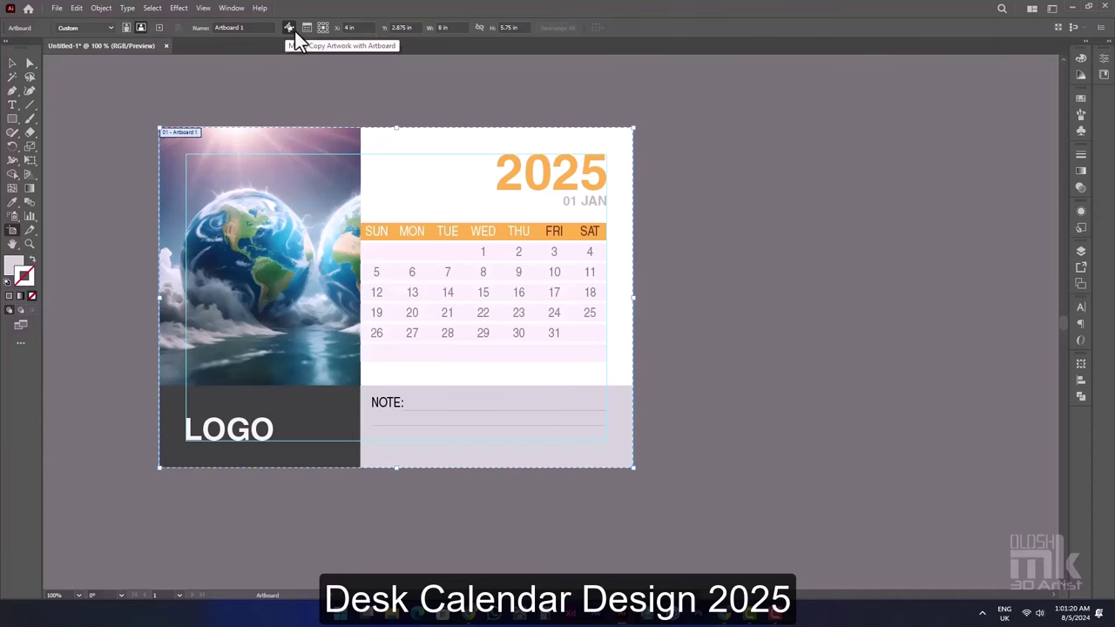
drag(399, 149, 291, 154)
drag(224, 229, 672, 231)
click(13, 63)
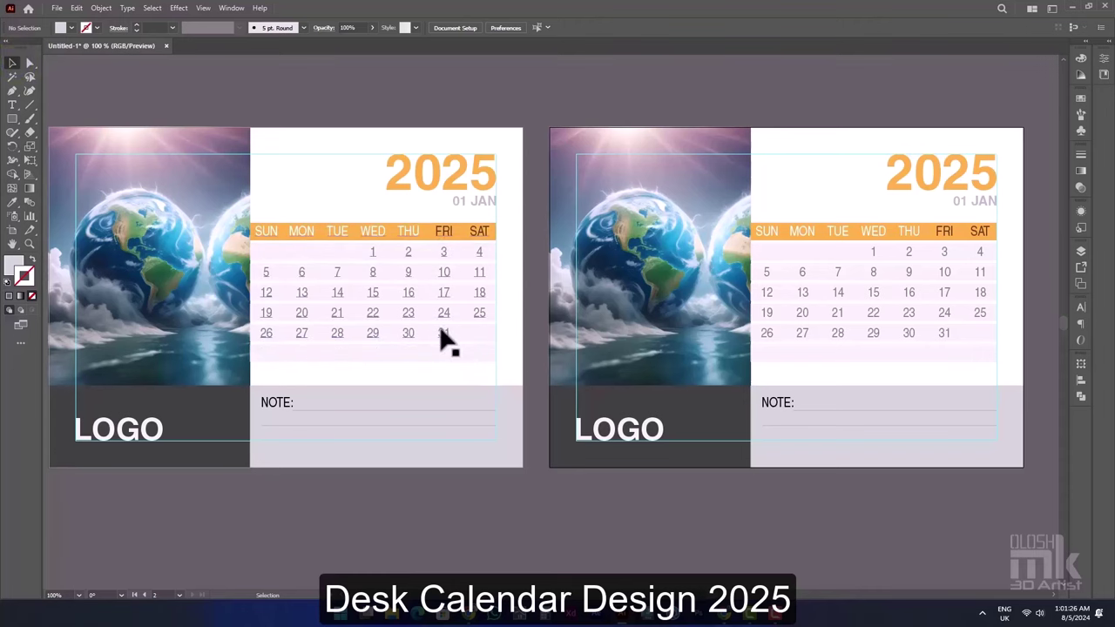
scroll(494, 304, right, 5)
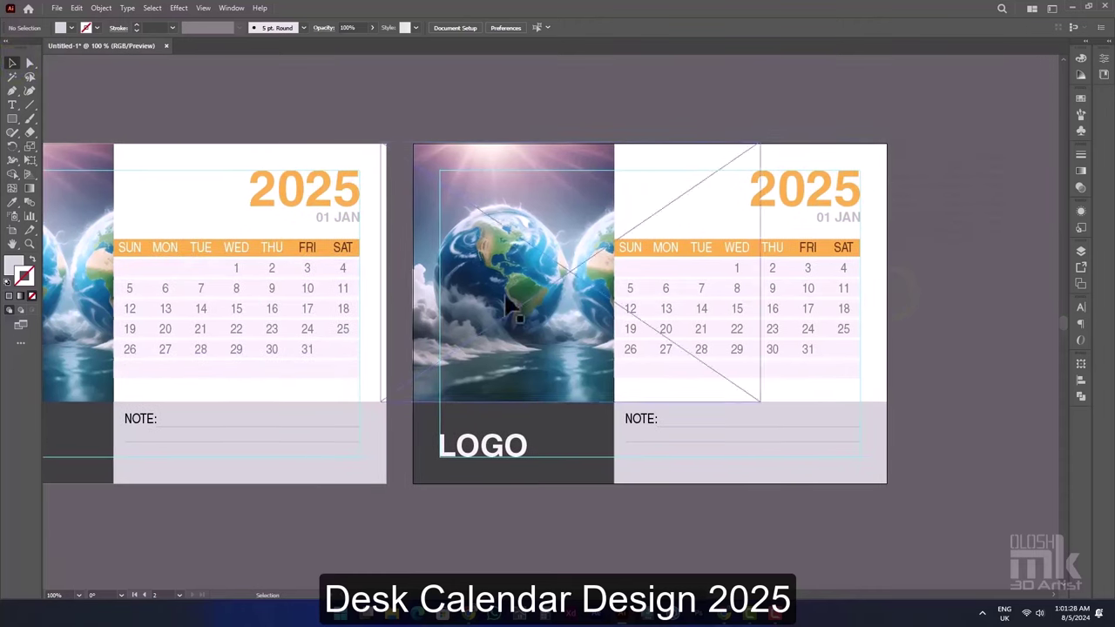
- Retype the second calendar's month JAN as FEB and align the two date labels
click(12, 105)
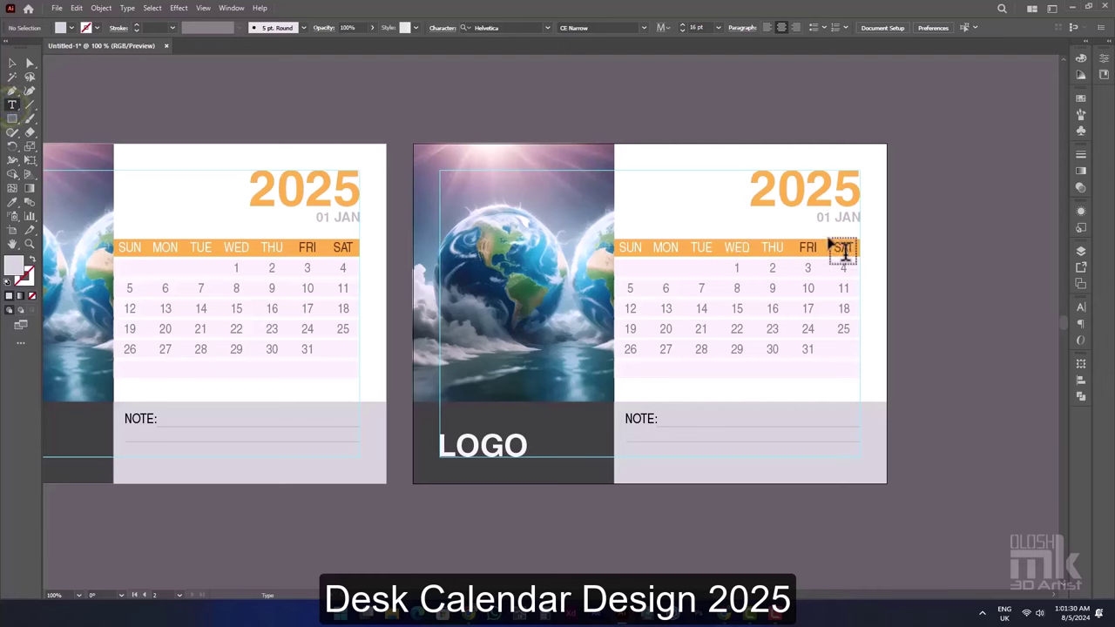
drag(837, 217, 861, 219)
text(FEB)
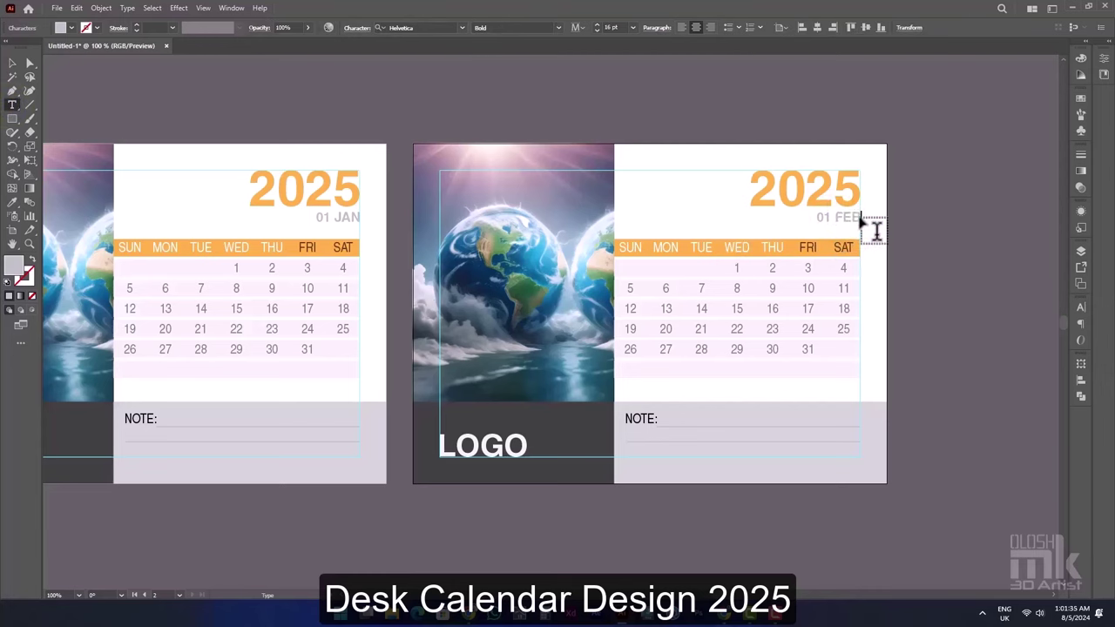
click(13, 64)
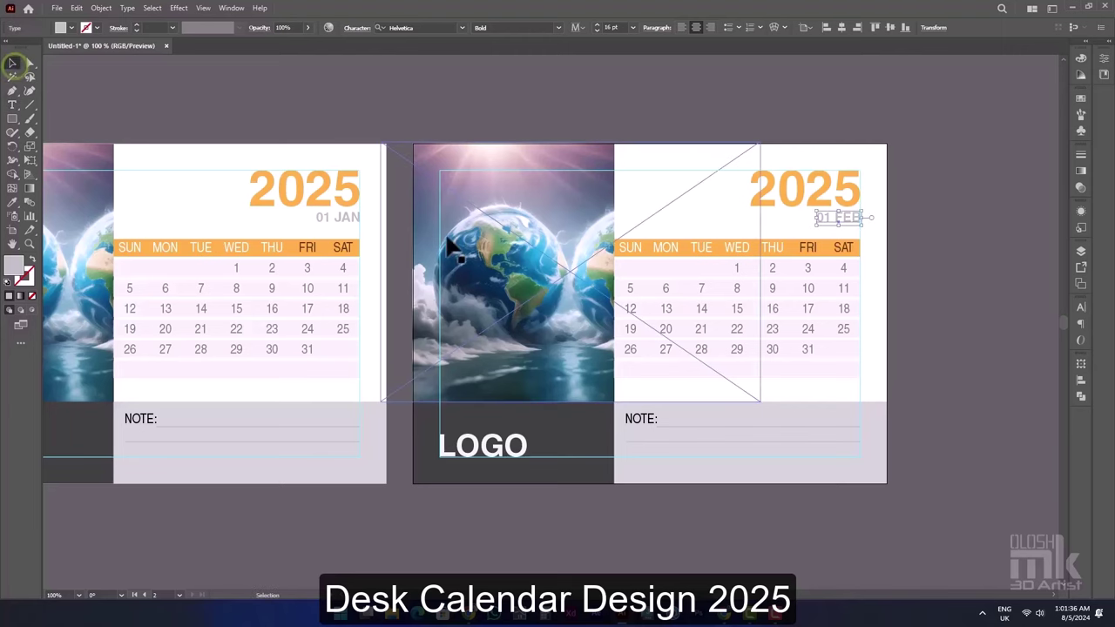
shift+click(353, 220)
click(709, 29)
click(973, 178)
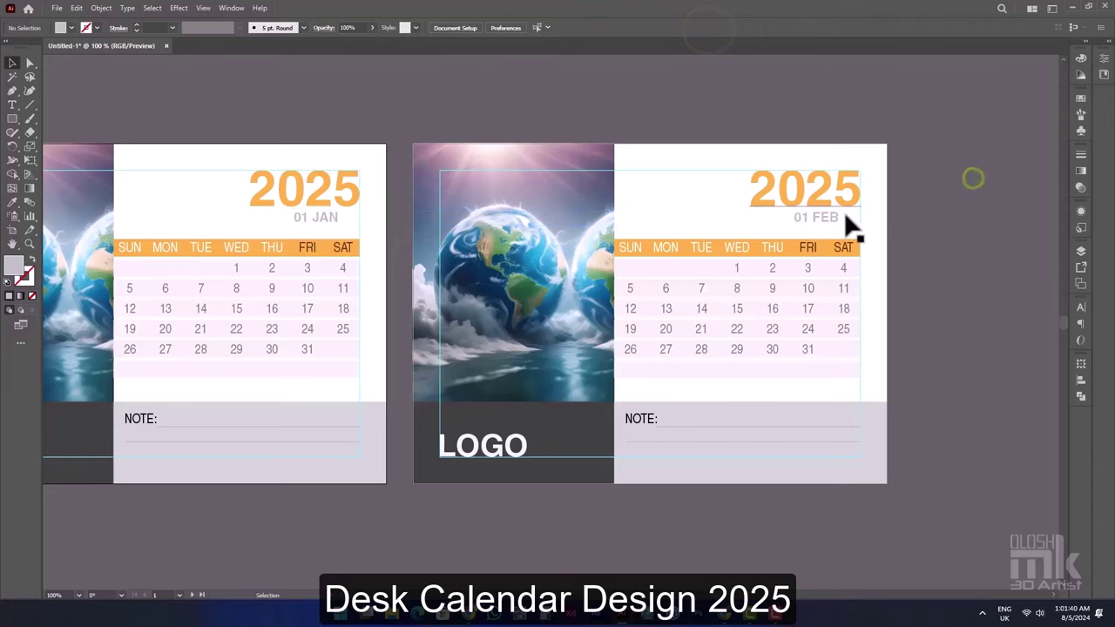
click(834, 219)
shift+click(322, 218)
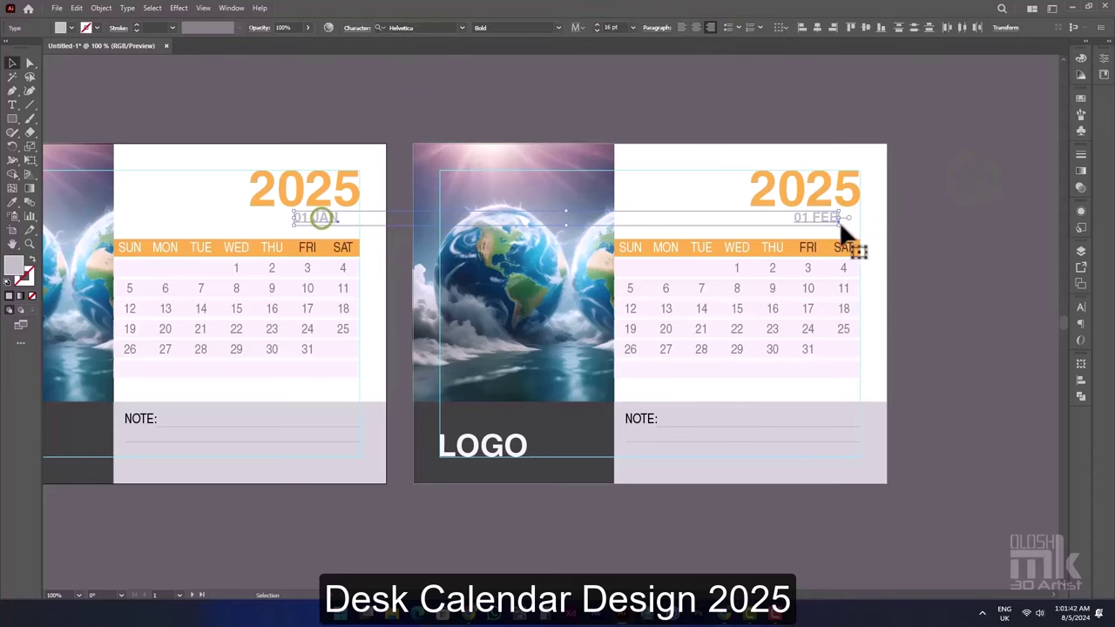
- Nudge 01 FEB and 01 JAN so each right-aligns beneath its 2025 heading
alt+scroll(839, 221, up, 5)
drag(842, 223, 975, 204)
alt+scroll(772, 224, down, 5)
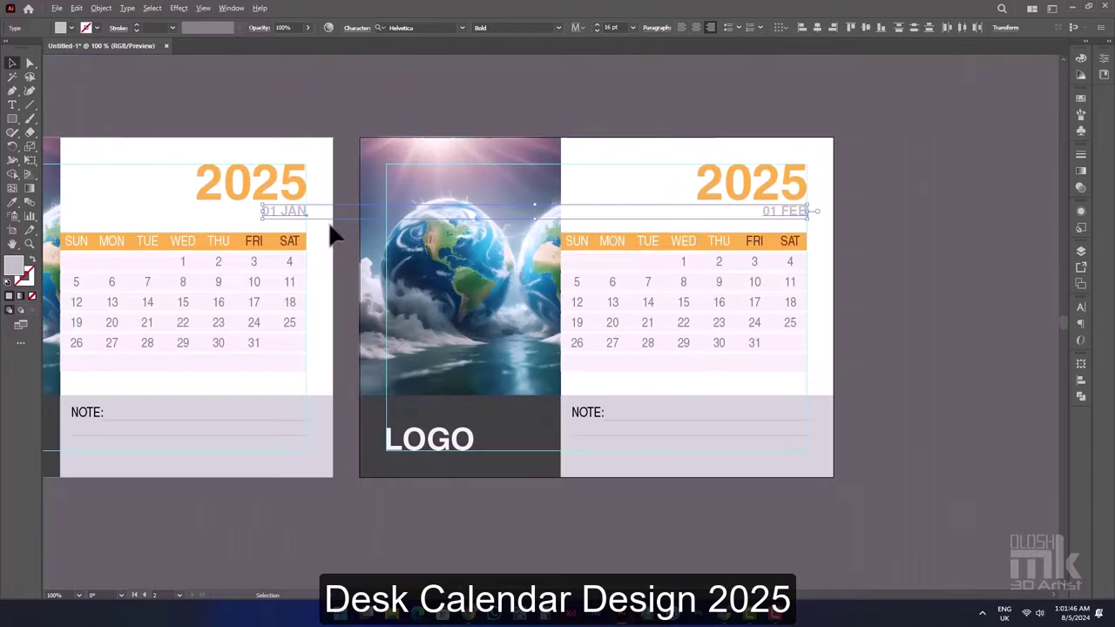
alt+scroll(287, 213, up, 5)
alt+scroll(401, 202, up, 1)
click(772, 194)
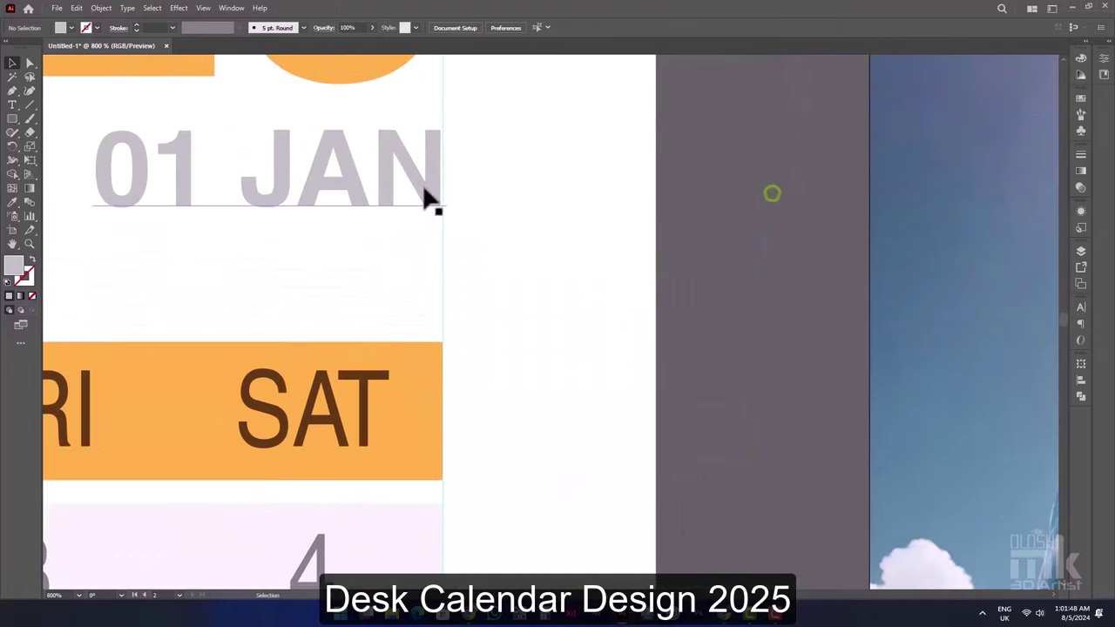
alt+scroll(424, 188, up, 3)
drag(436, 198, 438, 217)
alt+scroll(441, 229, down, 5)
alt+scroll(440, 228, down, 1)
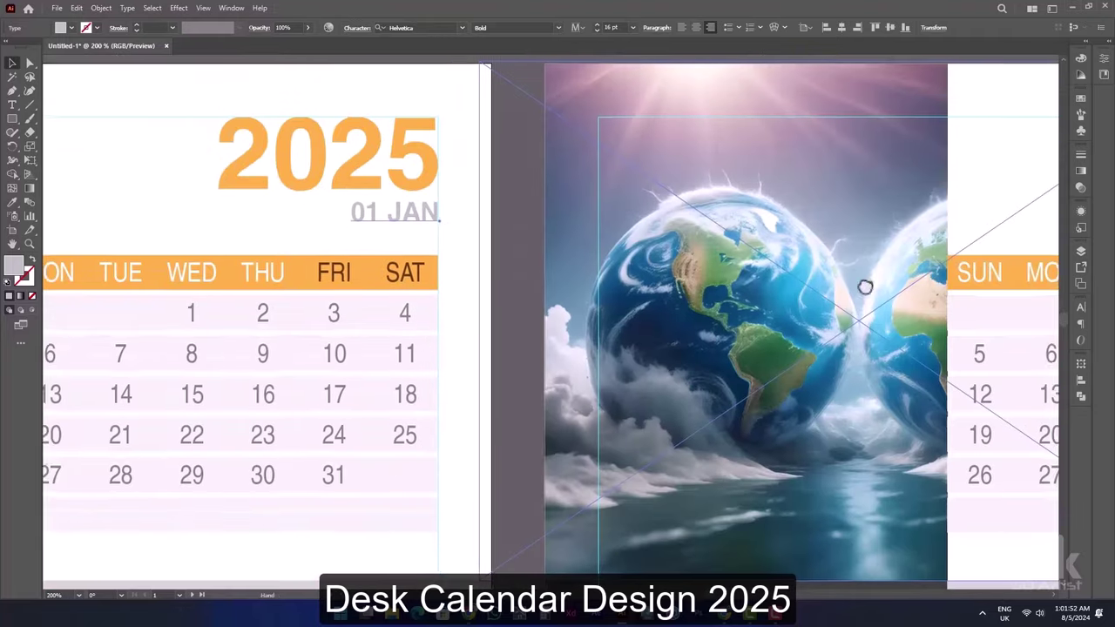
scroll(865, 286, right, 5)
alt+scroll(654, 282, down, 1)
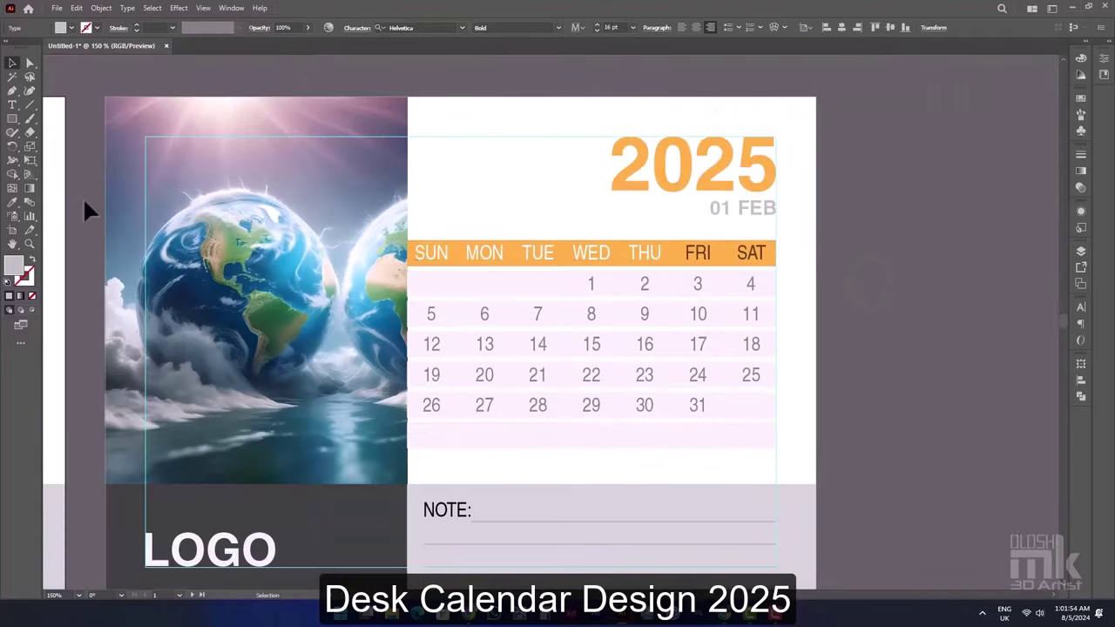
alt+scroll(410, 261, down, 1)
scroll(300, 283, left, 3)
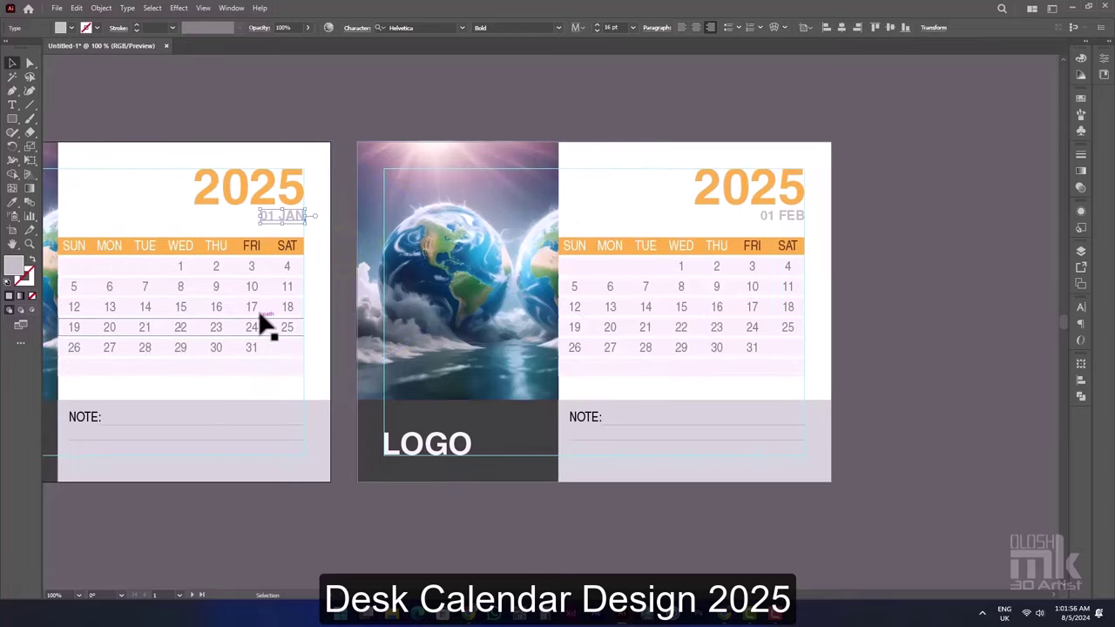
- Insert two tabs before February's 1 so it falls under SAT, and delete 29, 30, 31
click(12, 105)
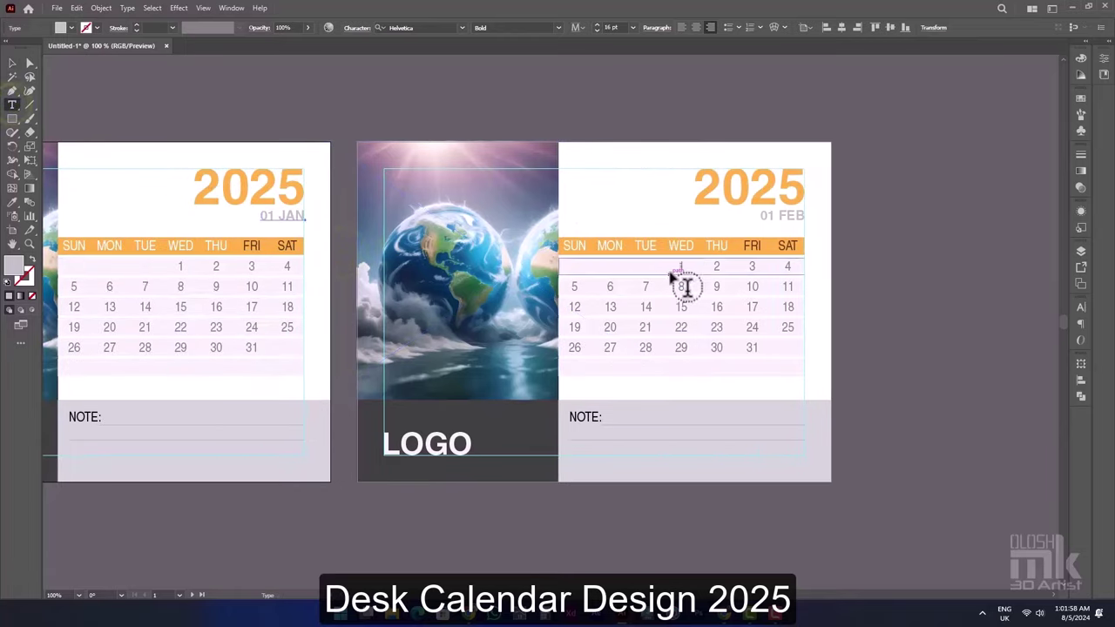
click(685, 266)
key(Tab)
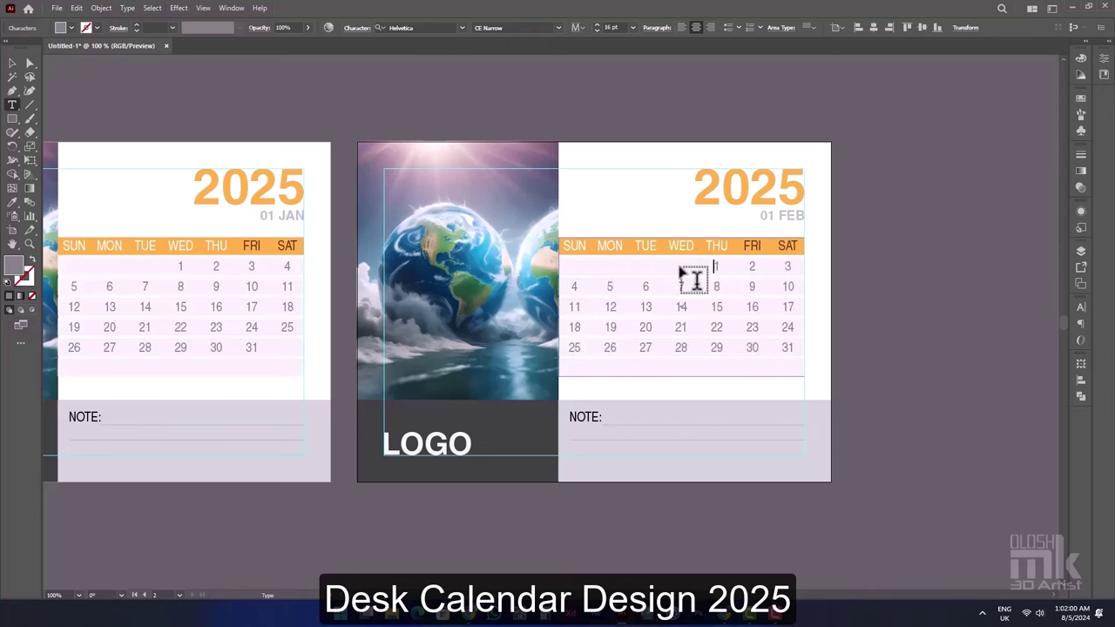
key(Tab)
key(Tab)
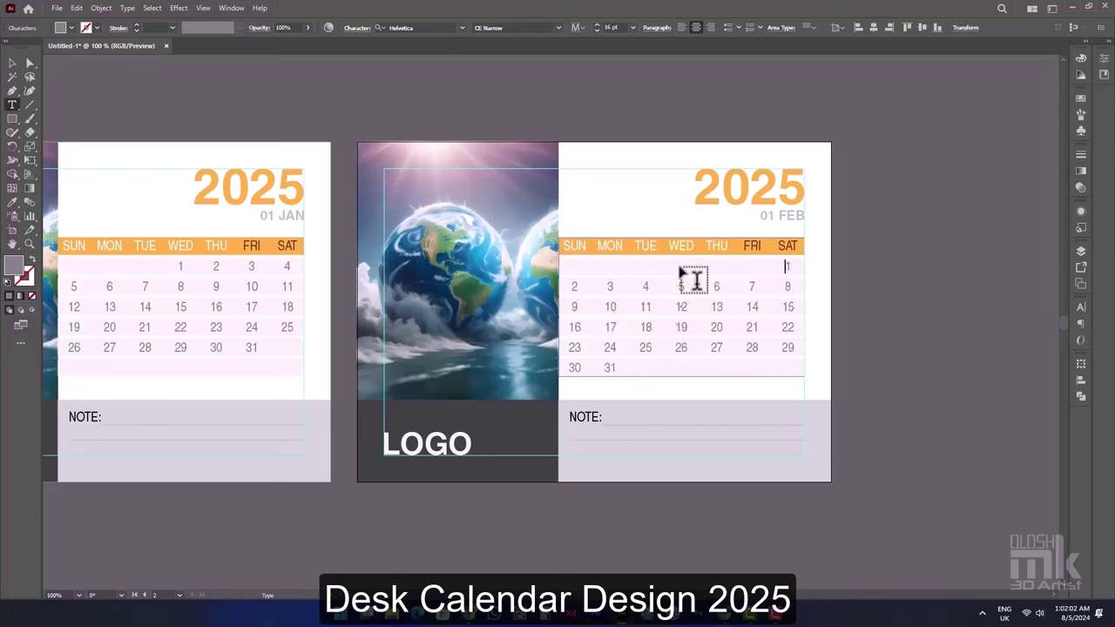
click(612, 369)
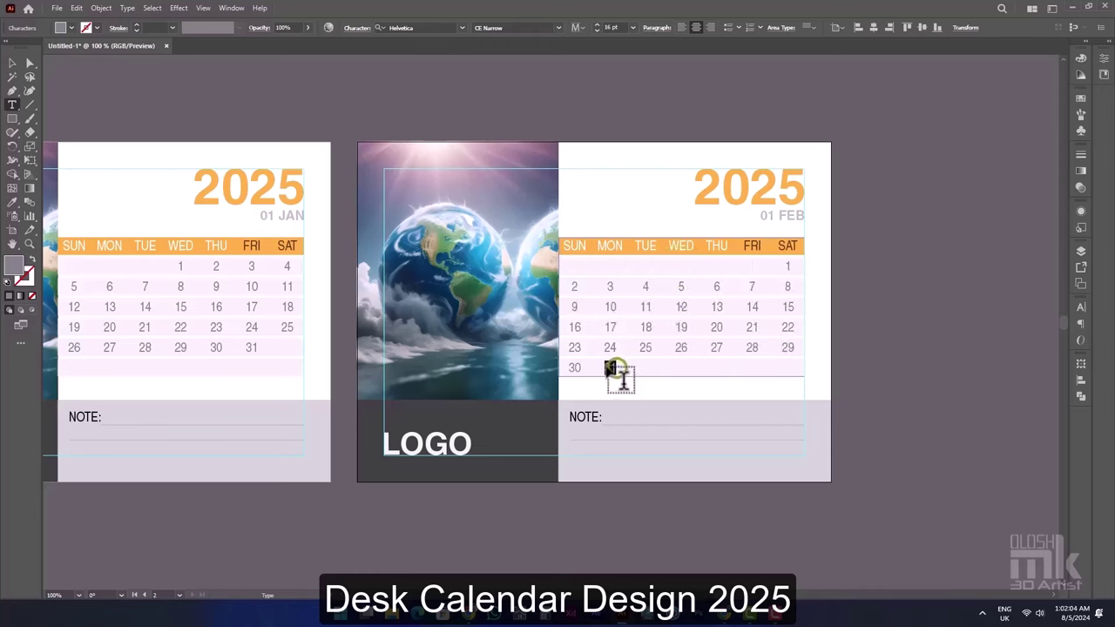
drag(613, 369, 782, 349)
key(BackSpace)
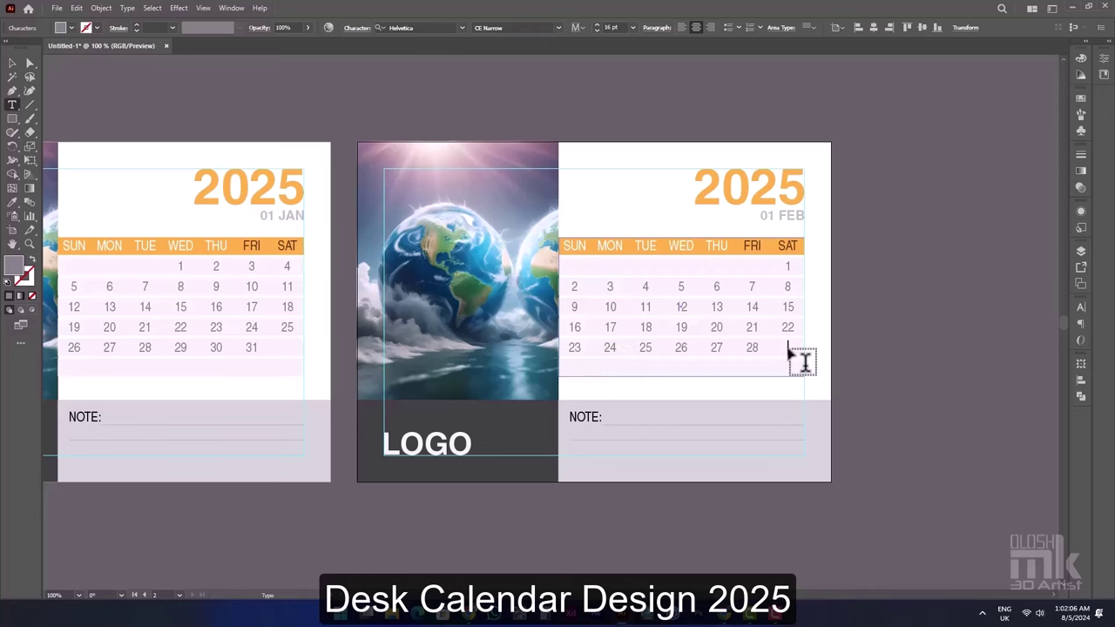
click(15, 67)
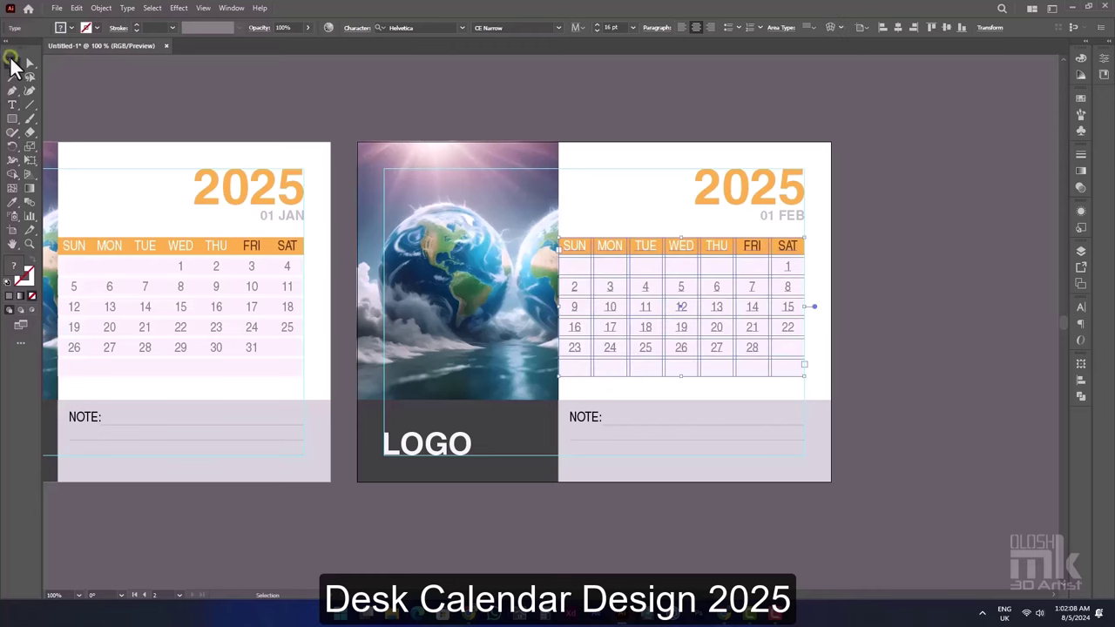
click(548, 122)
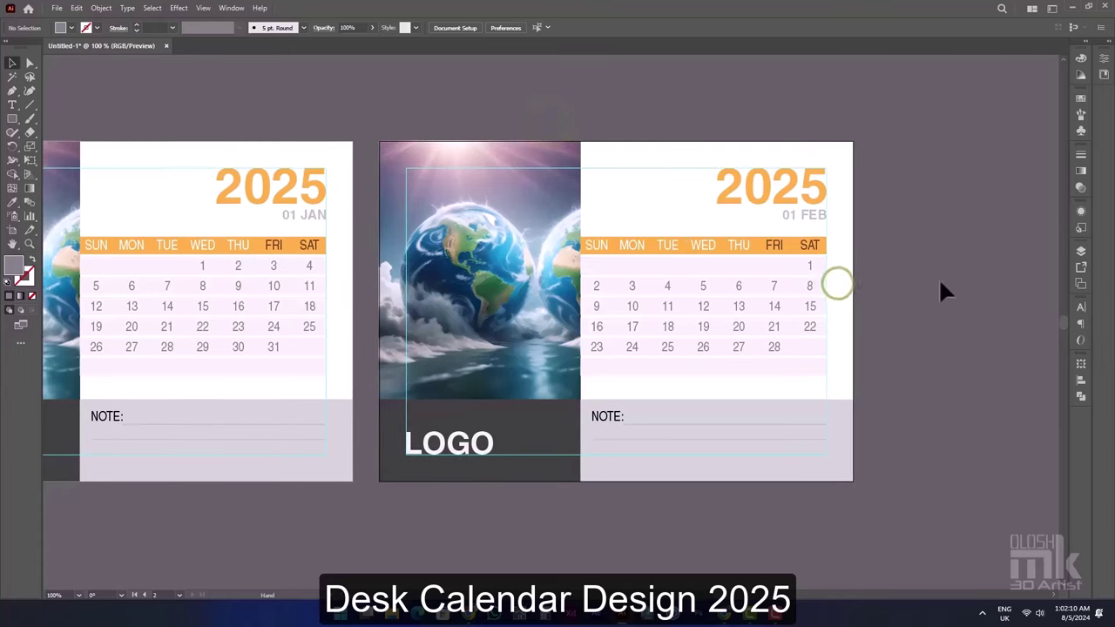
drag(896, 257, 1078, 231)
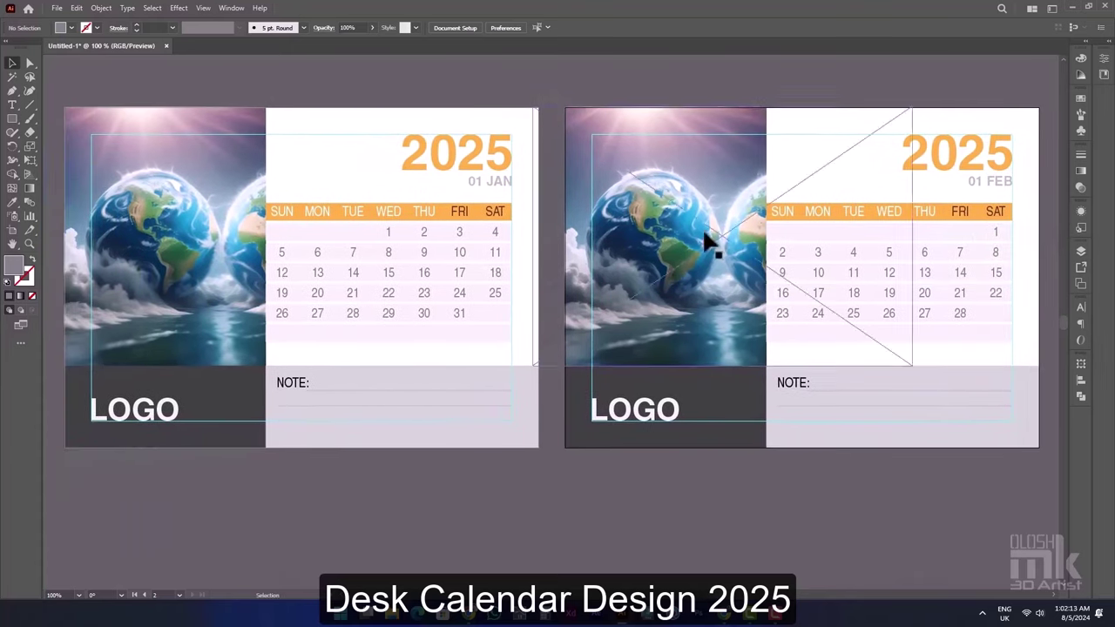
click(14, 234)
- Set up the third calendar page, relabelling its month FEB as MAR
scroll(641, 241, down, 2)
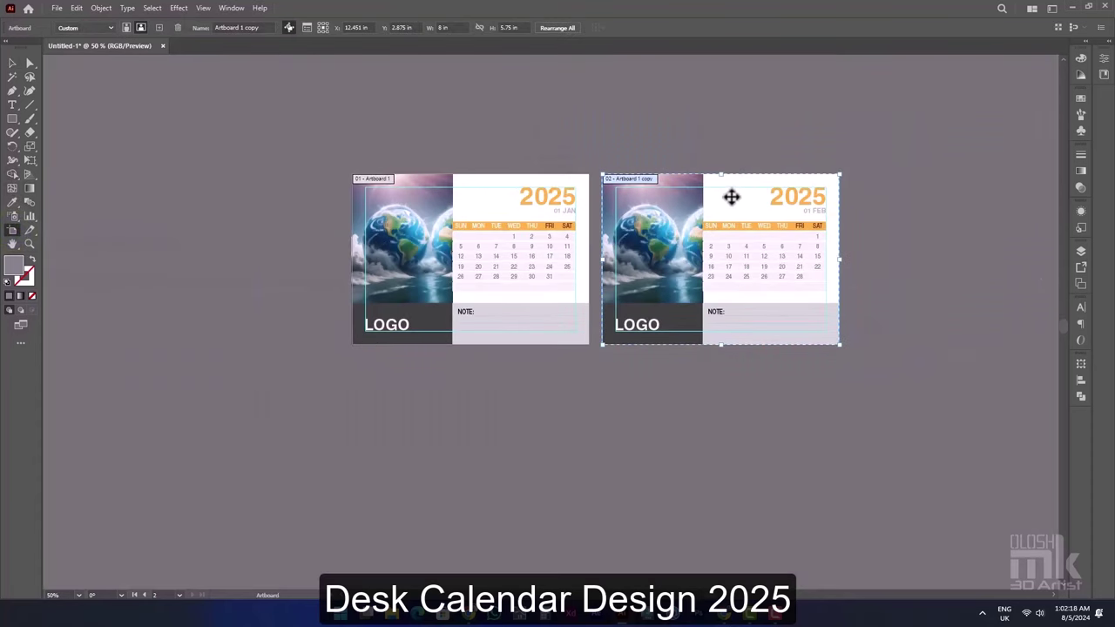
drag(732, 197, 489, 373)
click(12, 63)
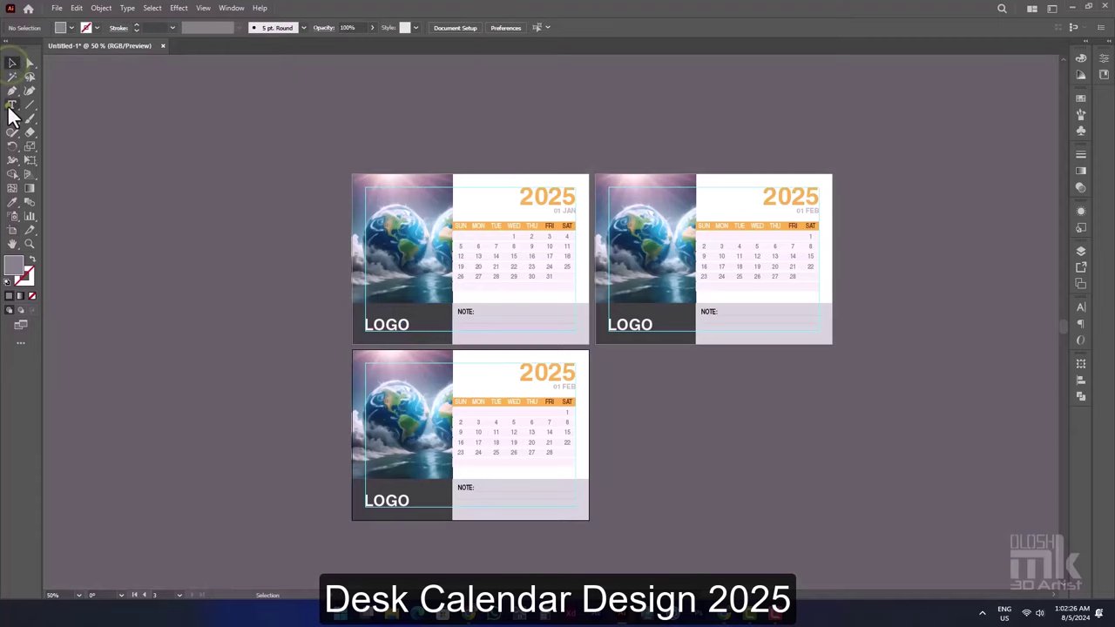
click(12, 105)
scroll(534, 457, up, 2)
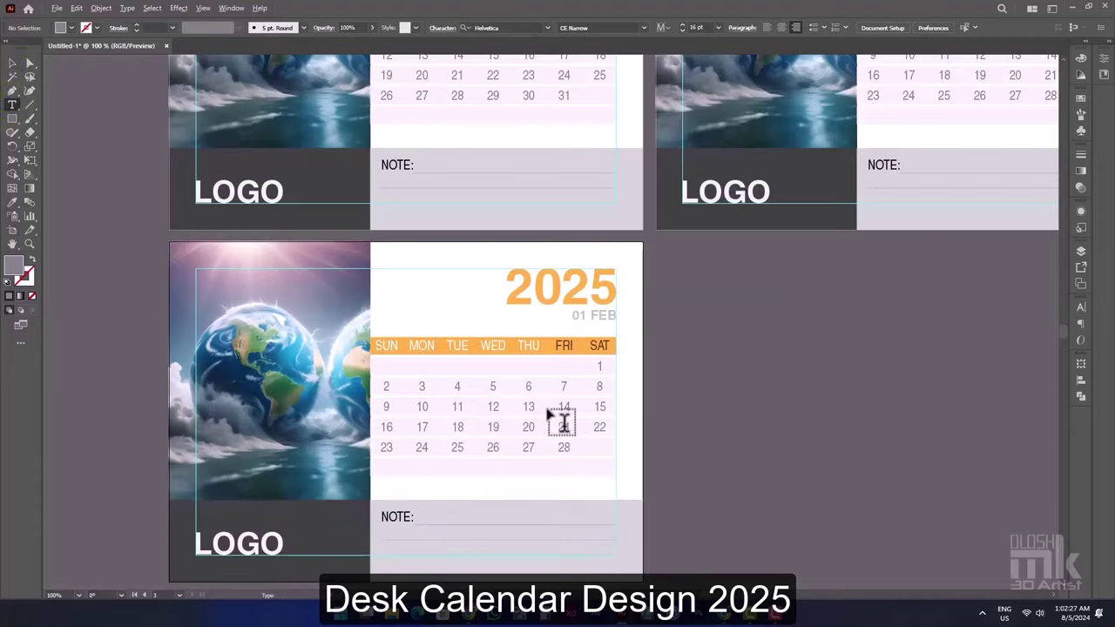
double_click(610, 318)
text(MAR)
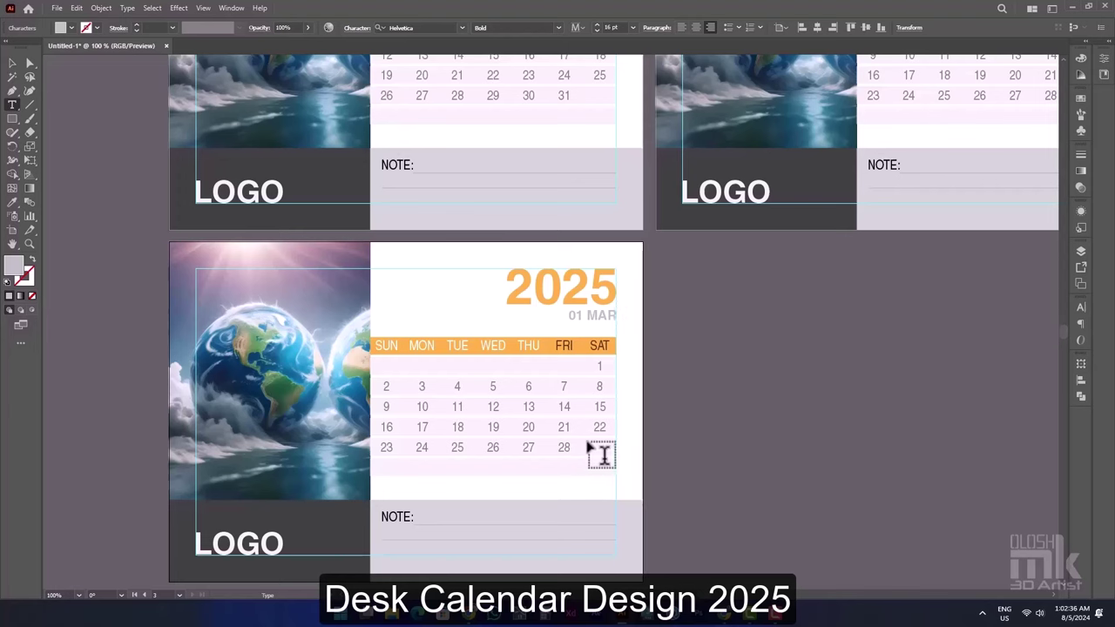
click(568, 448)
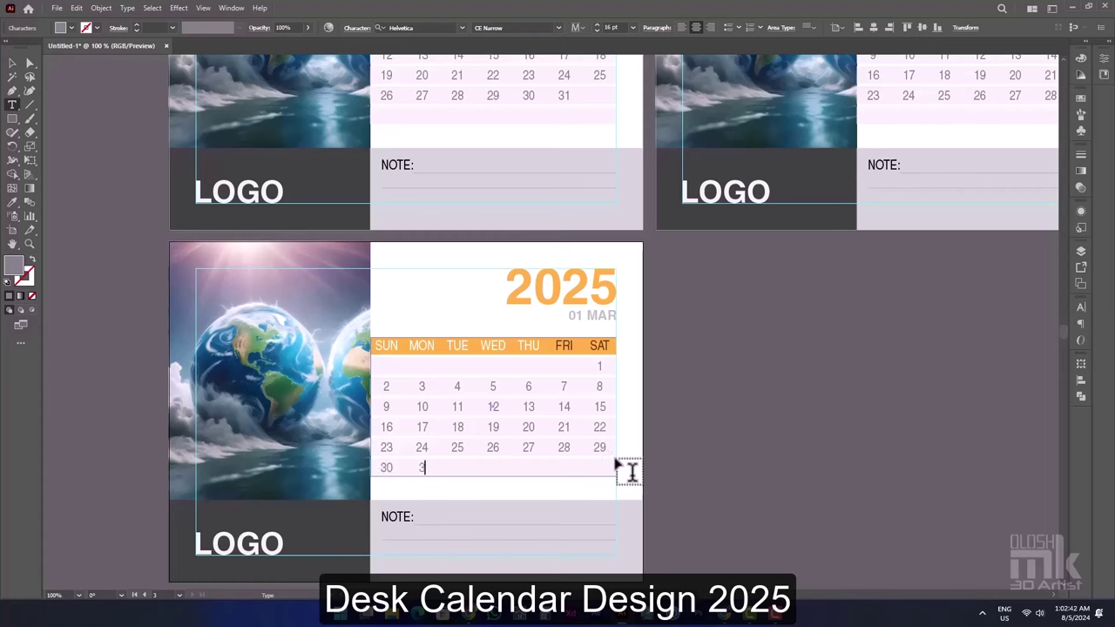
click(12, 62)
- Zoom out so the January, February and March artboards fit side by side
click(842, 443)
key(ctrl+minus)
click(790, 394)
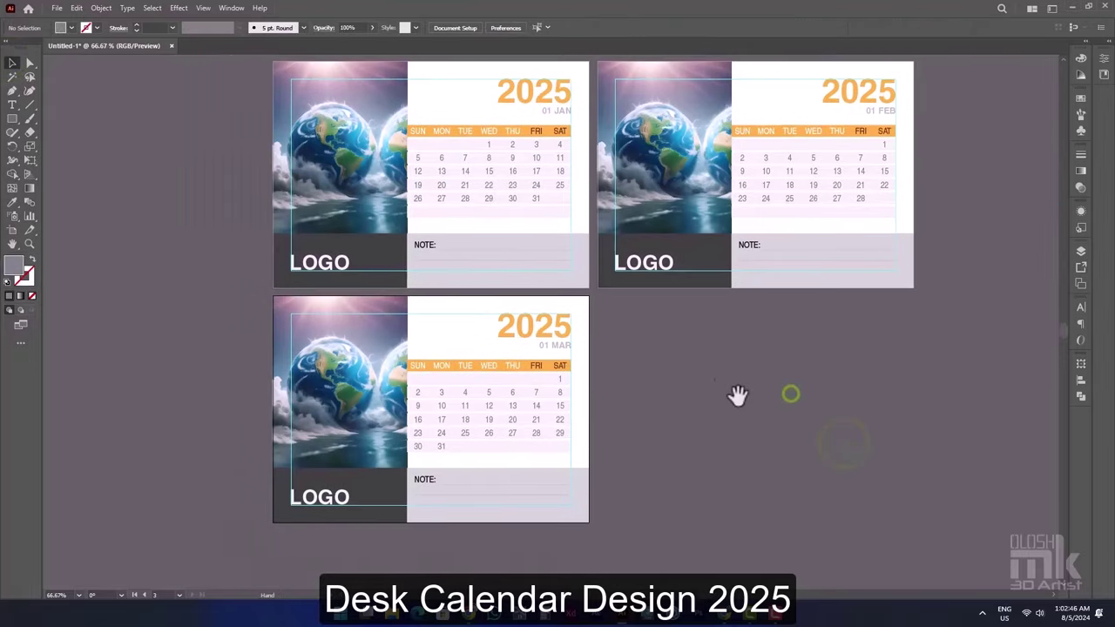
click(12, 104)
- Type 'Continue All Month' beside the March card, enlarge it and colour it white
click(641, 406)
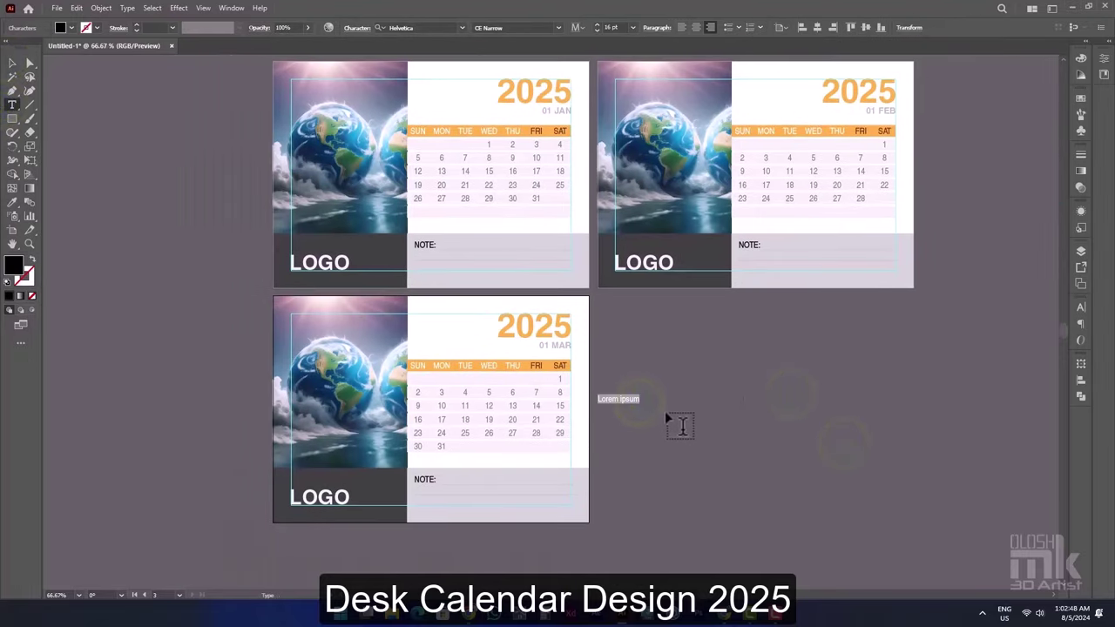
text(Contin)
text(u)
text(e All Mo)
text(nth)
click(12, 63)
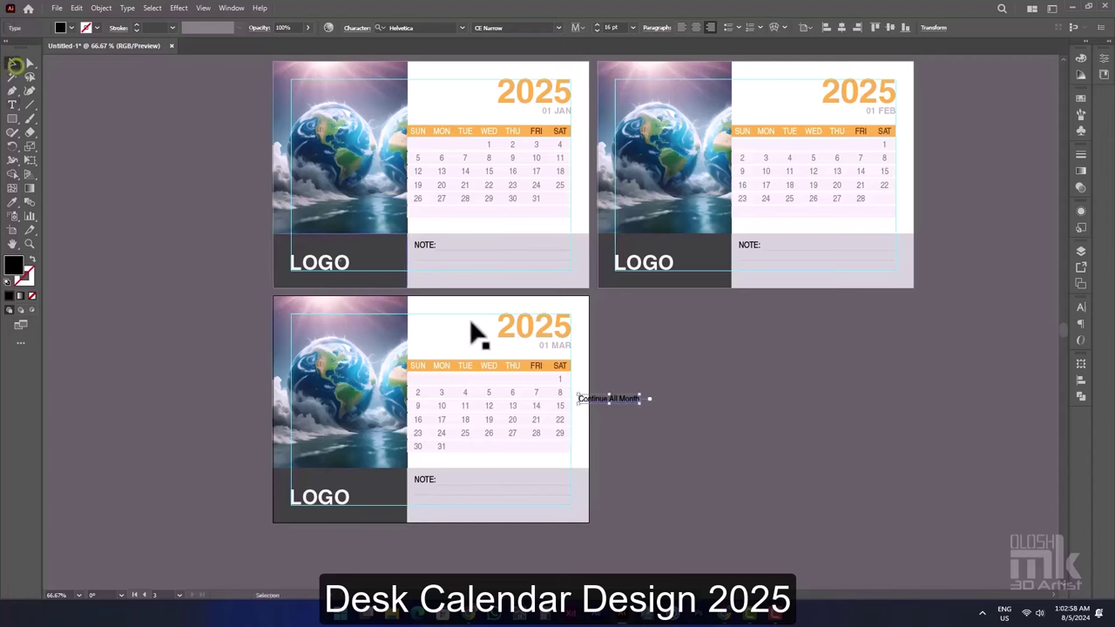
drag(641, 408, 801, 481)
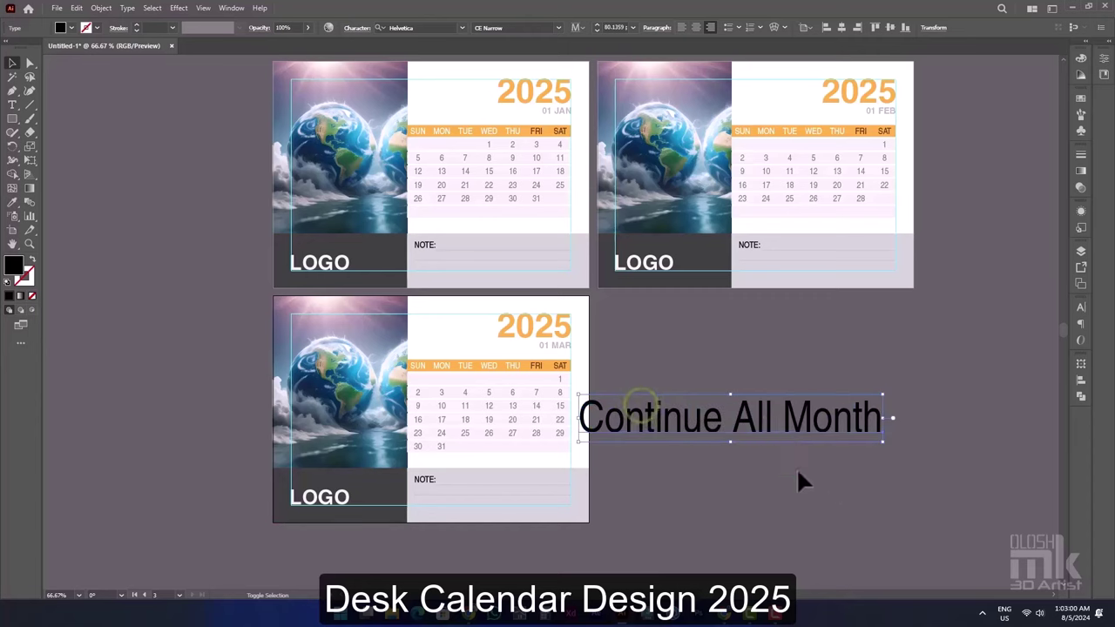
drag(770, 429, 810, 401)
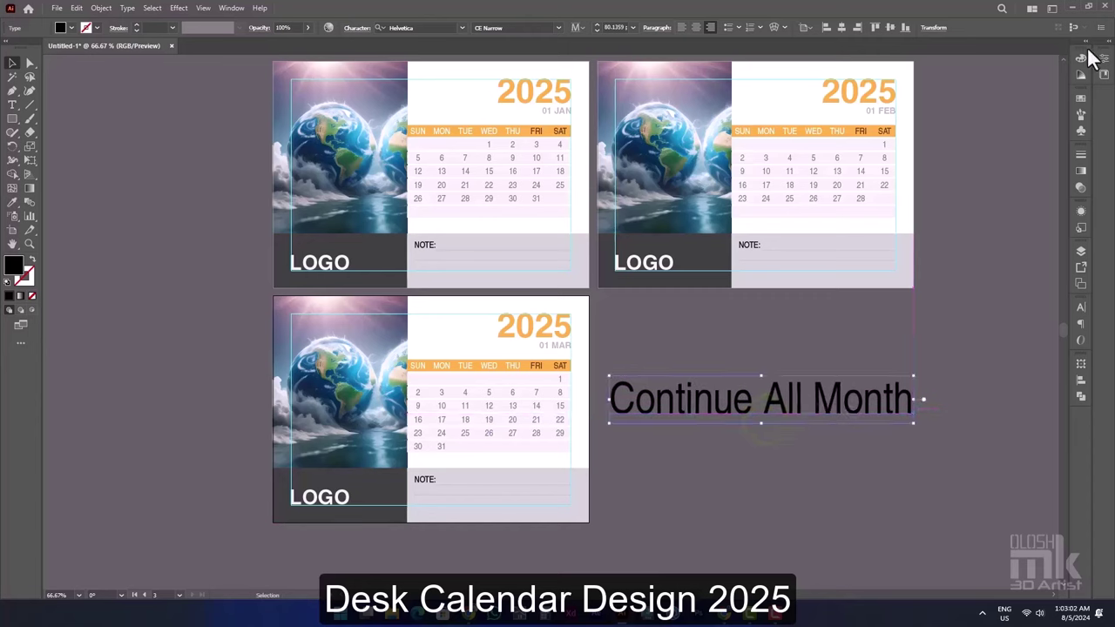
click(1081, 57)
click(952, 132)
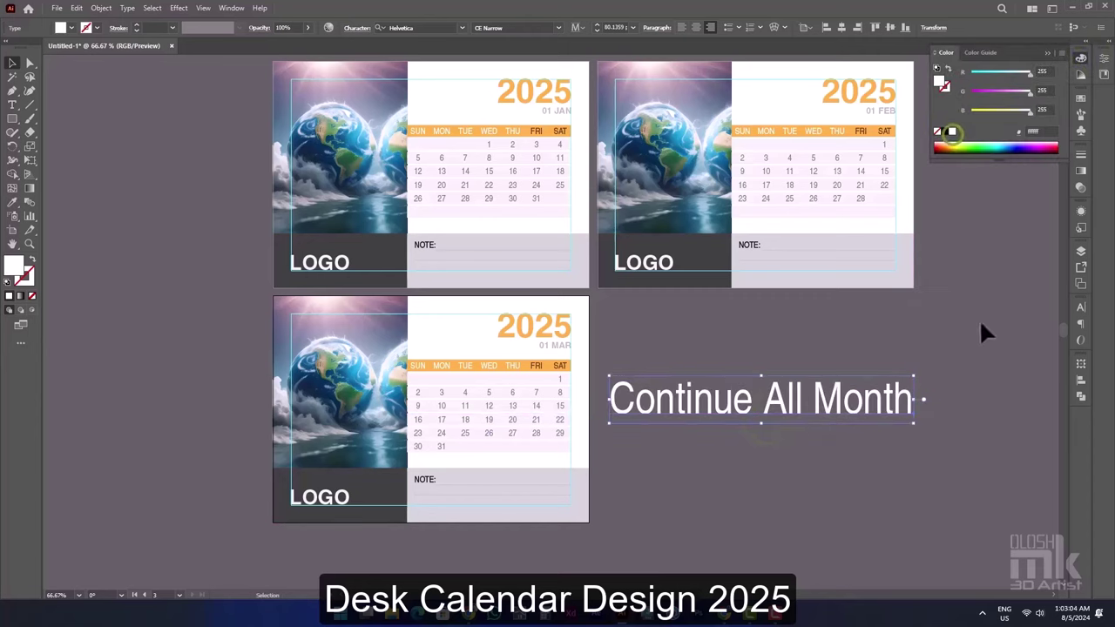
click(984, 361)
drag(957, 325, 933, 361)
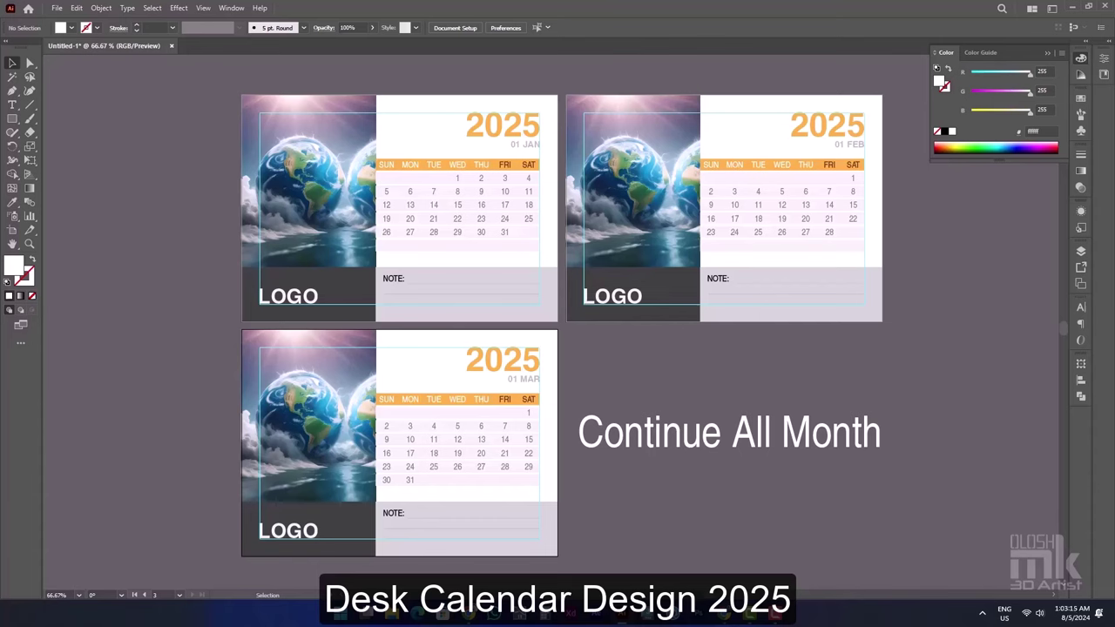
- Relink the February card's photo to the pink sunset tree-reflection image via the Links panel
drag(477, 338, 593, 244)
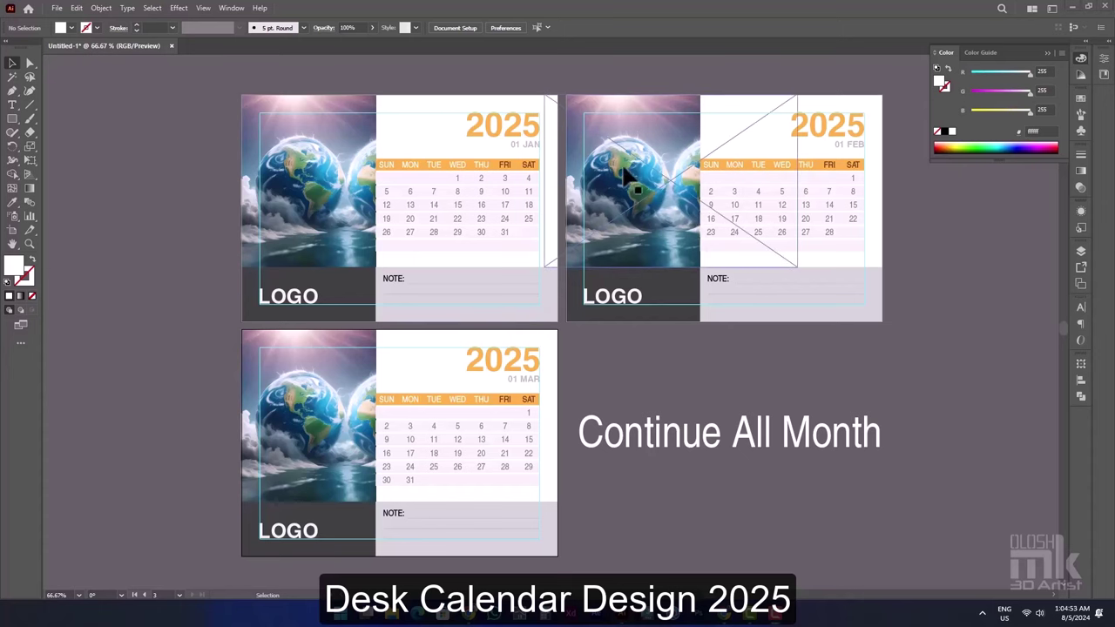
drag(624, 176, 625, 177)
click(29, 65)
click(659, 219)
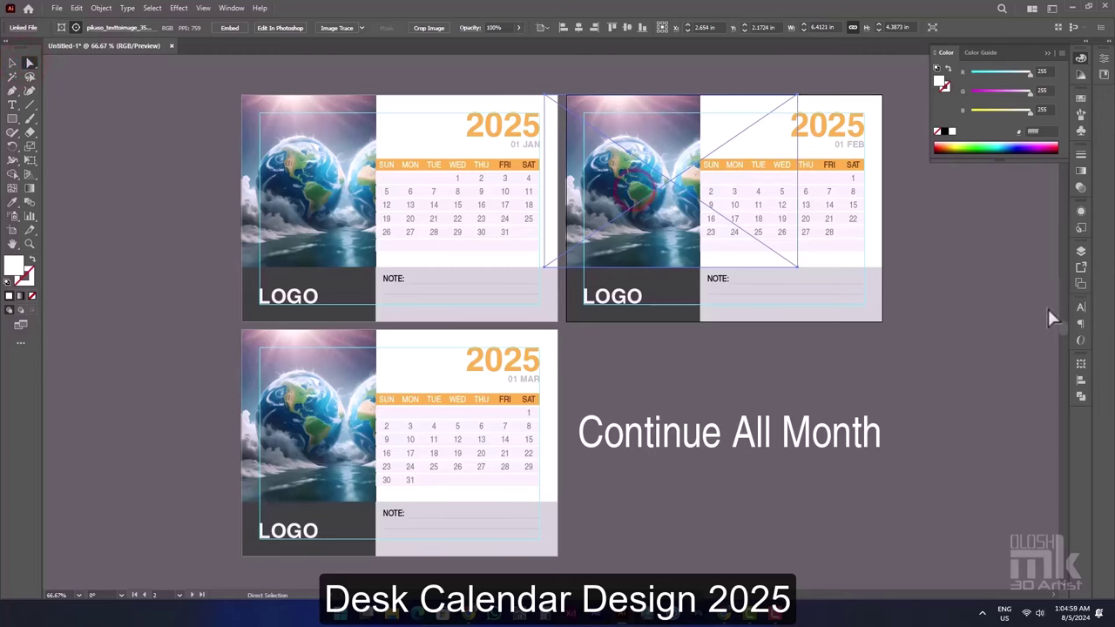
click(232, 9)
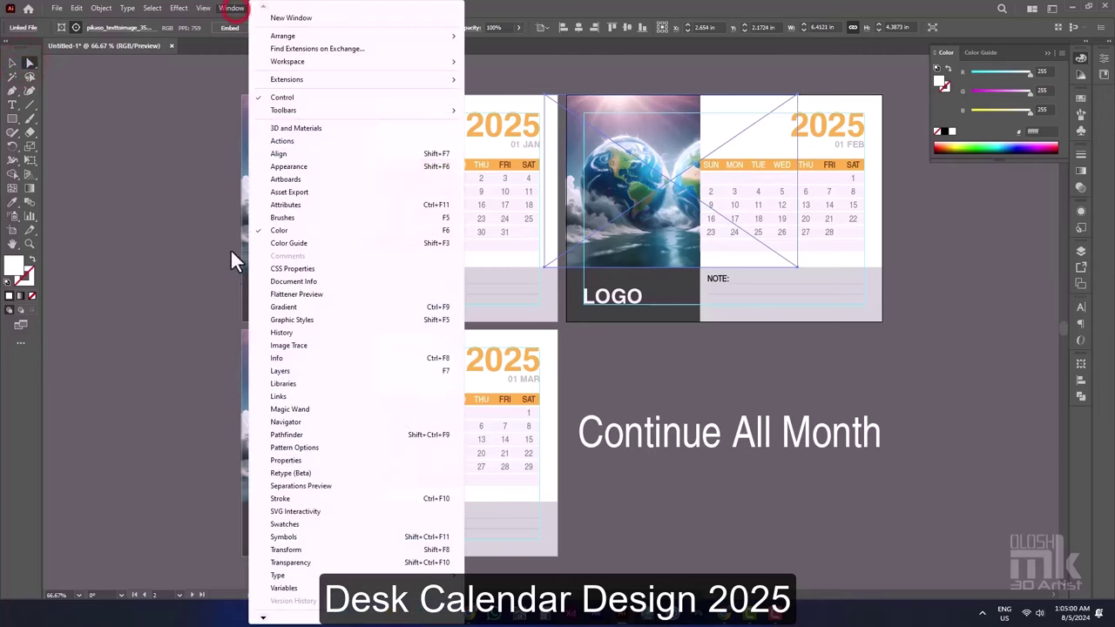
click(288, 392)
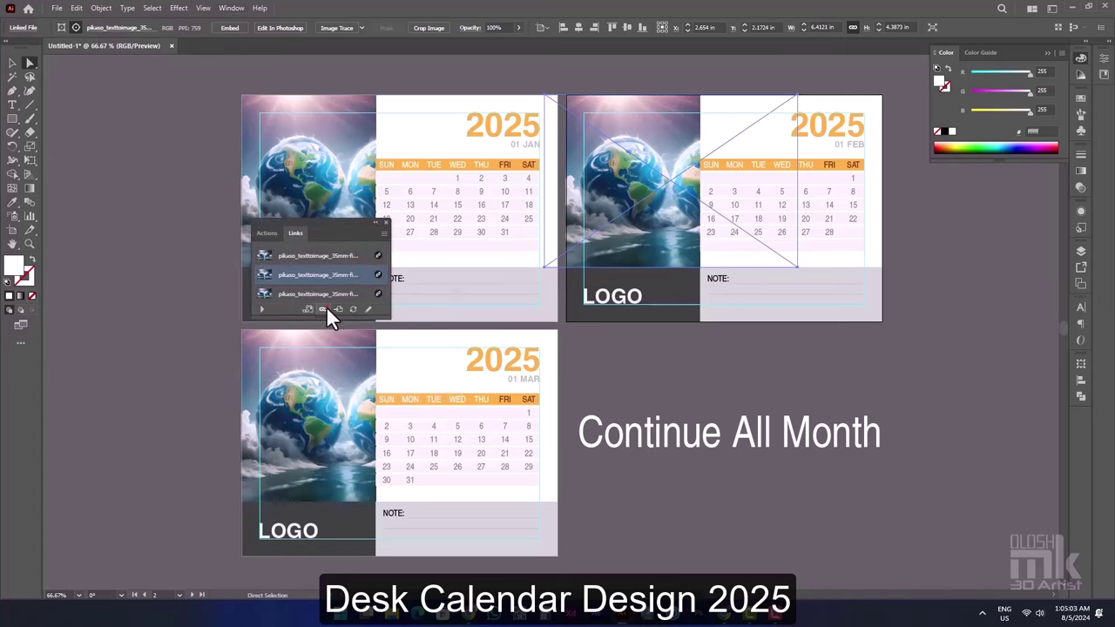
click(324, 308)
scroll(217, 316, down, 3)
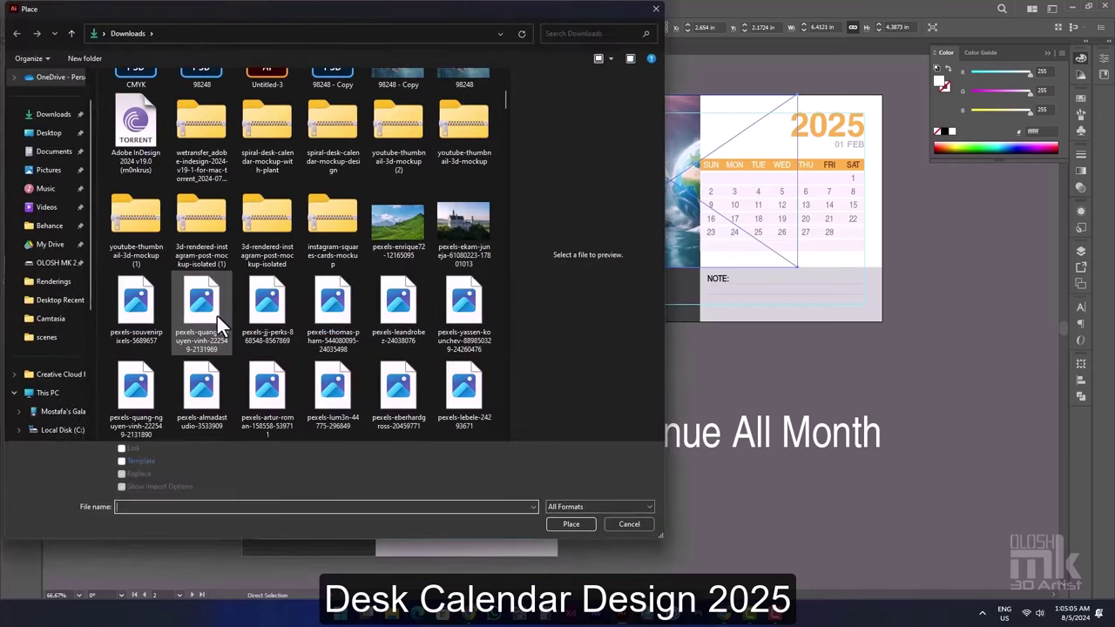
scroll(226, 307, down, 10)
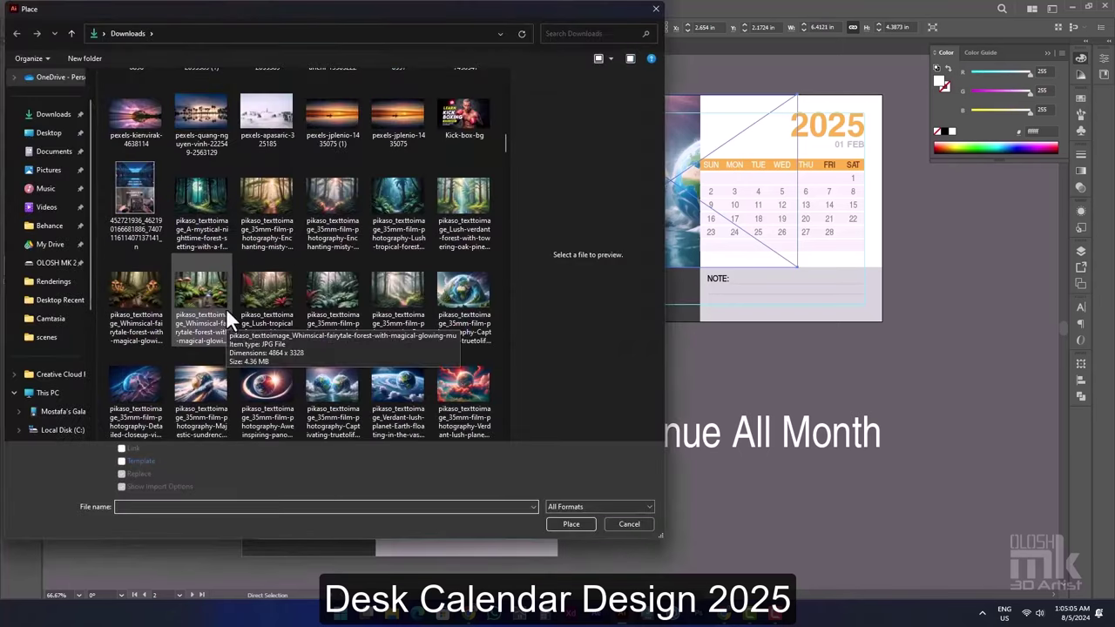
click(146, 126)
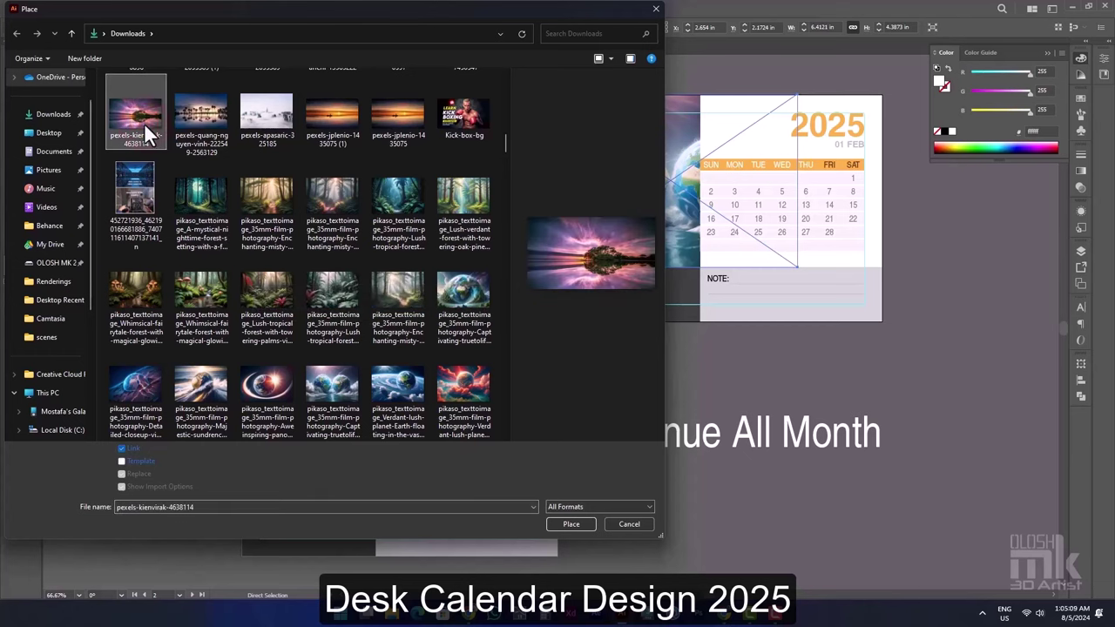
double_click(143, 122)
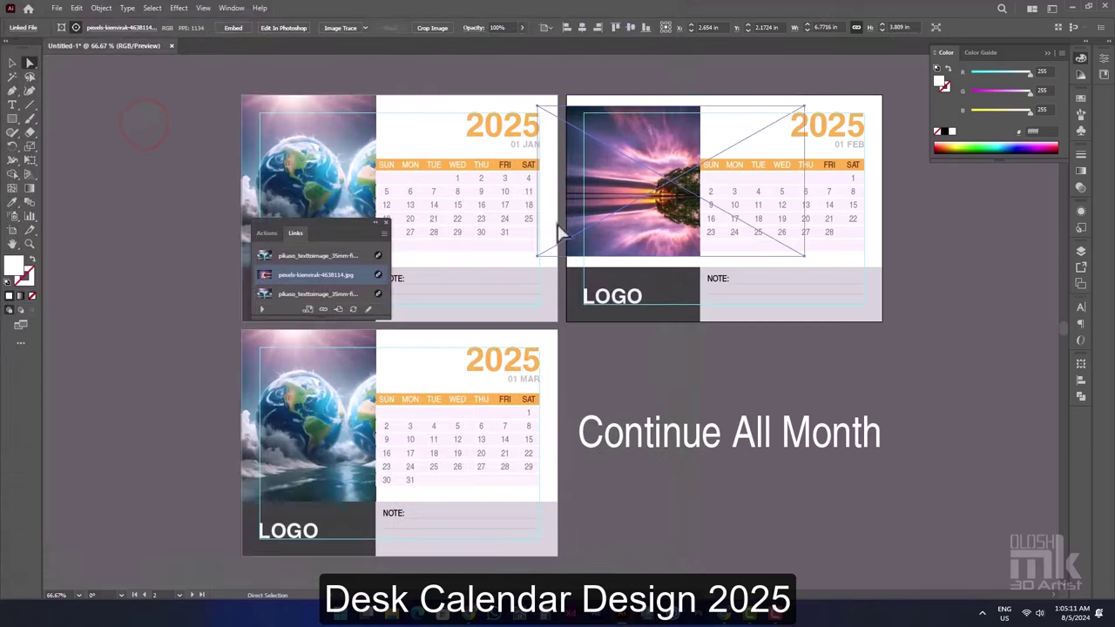
- Stretch the sunset image to fill the February photo area
drag(648, 188, 618, 240)
key(v)
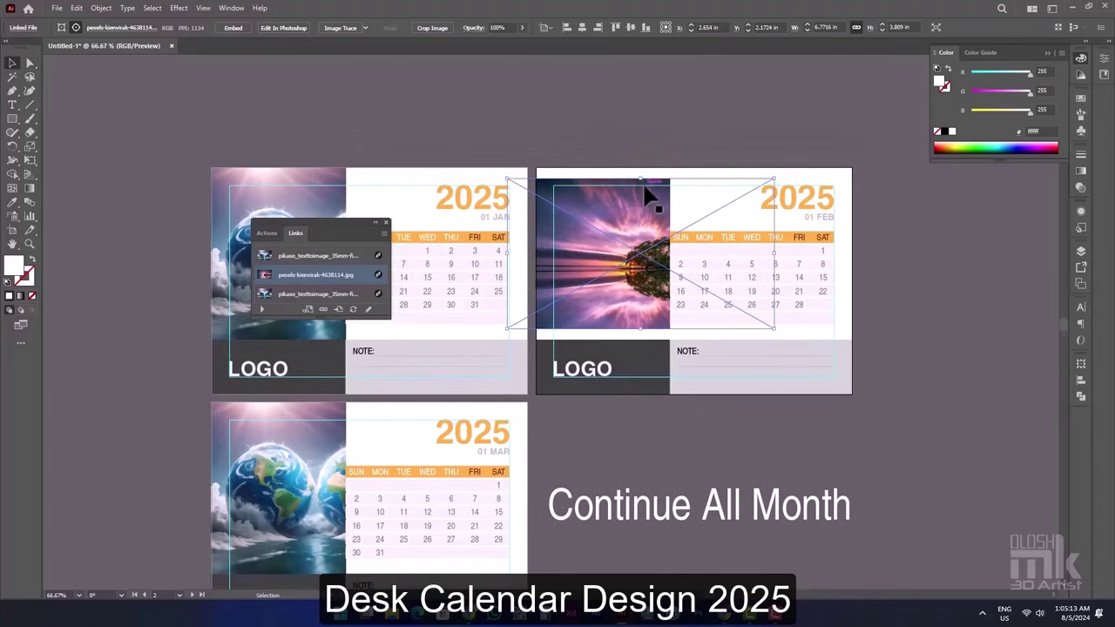
drag(643, 179, 642, 165)
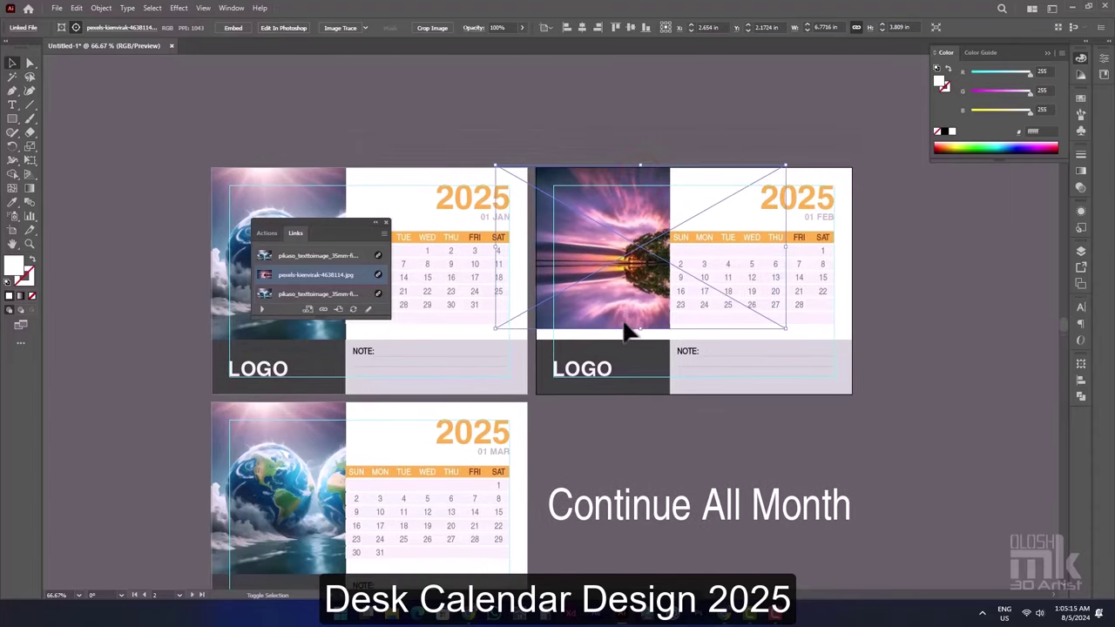
mouse_move(643, 329)
mouse_down()
mouse_move(642, 341)
mouse_move(649, 312)
mouse_move(586, 300)
mouse_up()
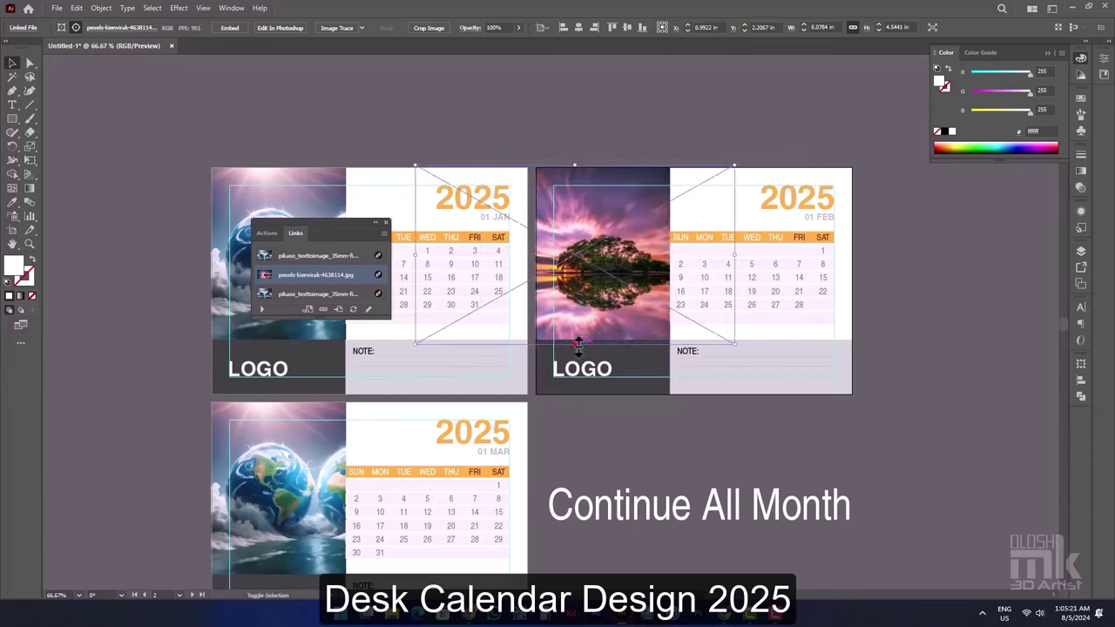
mouse_move(578, 343)
mouse_down()
mouse_move(581, 357)
mouse_move(629, 359)
mouse_up()
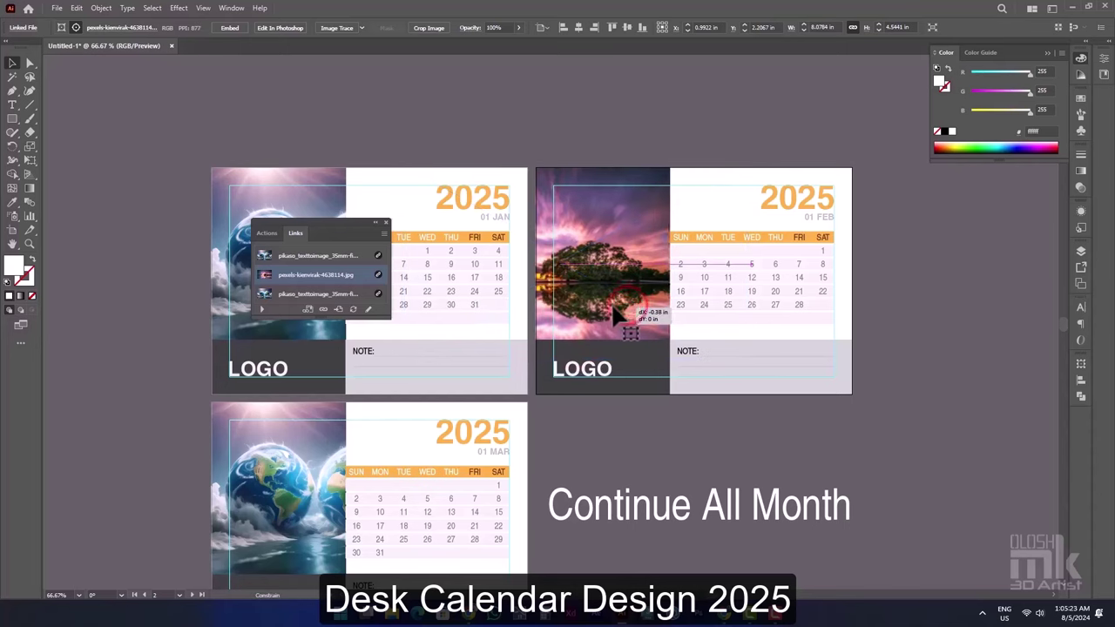
key(a)
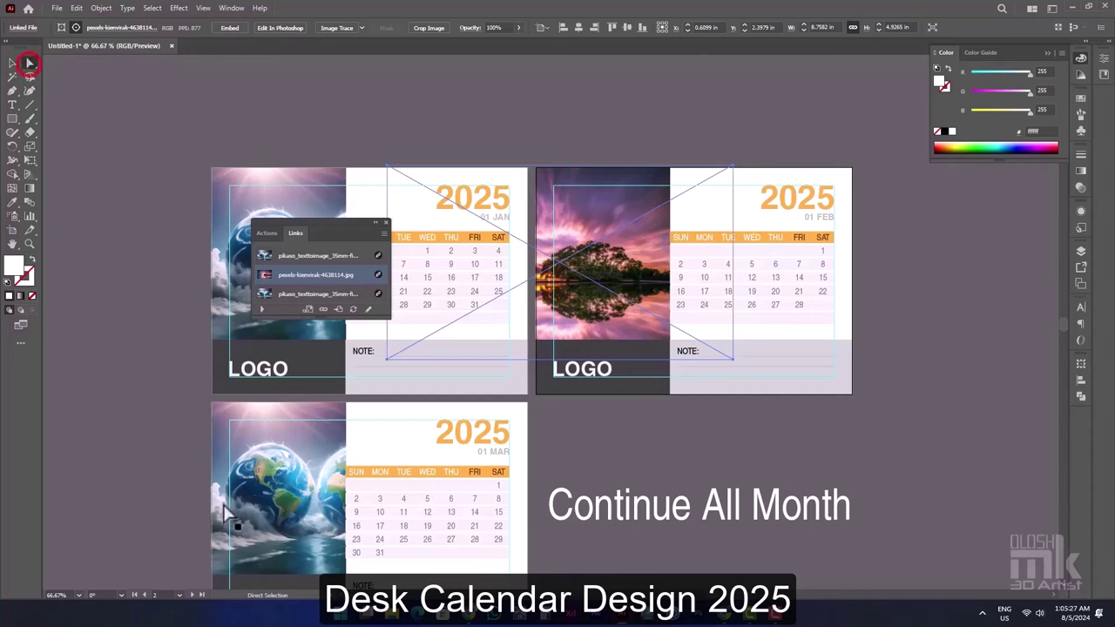
click(301, 539)
drag(348, 465, 535, 386)
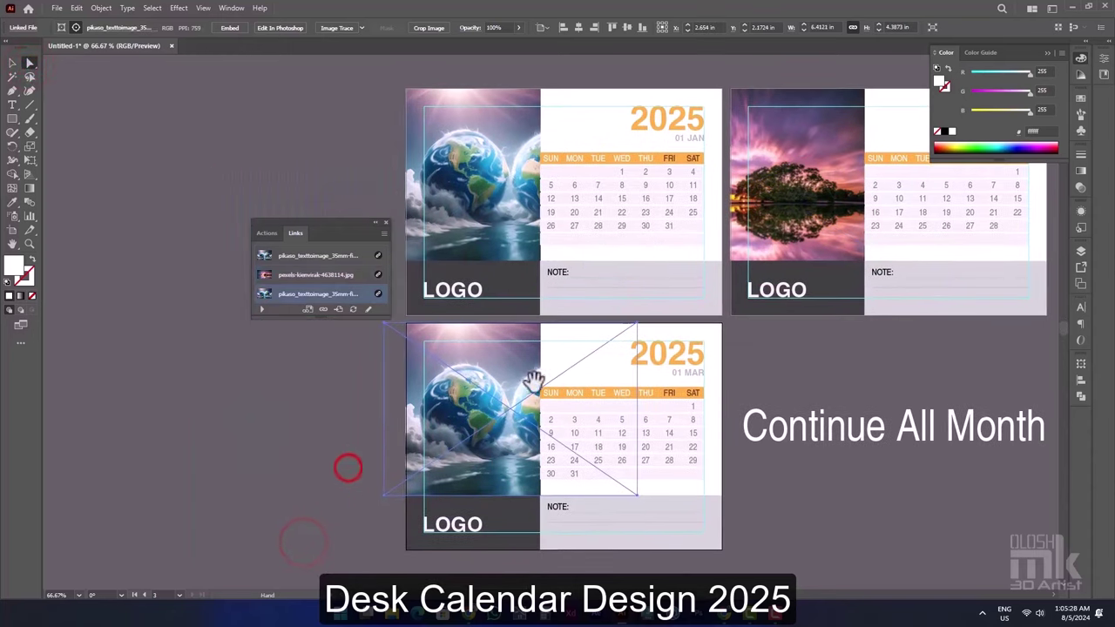
- Relink the March image to the sunrise photo of people standing in shallow water
click(324, 309)
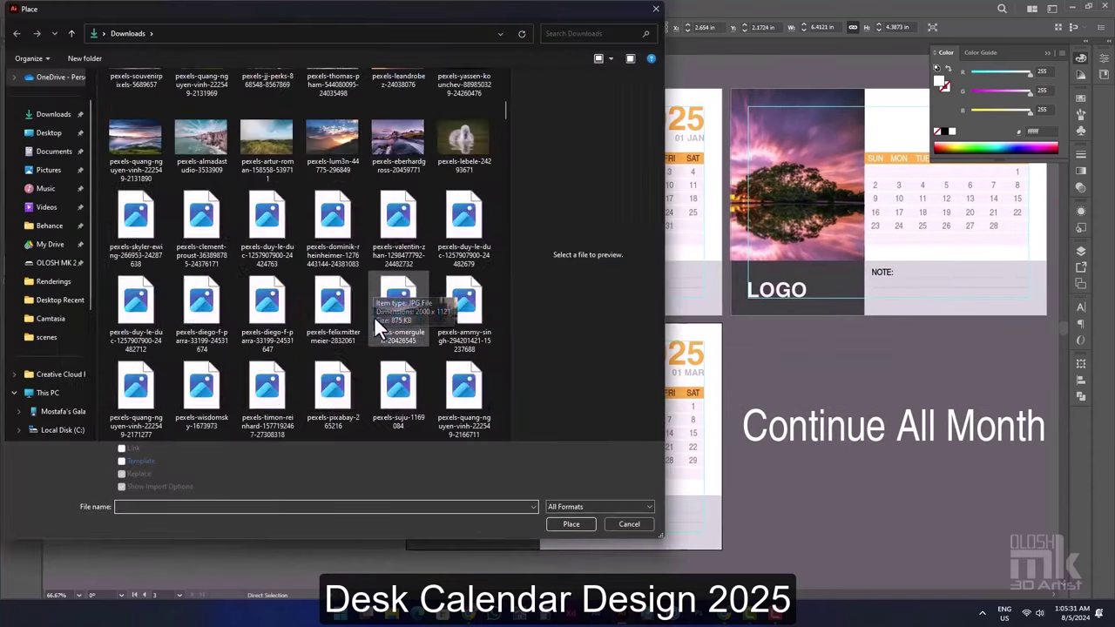
scroll(374, 315, down, 3)
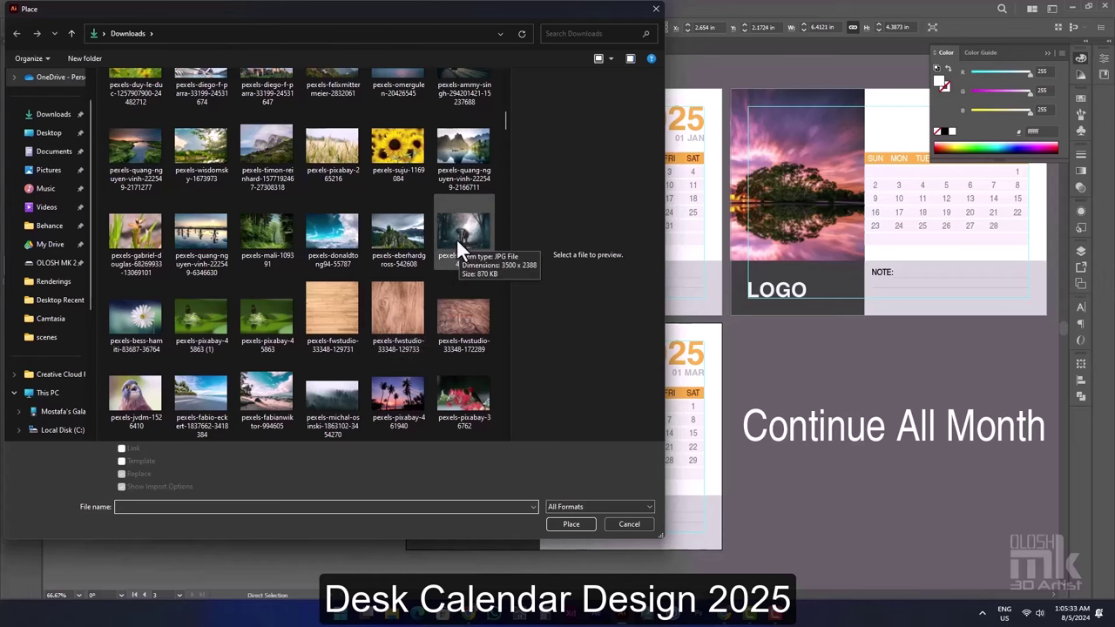
double_click(199, 236)
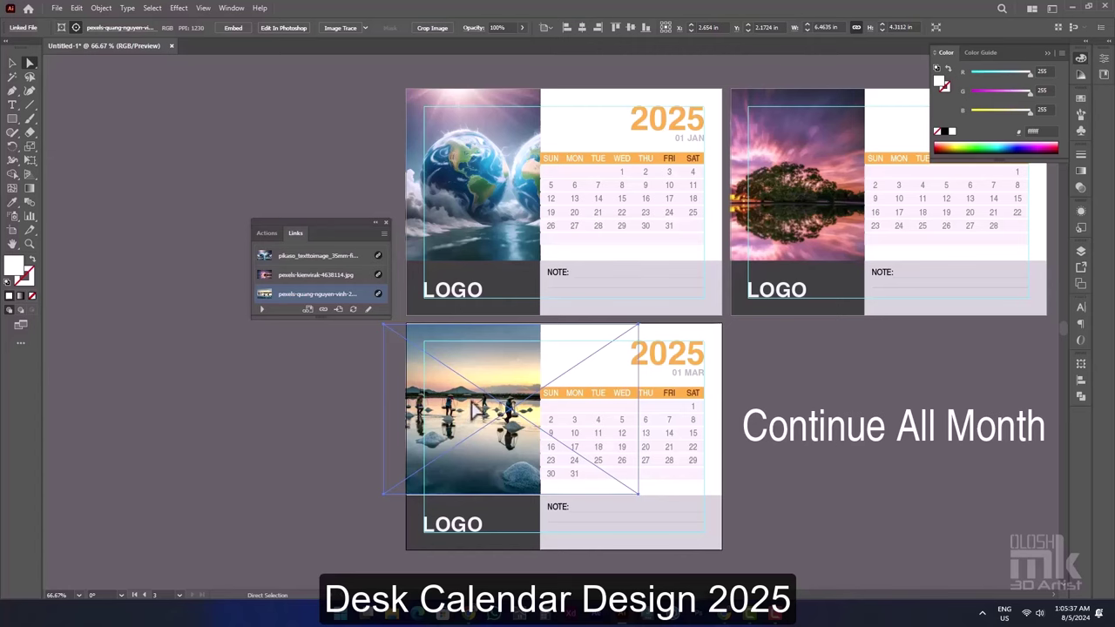
- Enlarge the March photo evenly and nudge it slightly left and down to fill its area
key(v)
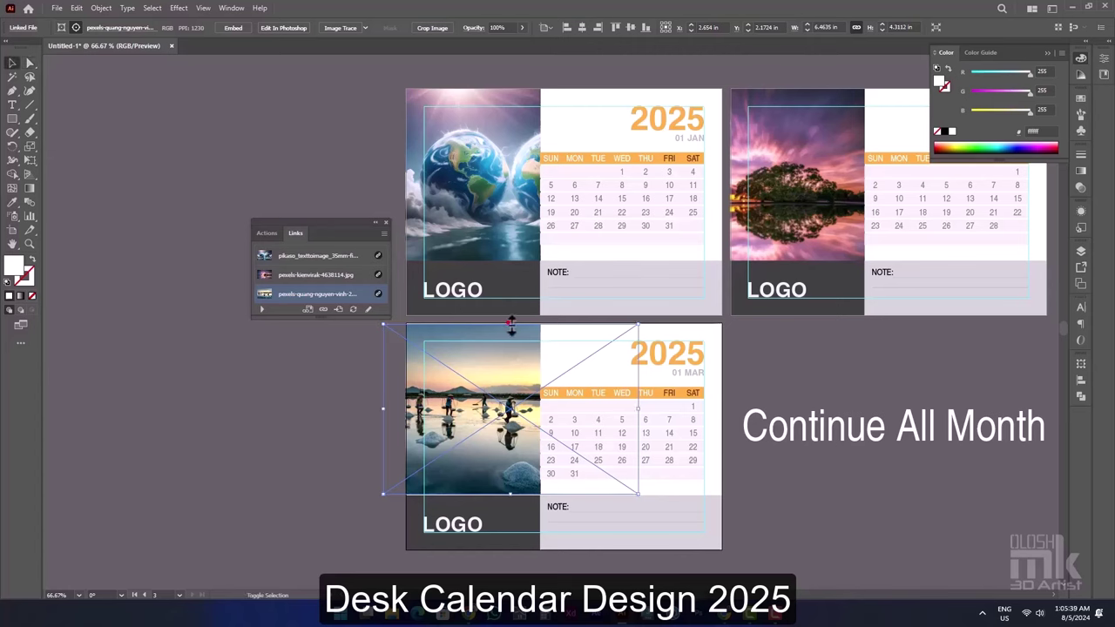
drag(510, 325, 511, 315)
drag(498, 390, 494, 393)
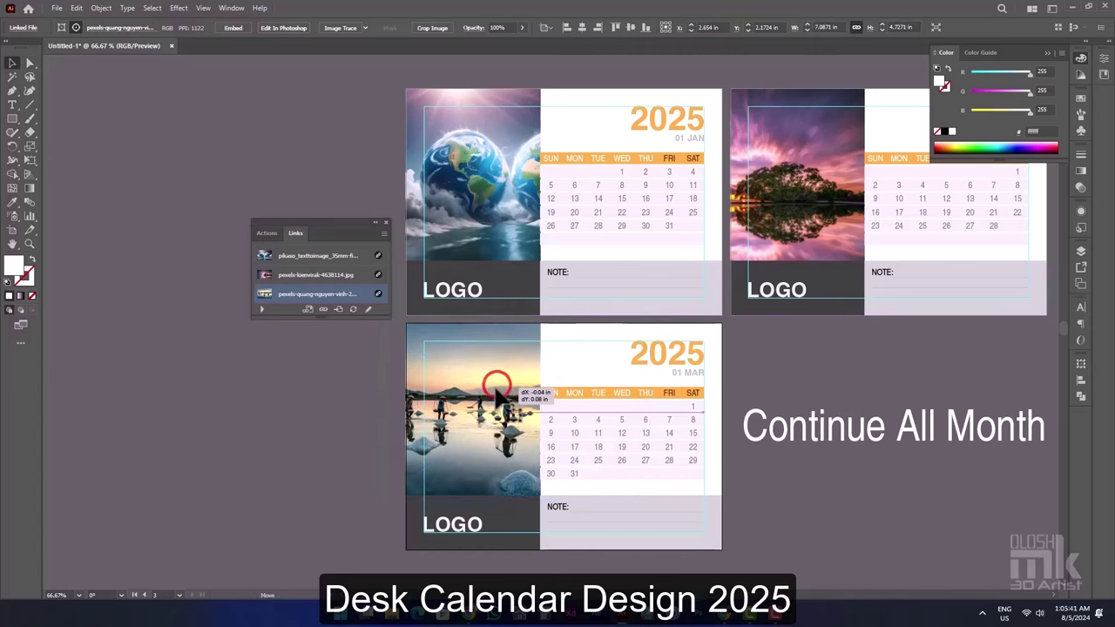
click(802, 512)
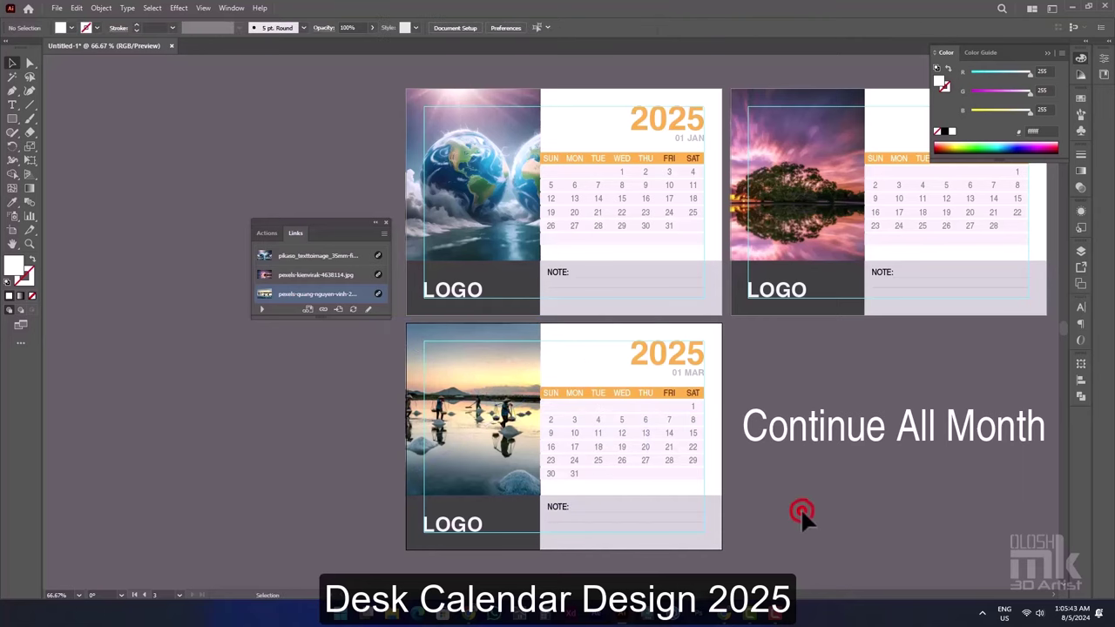
scroll(764, 486, down, 1)
- Move the Links panel off the cards and recentre the view on all three calendar pages
drag(889, 396, 460, 307)
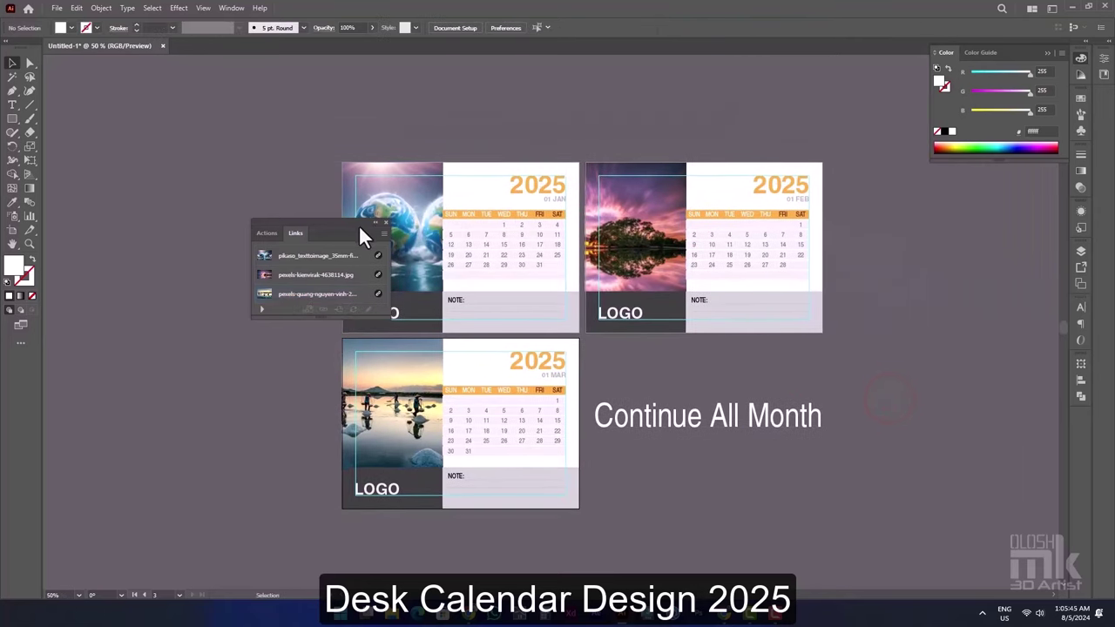
mouse_move(357, 220)
mouse_down()
mouse_move(1011, 279)
mouse_move(1081, 419)
mouse_up()
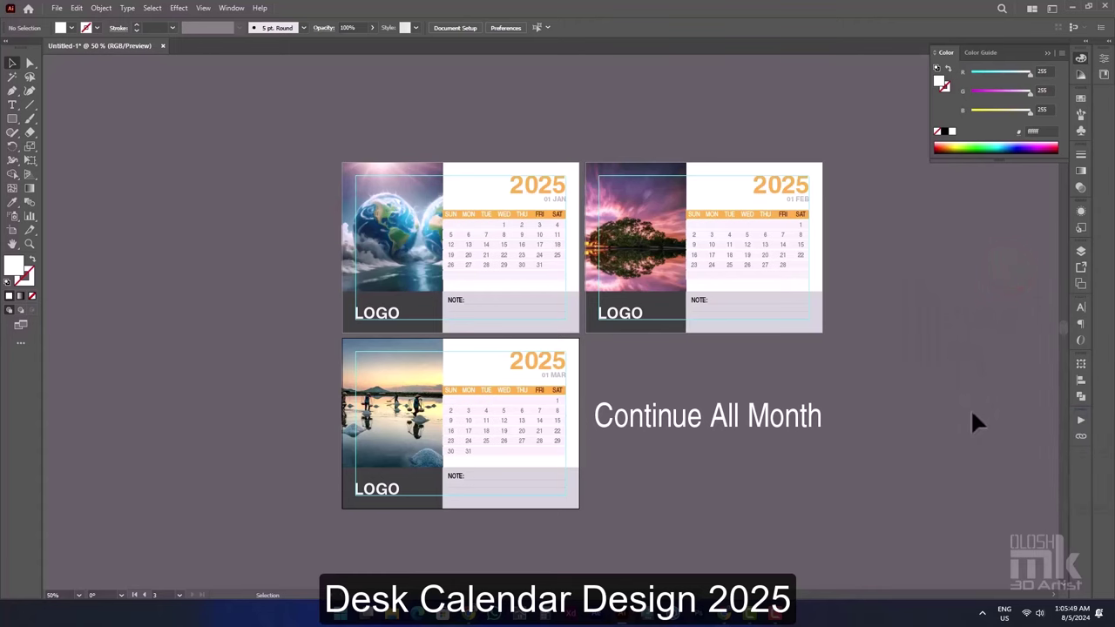
scroll(668, 303, up, 1)
drag(939, 368, 915, 353)
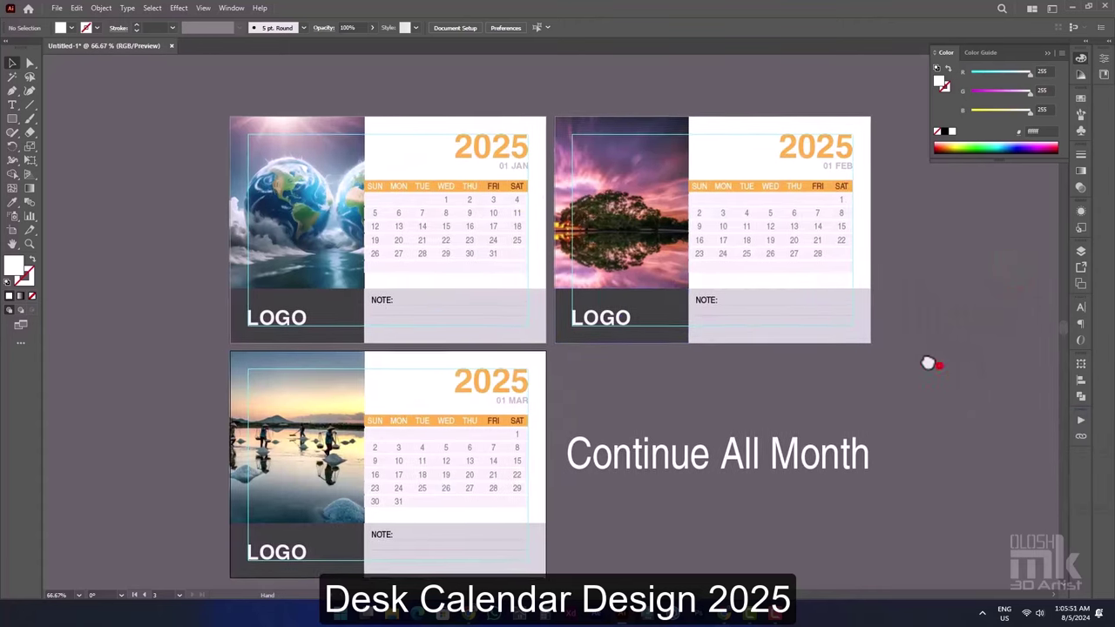